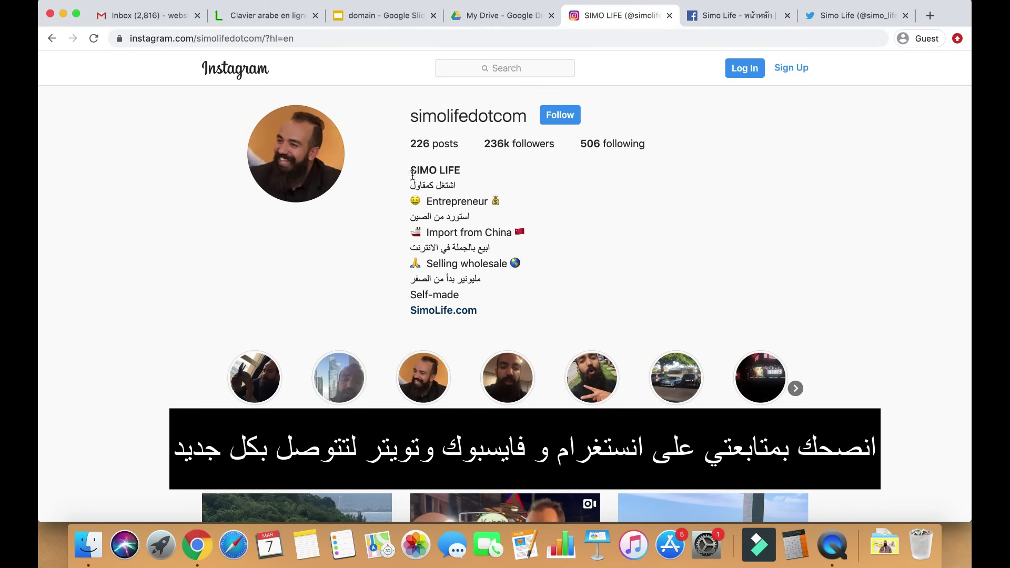
Scroll through the Instagram posts grid, then switch to the brand's Facebook page
scroll(388, 211, "down", 7)
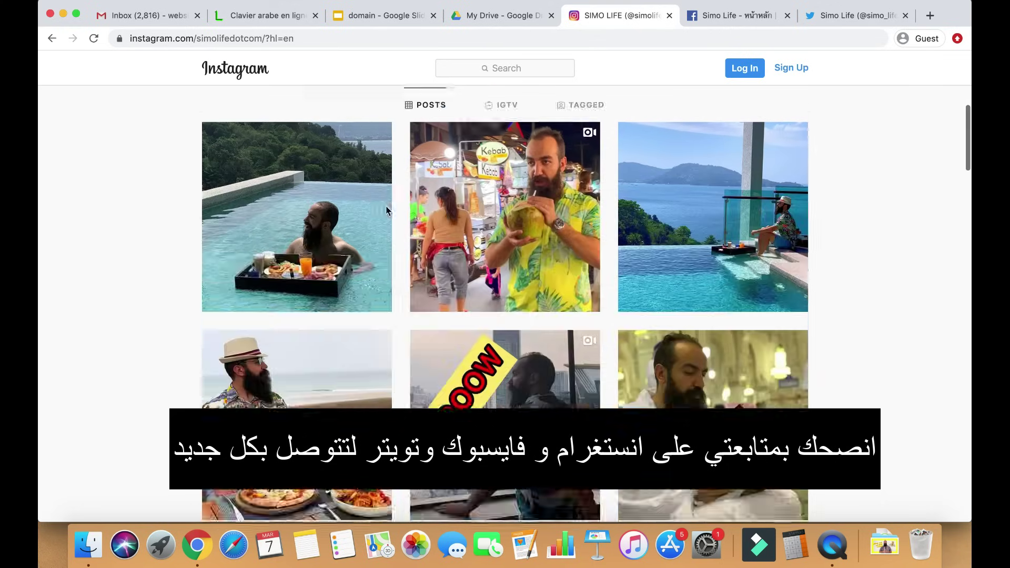
scroll(387, 210, "down", 4)
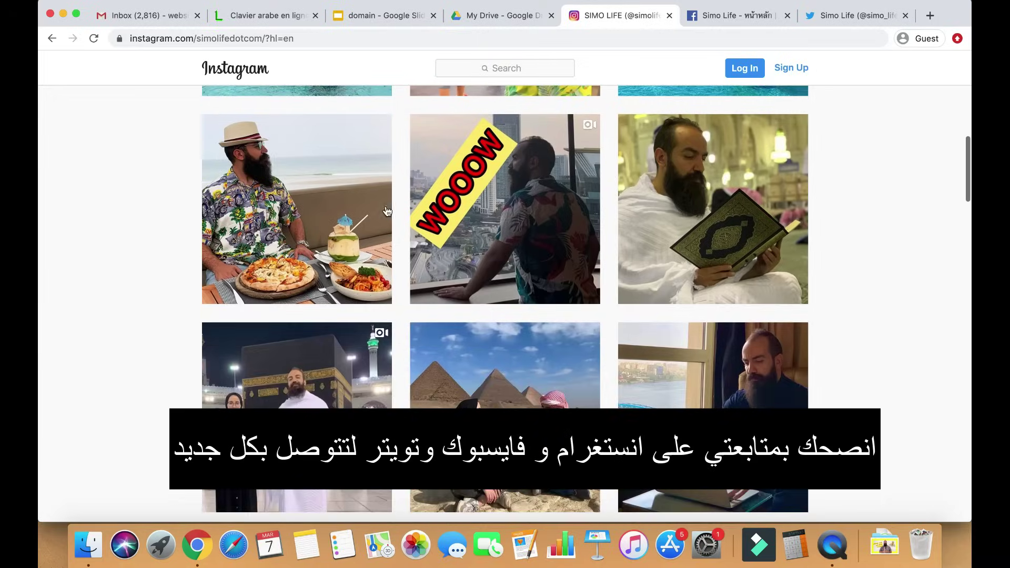
scroll(386, 210, "up", 10)
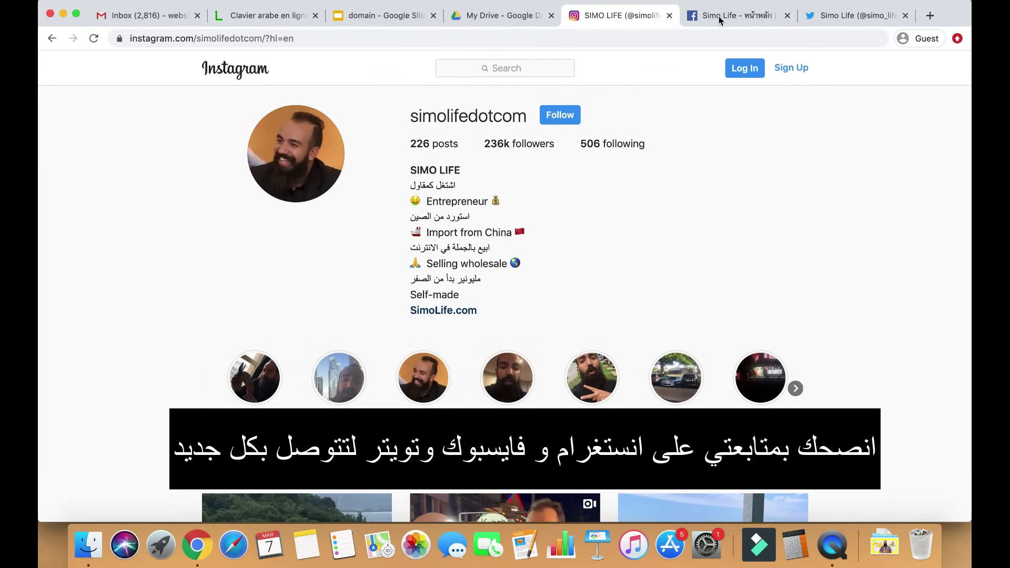
left_click(720, 21)
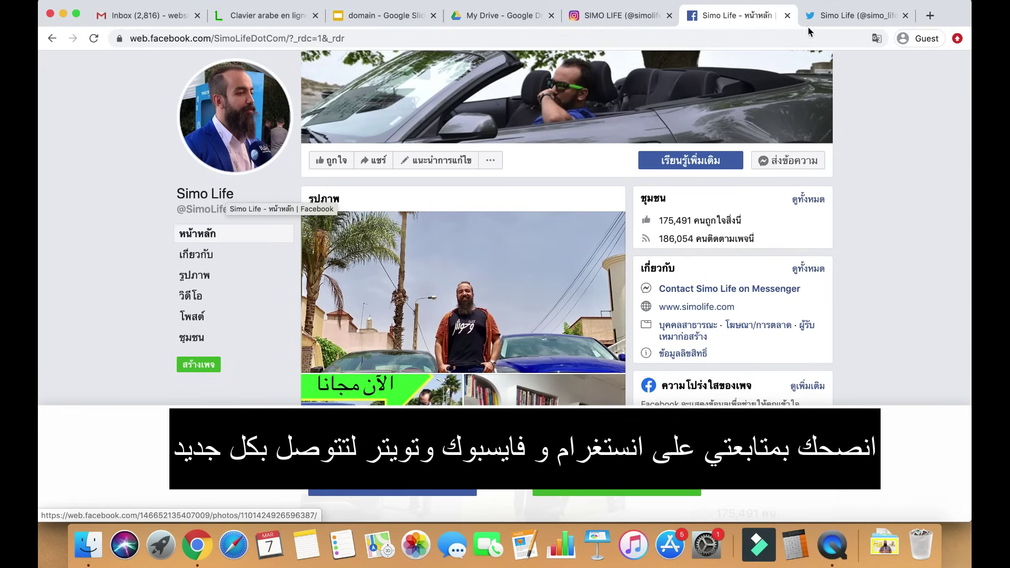
Switch from the Facebook page to the brand's Twitter profile
left_click(831, 21)
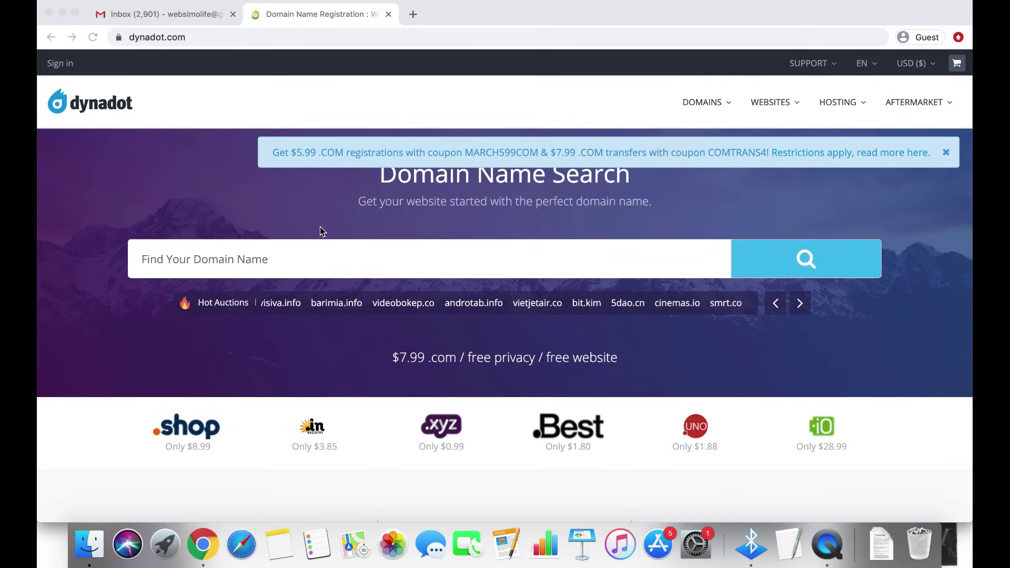
Search Dynadot for 'youtube' and scroll the results showing youtube.com and every extension taken
scroll(321, 230, "down", 10)
scroll(320, 227, "up", 10)
left_click(209, 267)
type("y")
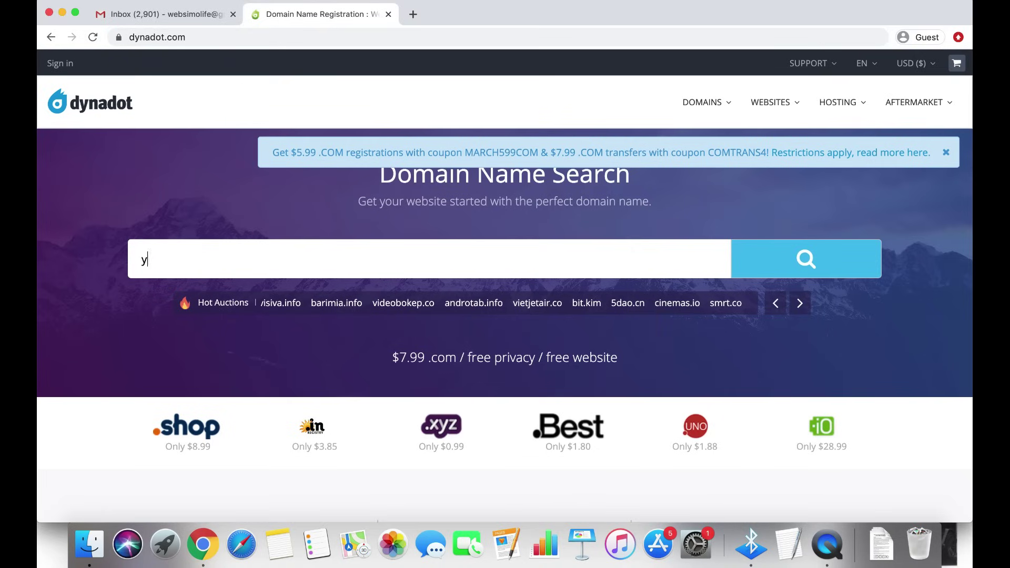
type("outube")
key("Return")
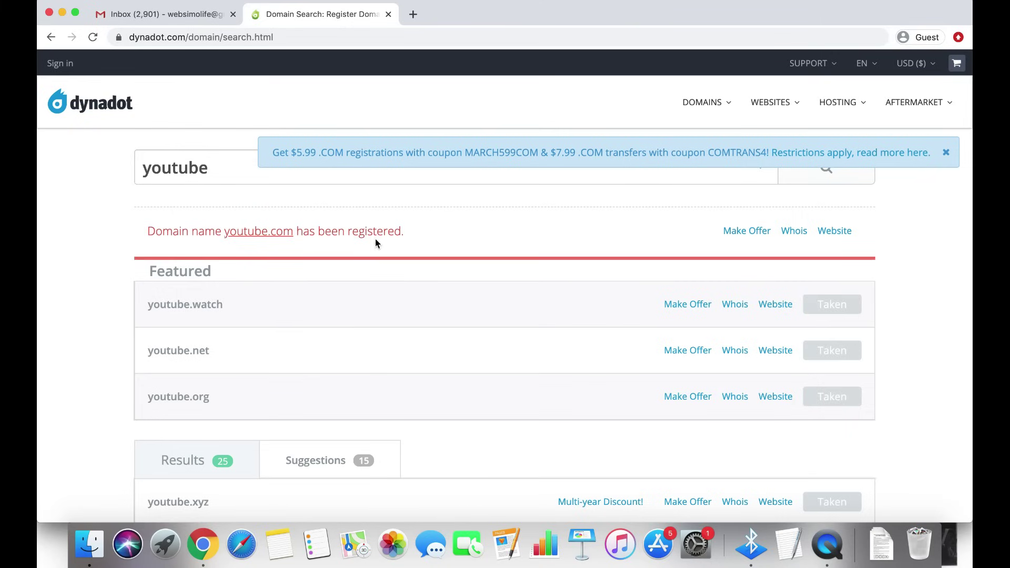
scroll(456, 286, "down", 6)
scroll(456, 287, "up", 1)
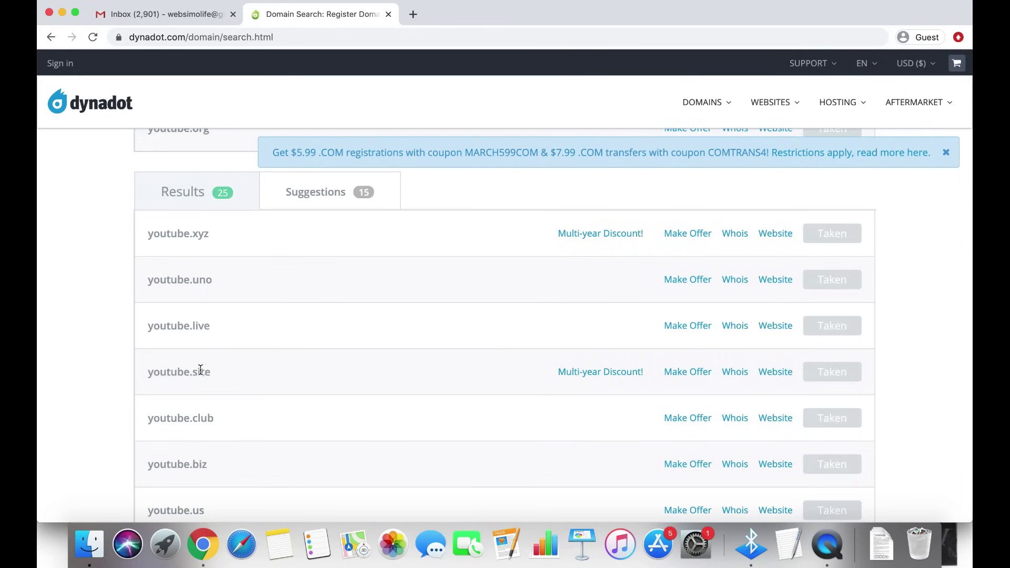
scroll(215, 424, "down", 3)
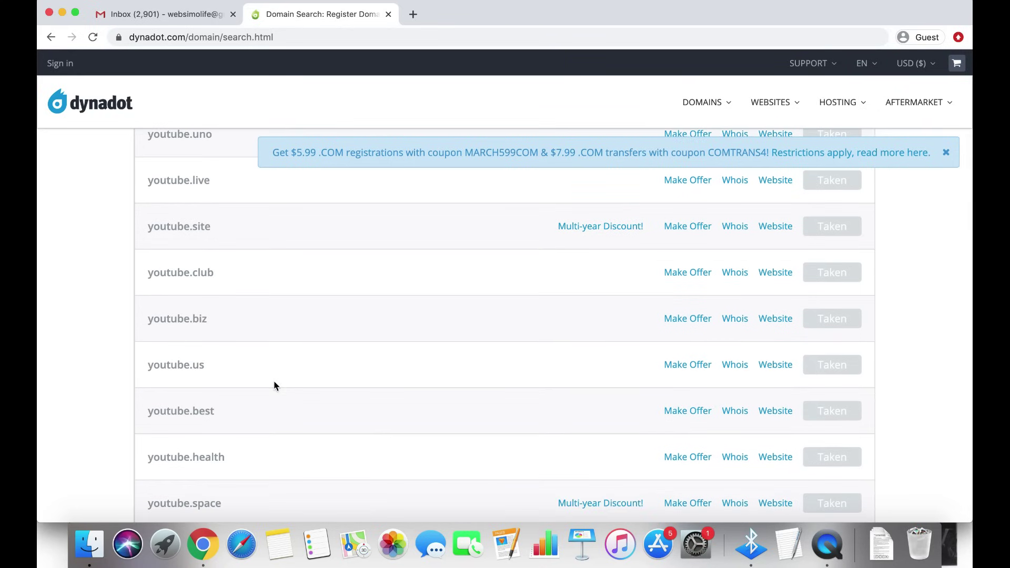
scroll(274, 386, "down", 1)
scroll(274, 387, "up", 9)
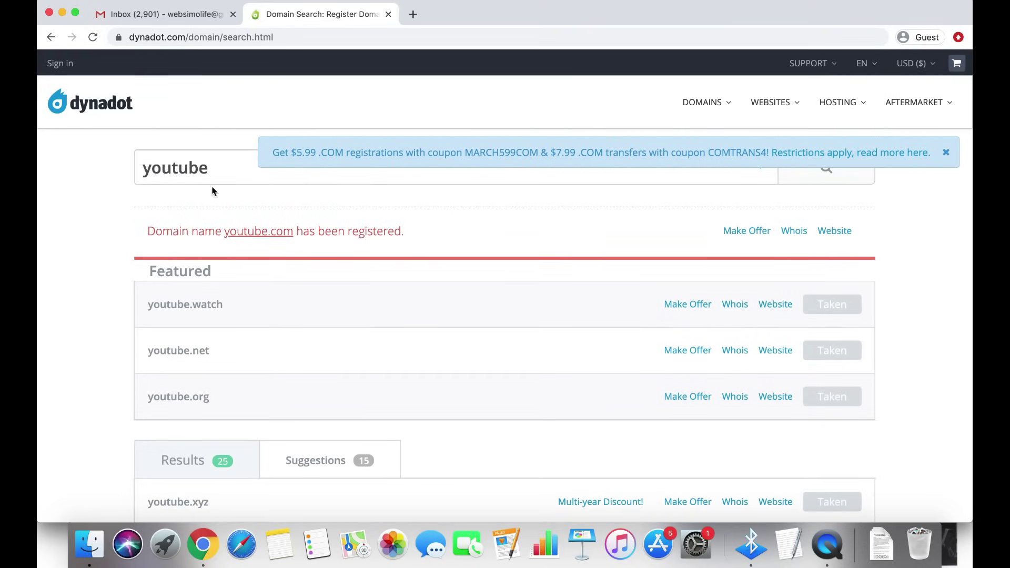
Replace the search term with 'matjar.com' and scroll through the results
double_click(198, 172)
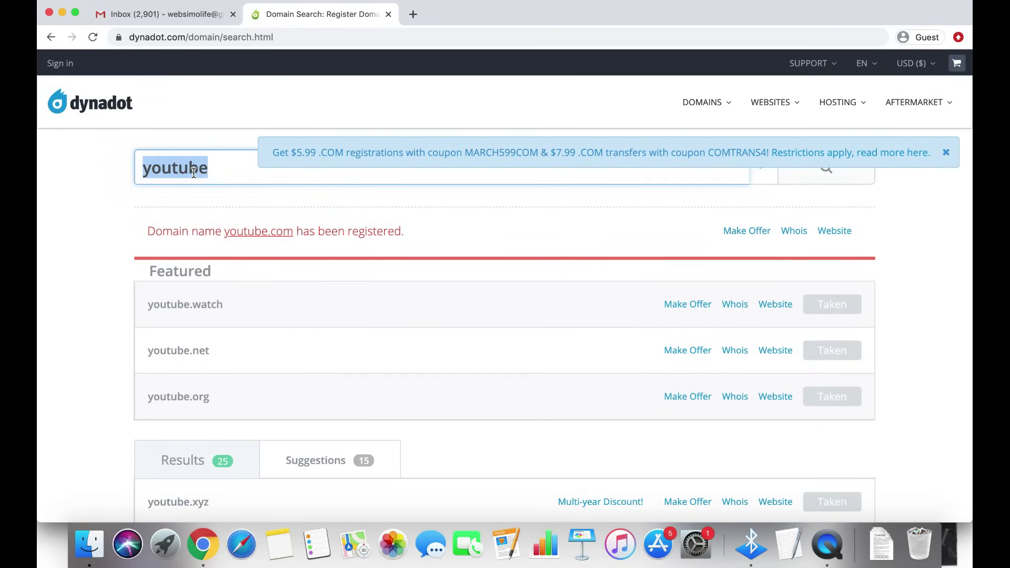
type("matjar")
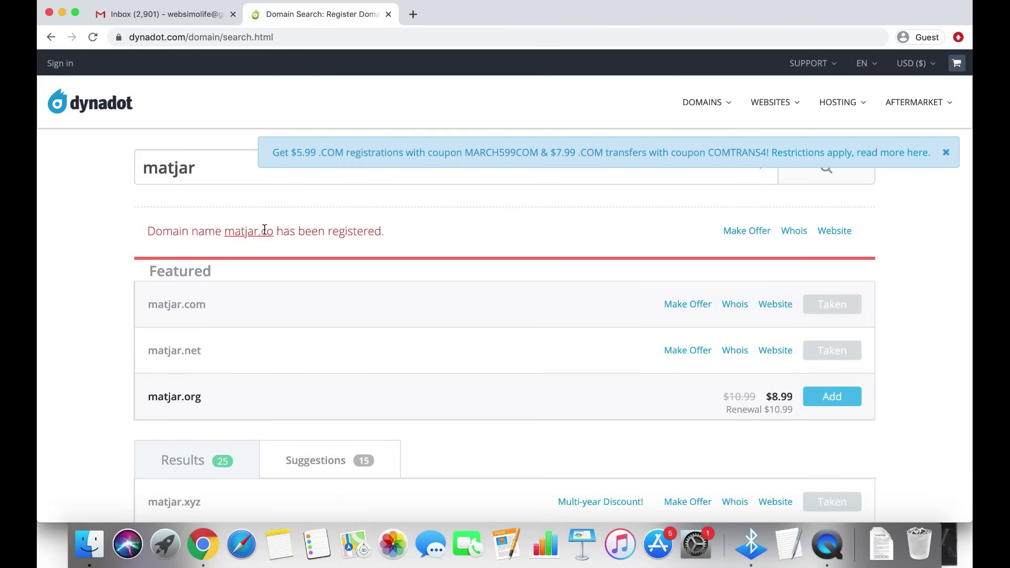
left_click(232, 167)
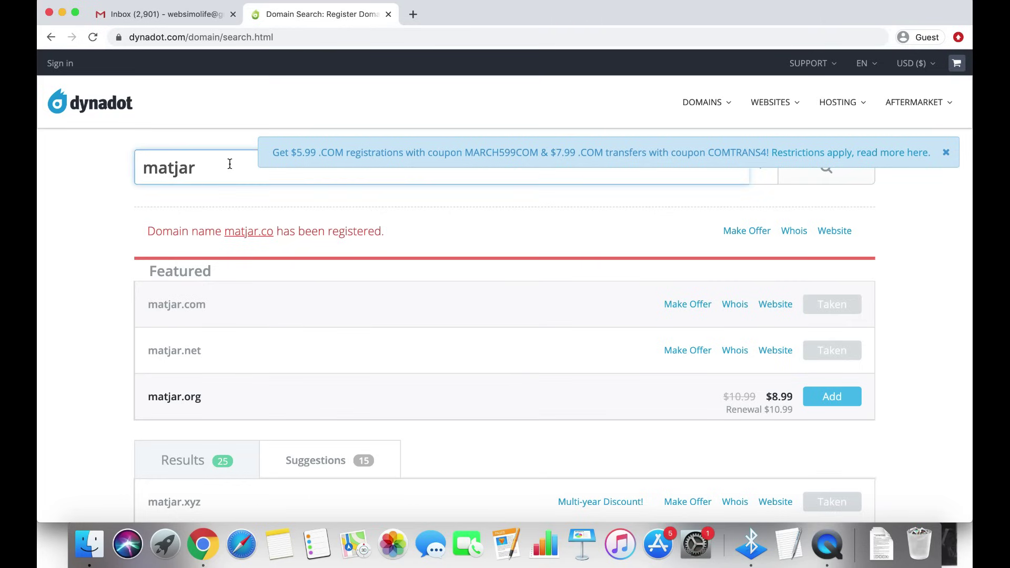
type(".com")
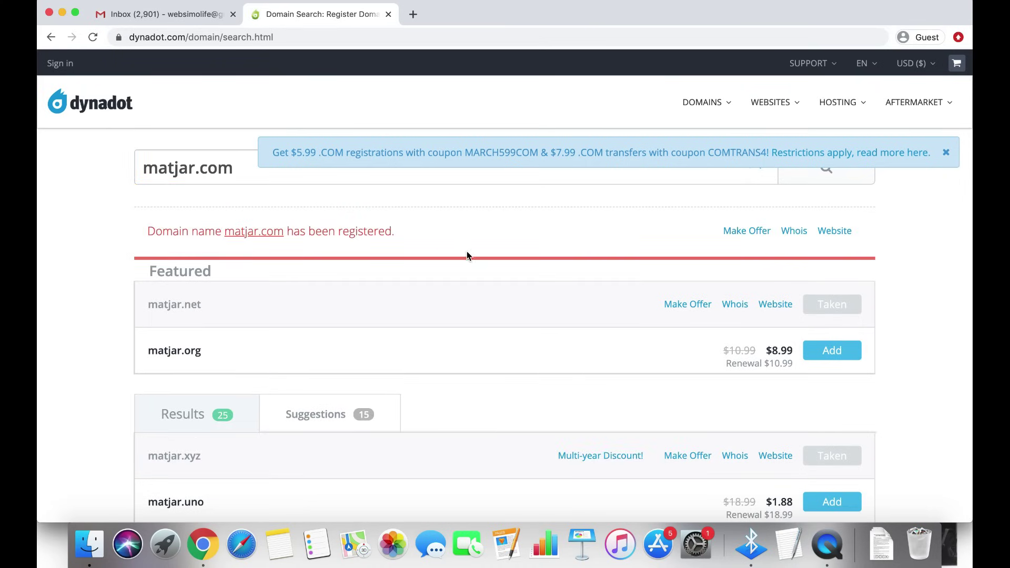
scroll(486, 347, "down", 2)
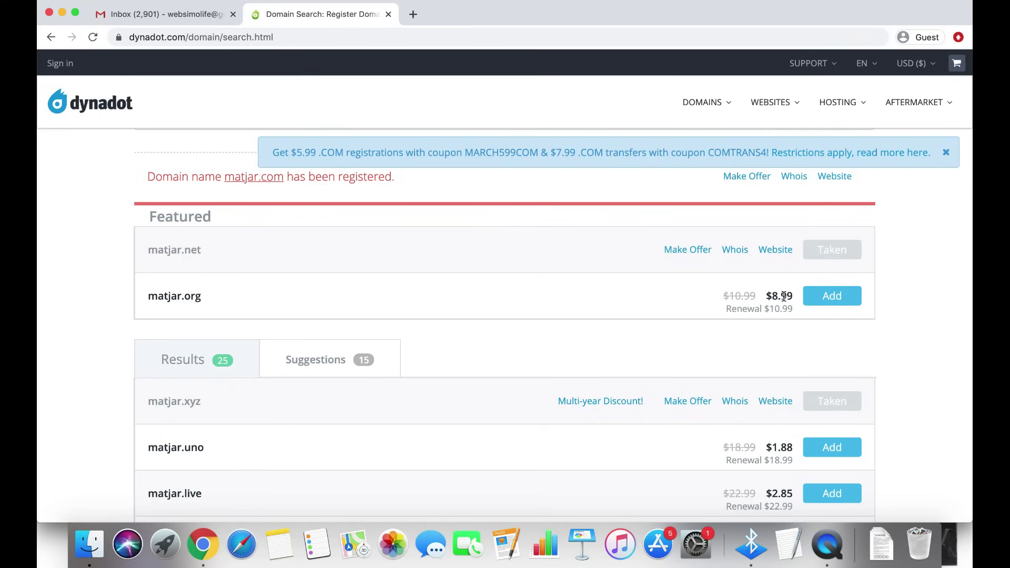
scroll(605, 331, "down", 5)
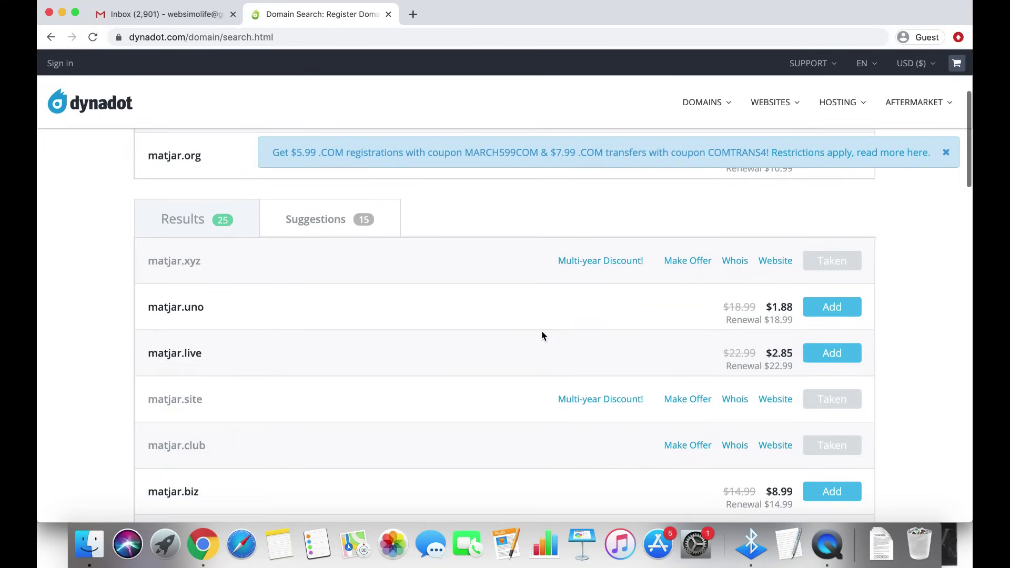
scroll(478, 345, "down", 2)
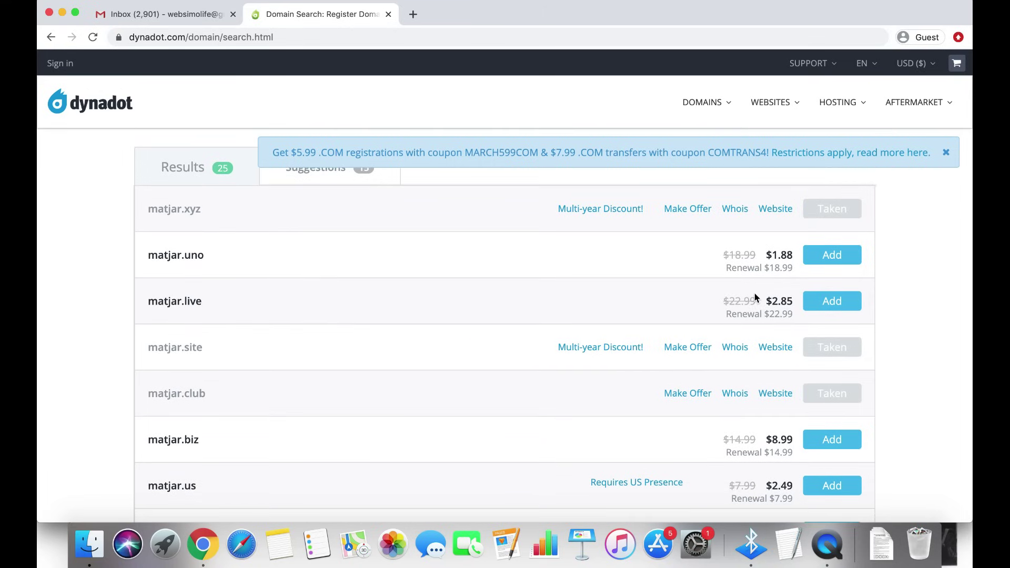
Compare matjar.live's $2.85 price with matjar.us's $2.49 price
double_click(771, 301)
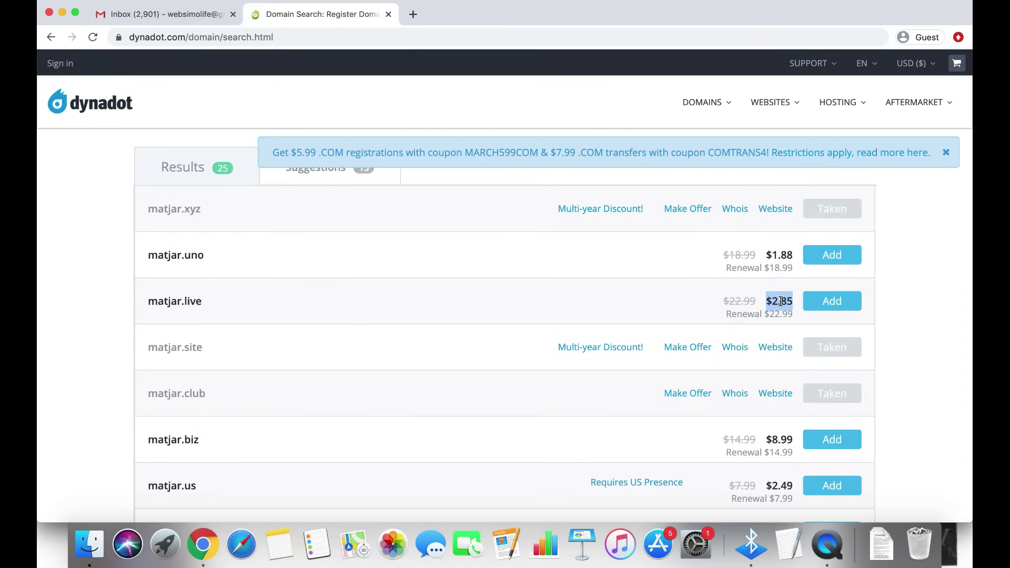
scroll(456, 354, "down", 3)
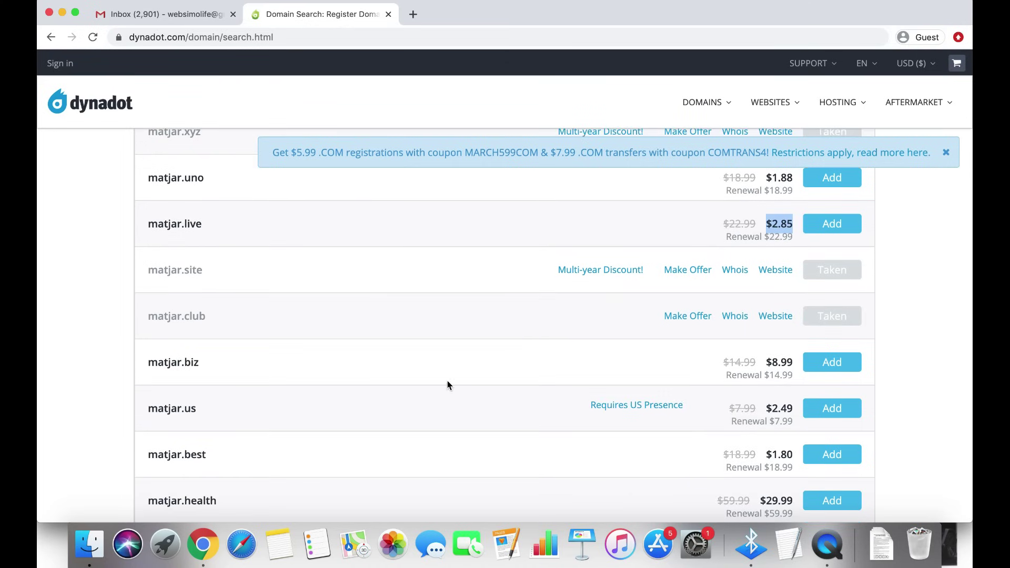
scroll(447, 386, "down", 3)
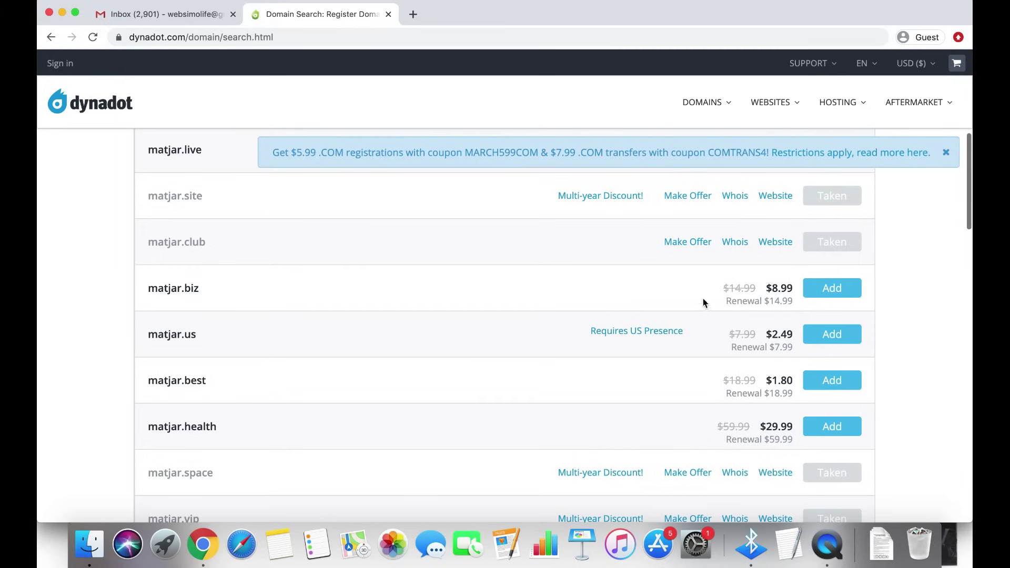
double_click(166, 335)
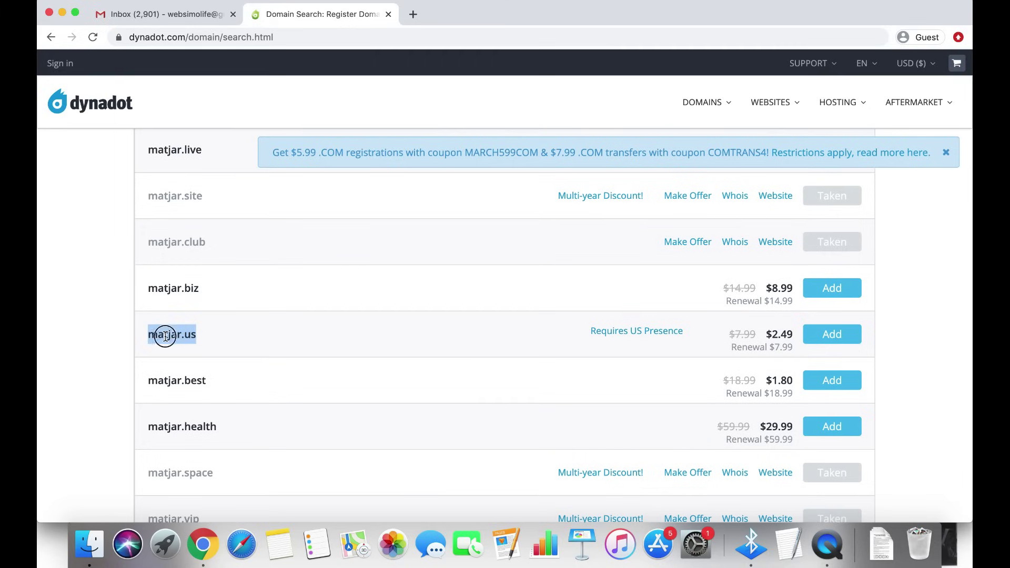
left_click(774, 335)
double_click(778, 335)
left_click(784, 335)
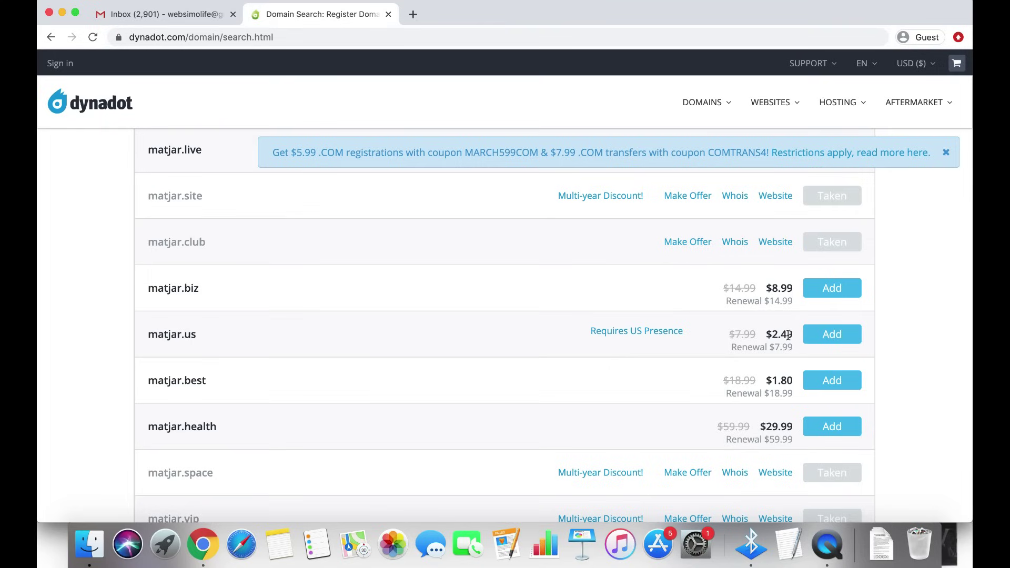
double_click(788, 335)
Compare renewal costs: $7.99 for matjar.us and $14.99 for matjar.biz
double_click(782, 348)
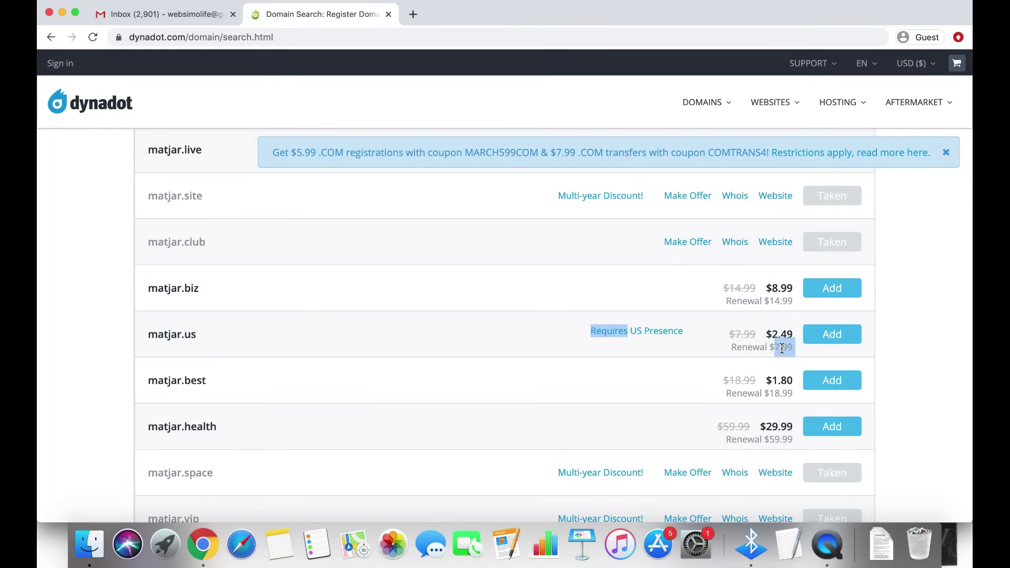
triple_click(787, 351)
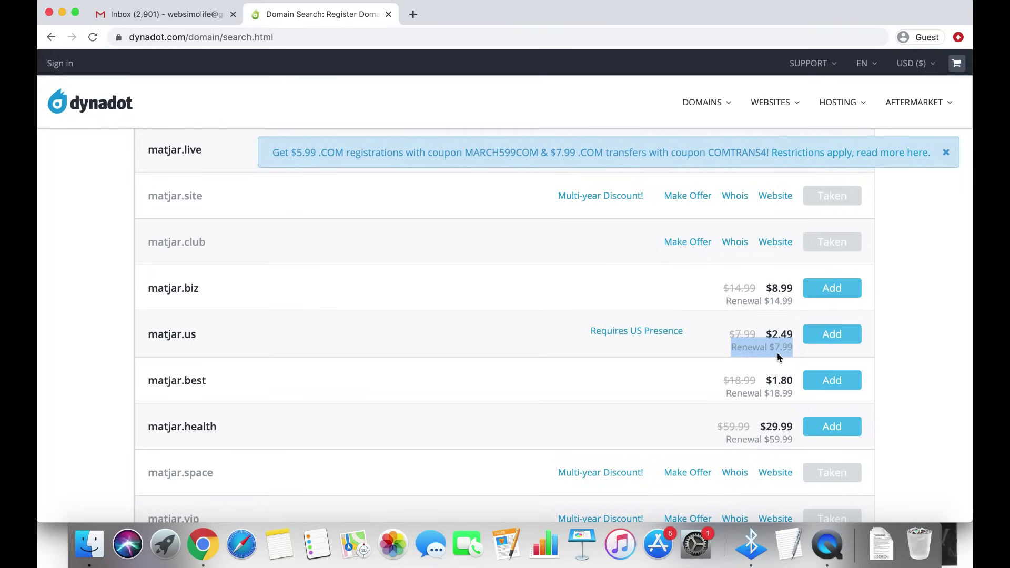
triple_click(778, 301)
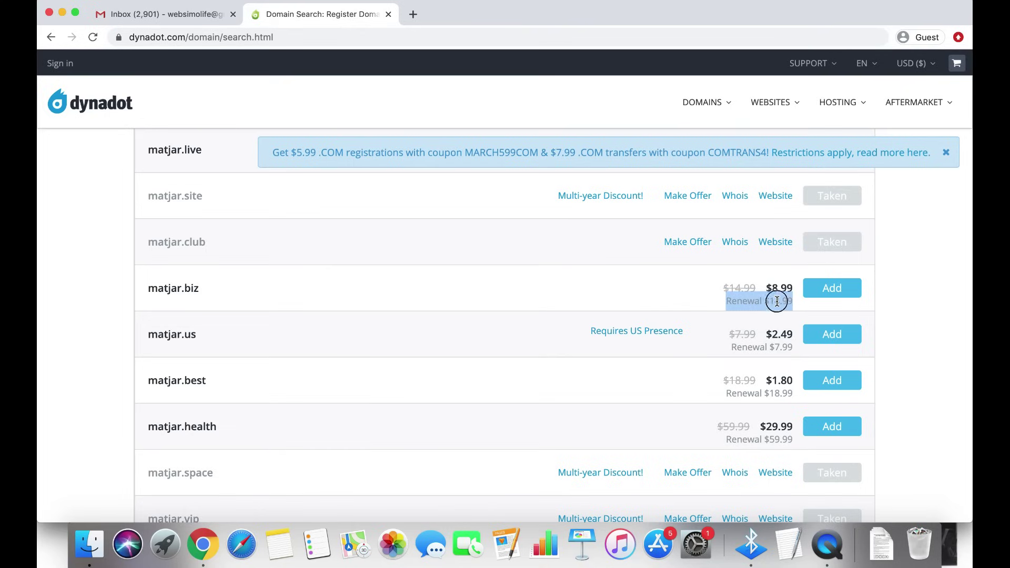
left_click(808, 310)
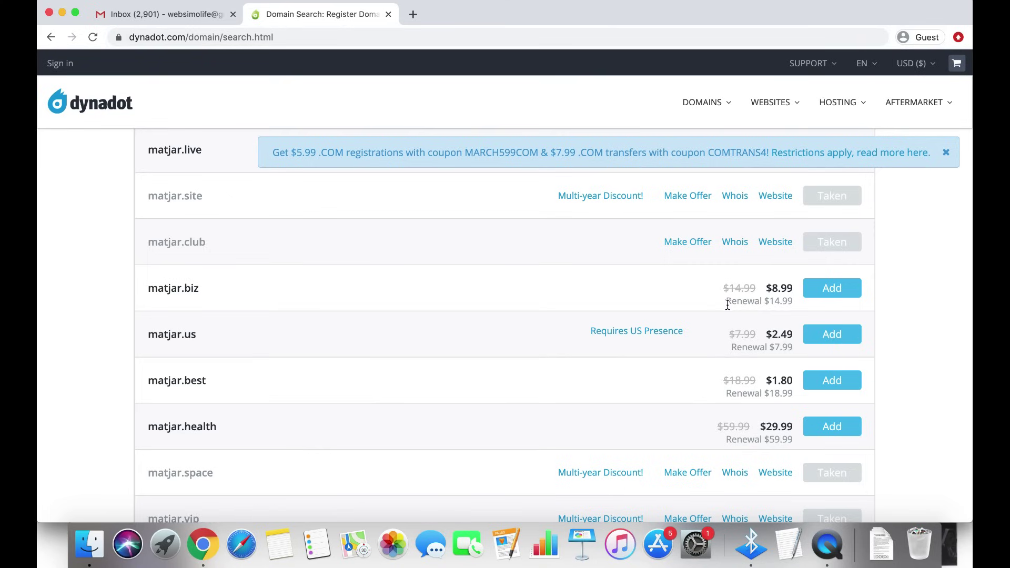
scroll(354, 353, "down", 6)
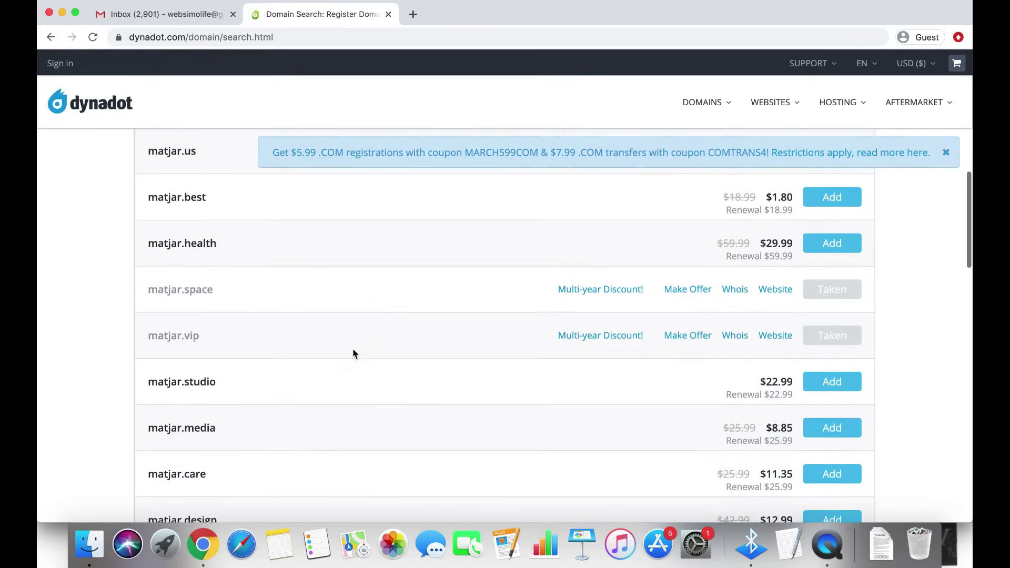
scroll(354, 353, "up", 10)
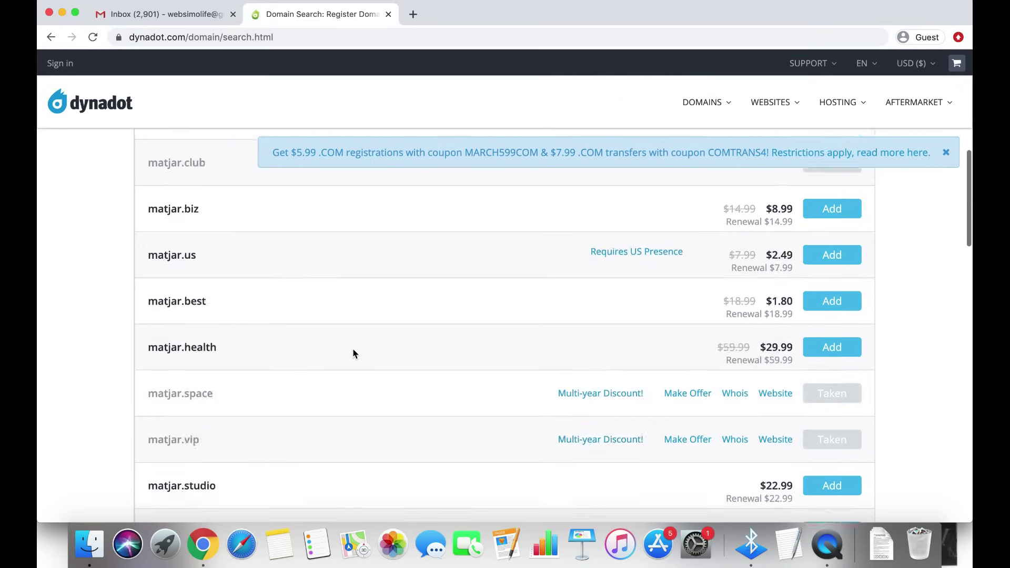
scroll(354, 353, "up", 5)
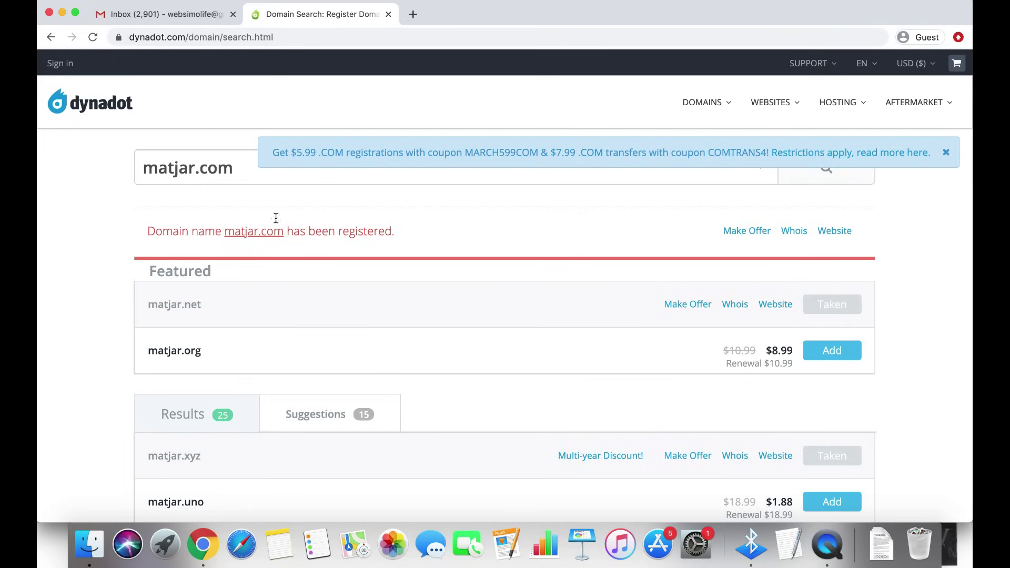
Edit the search term to 'maatjari.com' and run the search
left_click(168, 168)
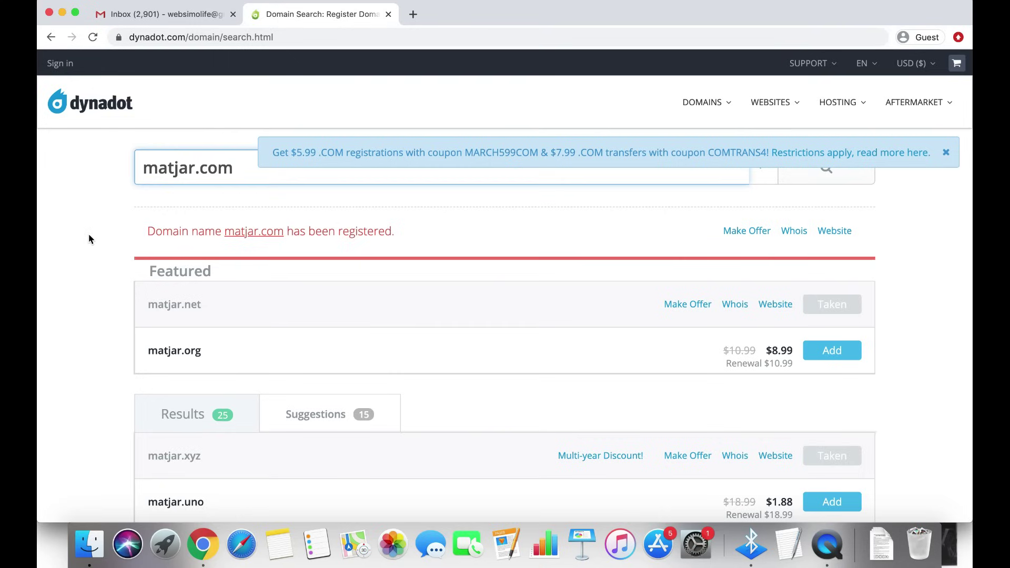
type("a")
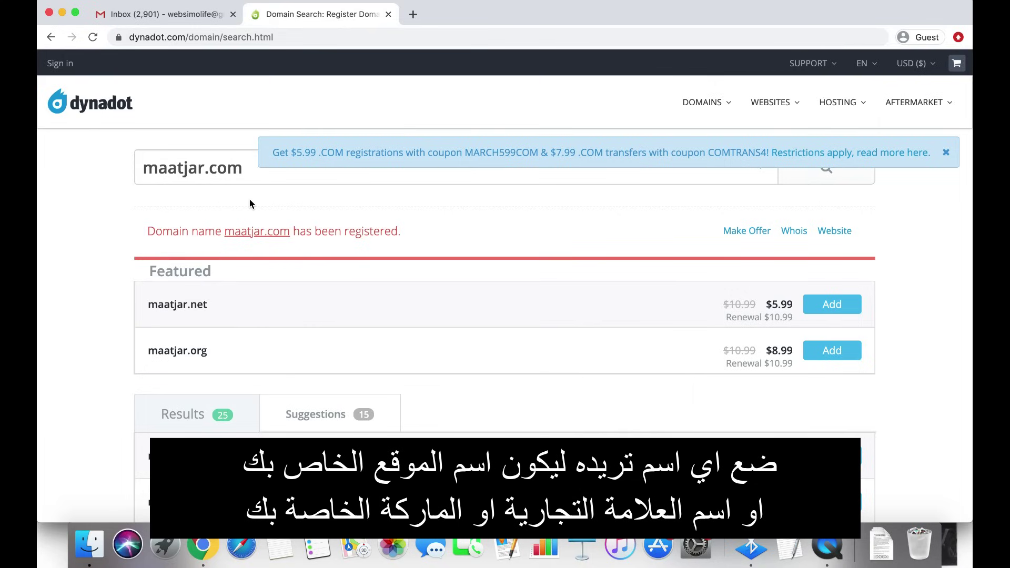
left_click(203, 171)
type("i")
key("Return")
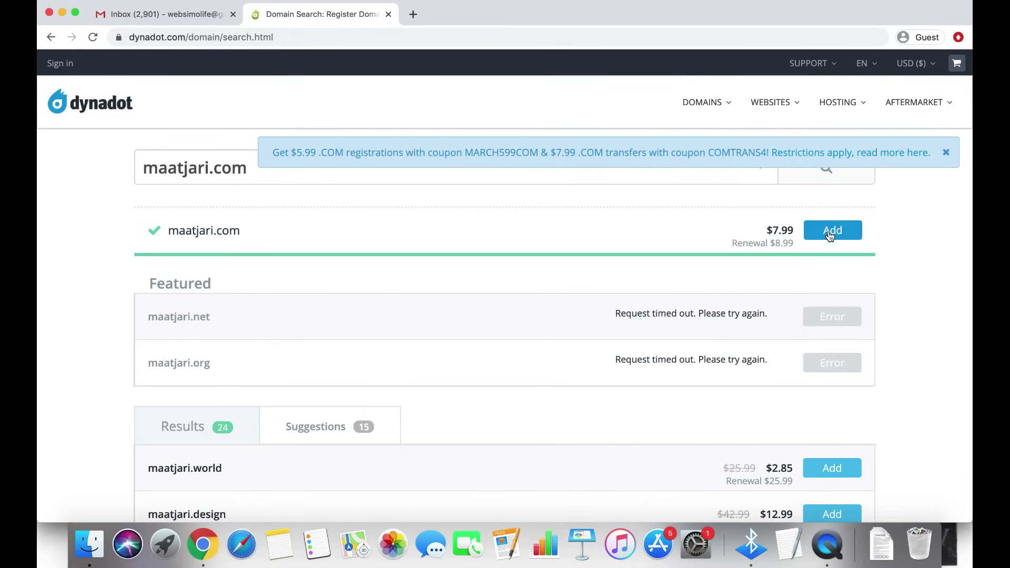
Check maatjari.com's $7.99 price and $8.99 renewal
double_click(784, 229)
left_click(909, 235)
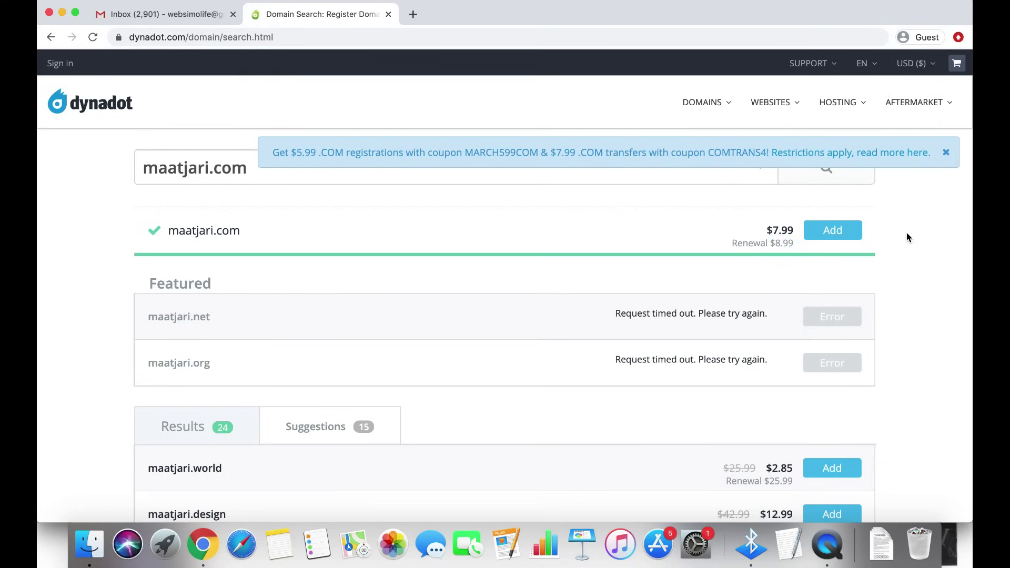
double_click(780, 230)
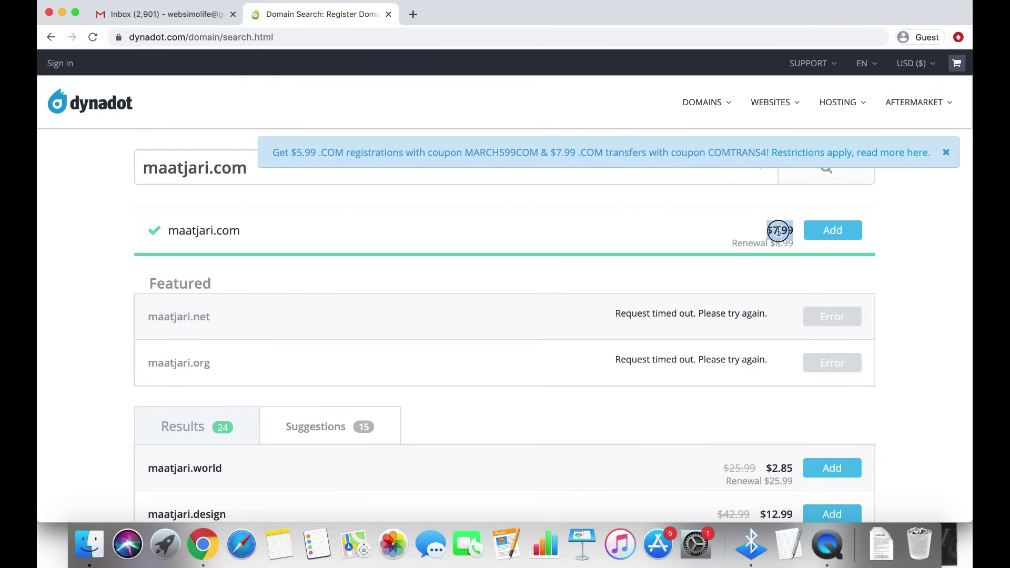
left_click(785, 226)
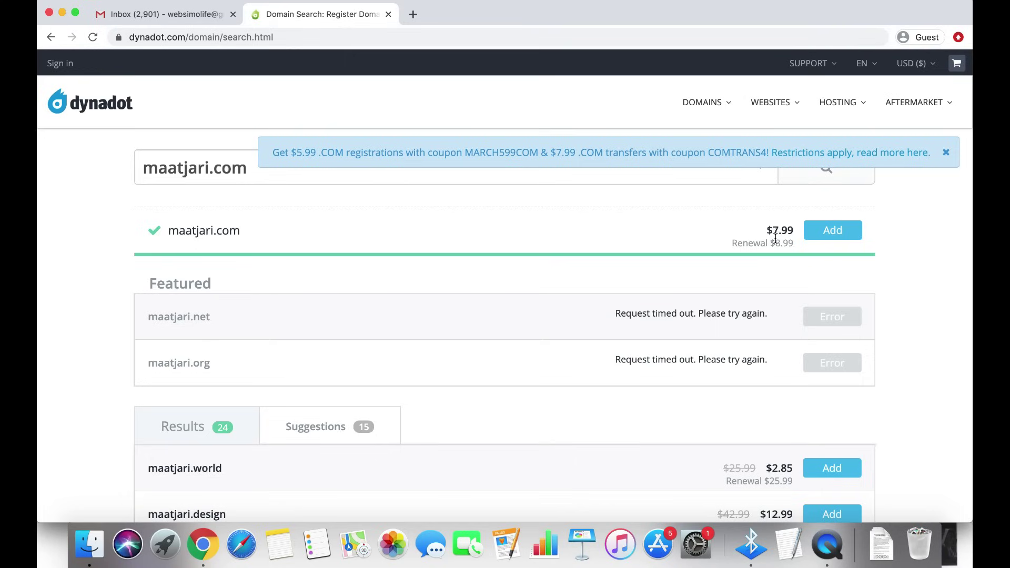
double_click(781, 241)
triple_click(780, 241)
left_click(781, 243)
Compare alternative prices: maatjari.club at $1.99, maatjari.us at $2.49, and maatjari.uno's renewal
scroll(778, 308, "down", 4)
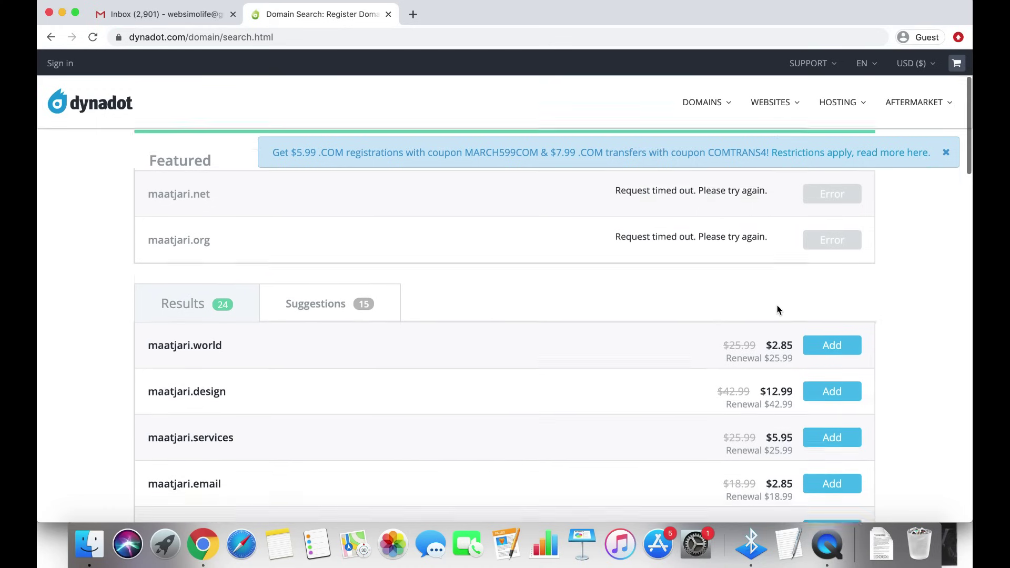
scroll(779, 310, "down", 3)
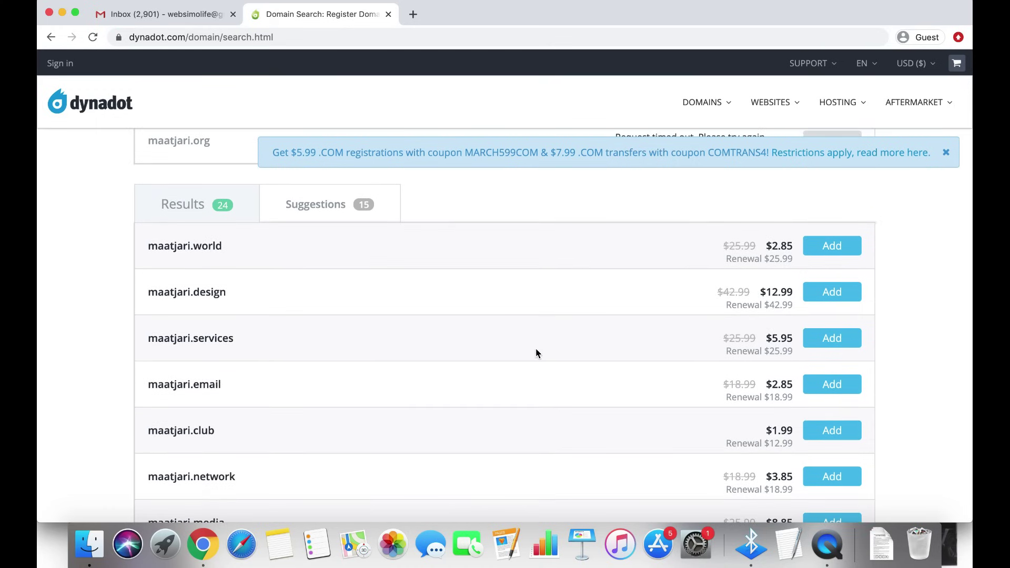
scroll(536, 349, "down", 5)
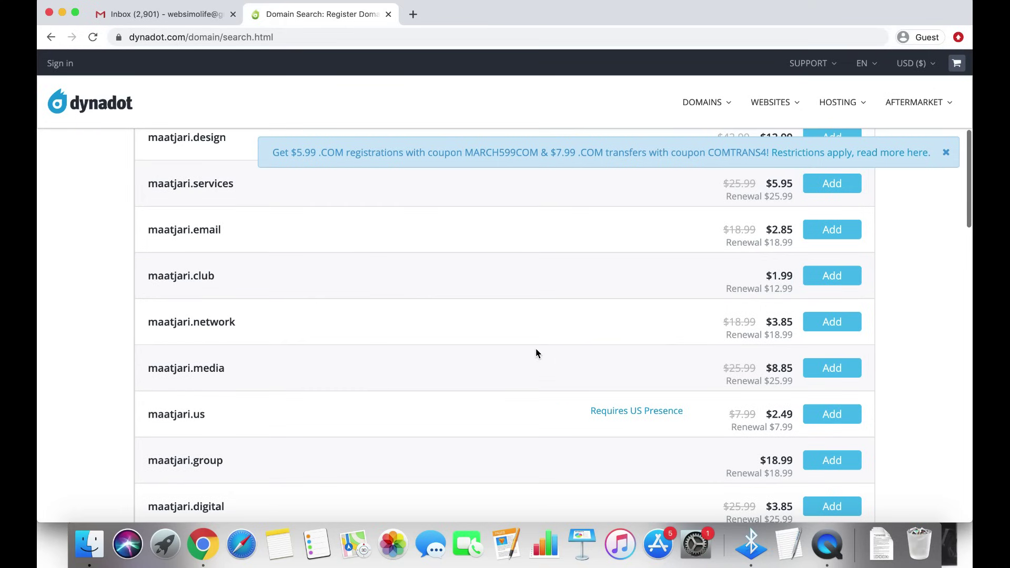
left_click_drag(765, 275, 794, 277)
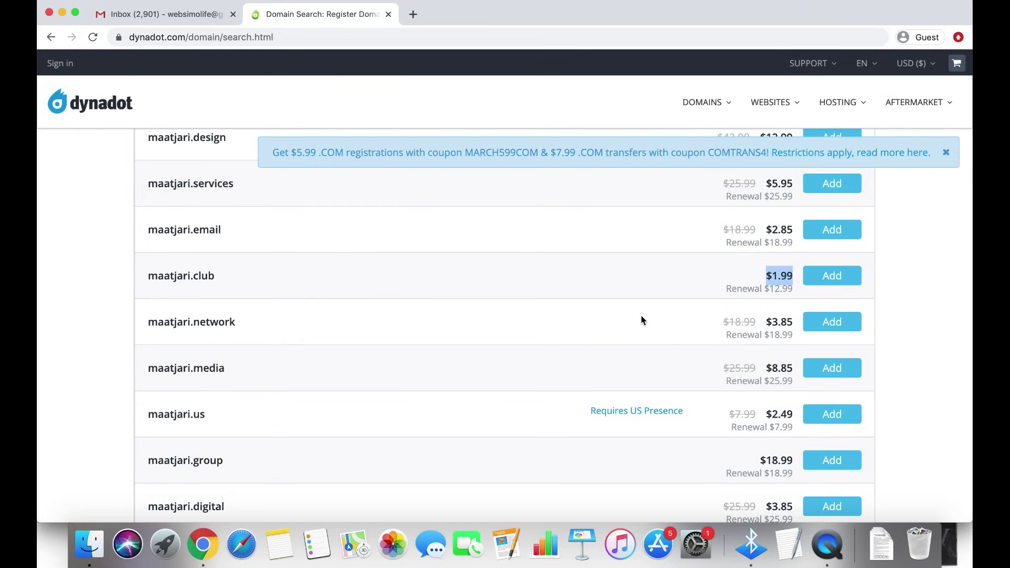
scroll(629, 322, "down", 4)
left_click(783, 299)
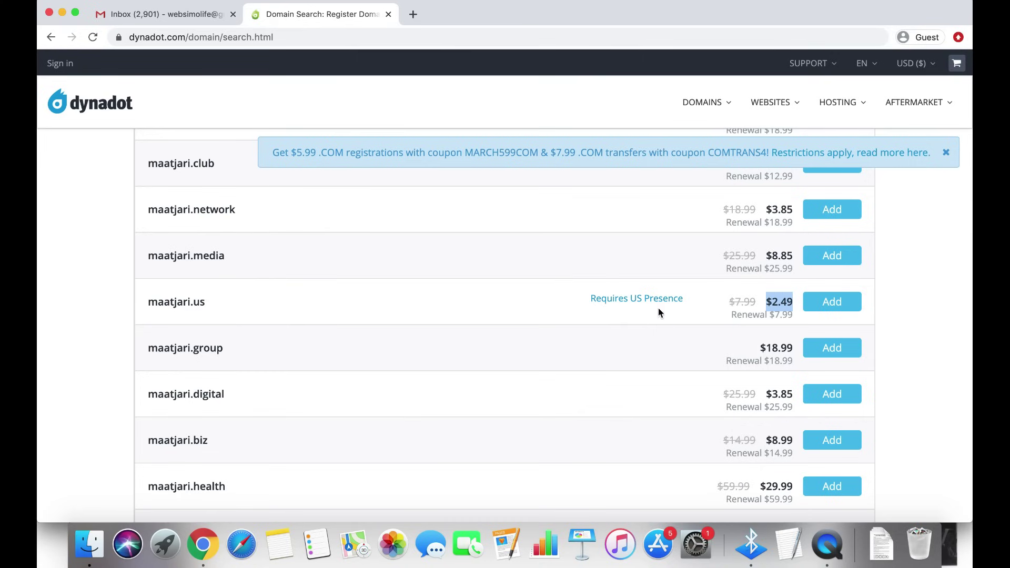
scroll(654, 353, "down", 3)
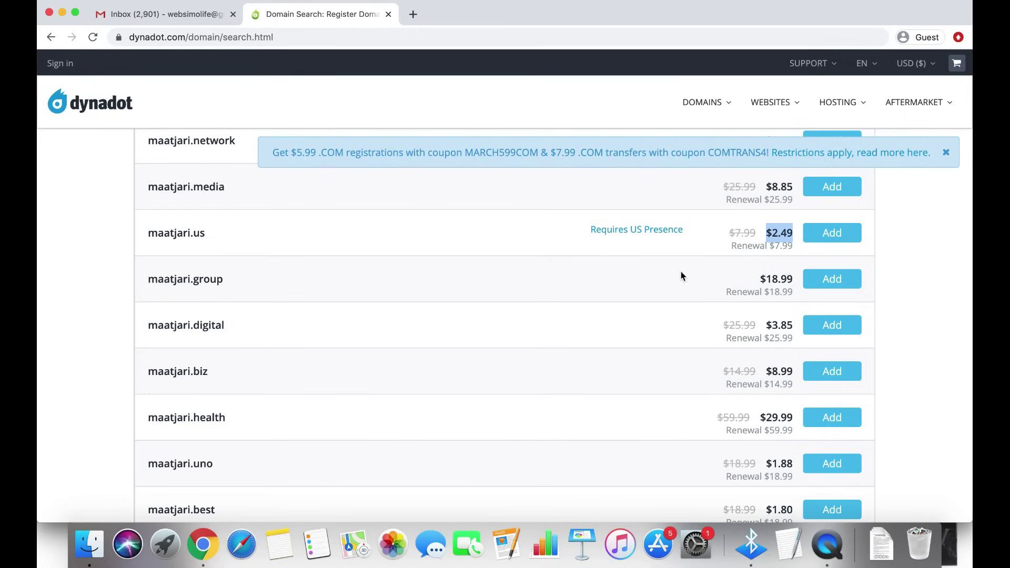
scroll(718, 343, "down", 5)
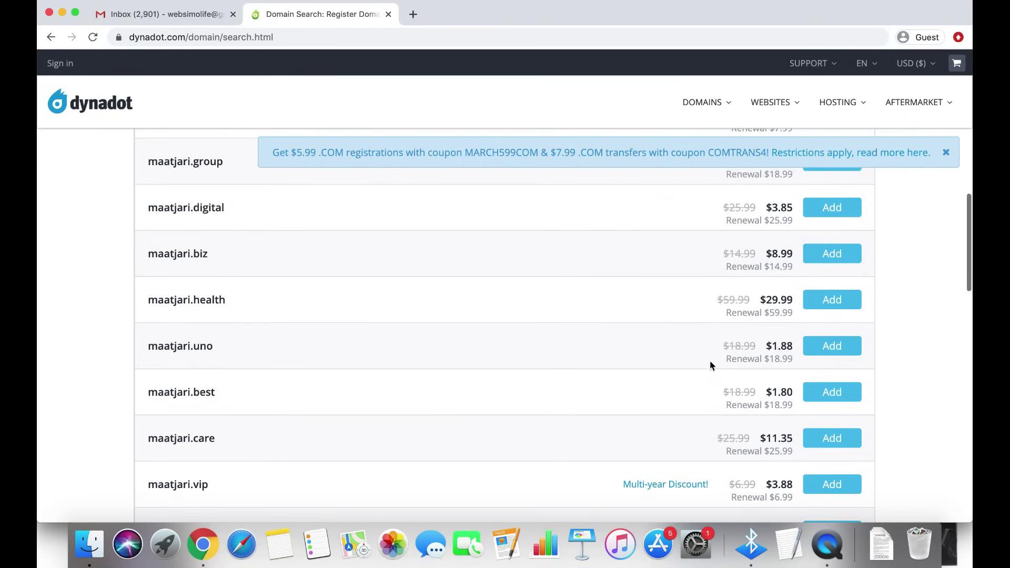
left_click(779, 349)
triple_click(780, 351)
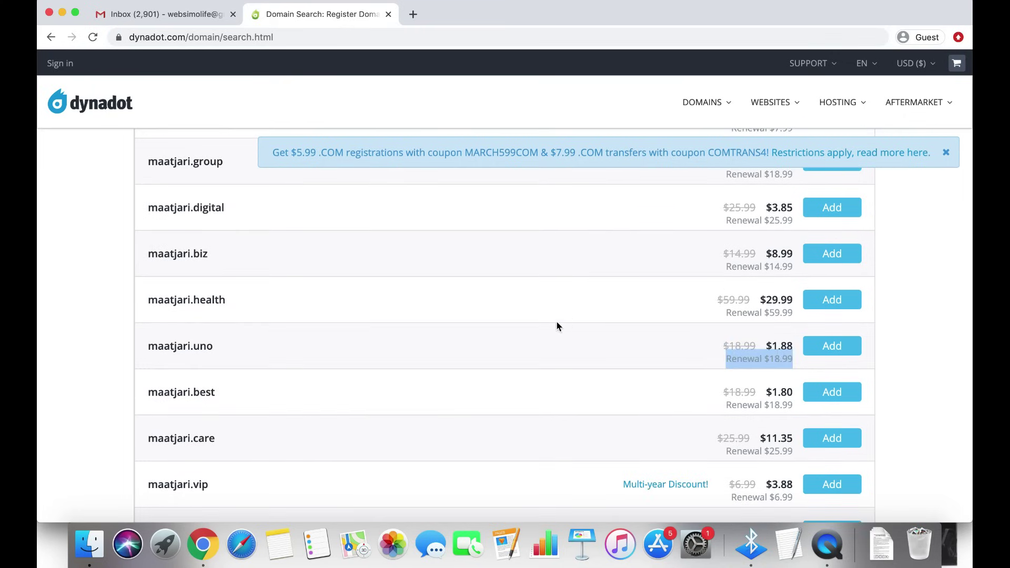
Check maatjari.best's $1.80 price, then return to the top of the results
scroll(538, 361, "down", 5)
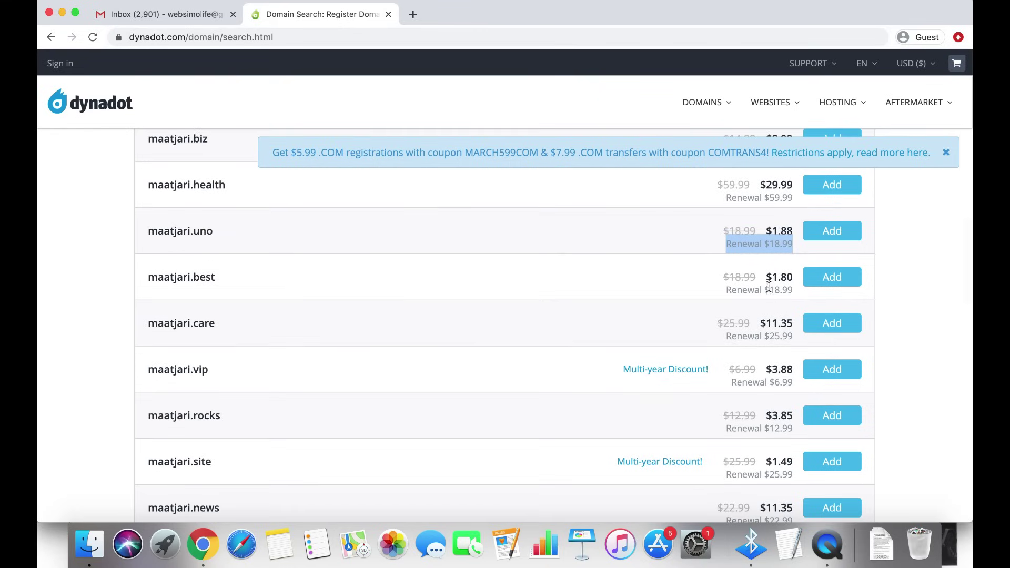
triple_click(780, 280)
double_click(783, 276)
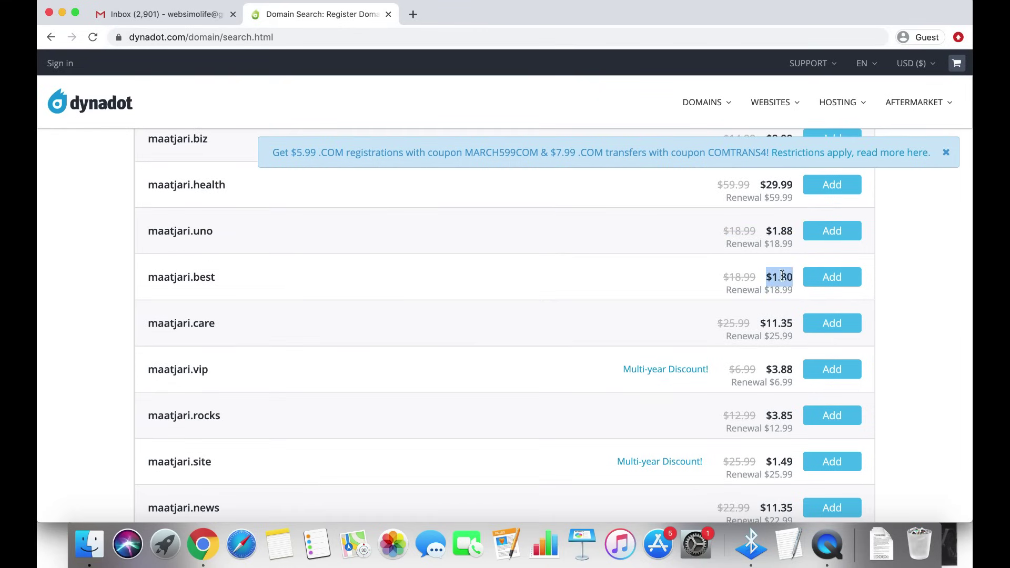
left_click(785, 275)
scroll(655, 284, "up", 20)
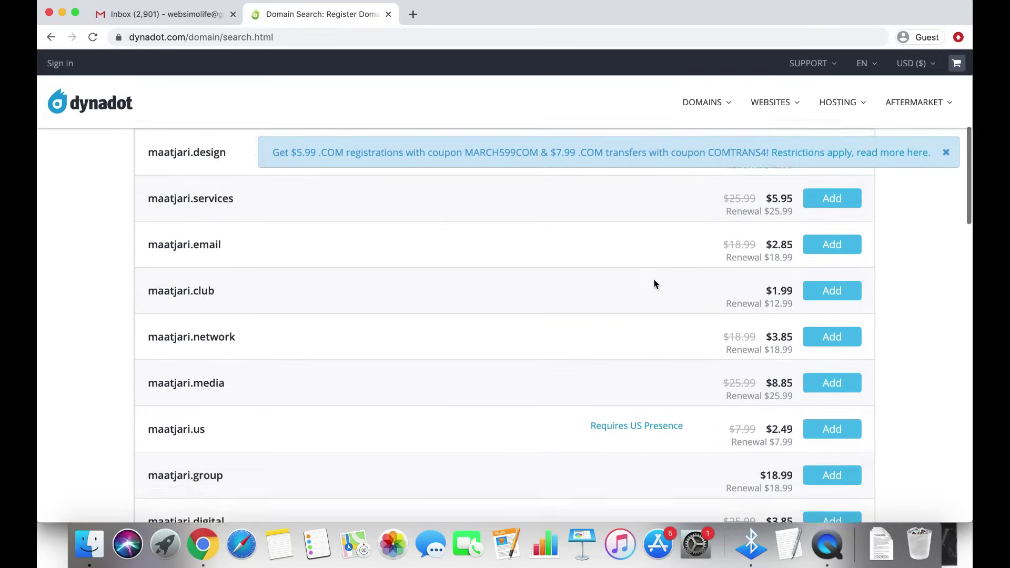
scroll(639, 271, "up", 5)
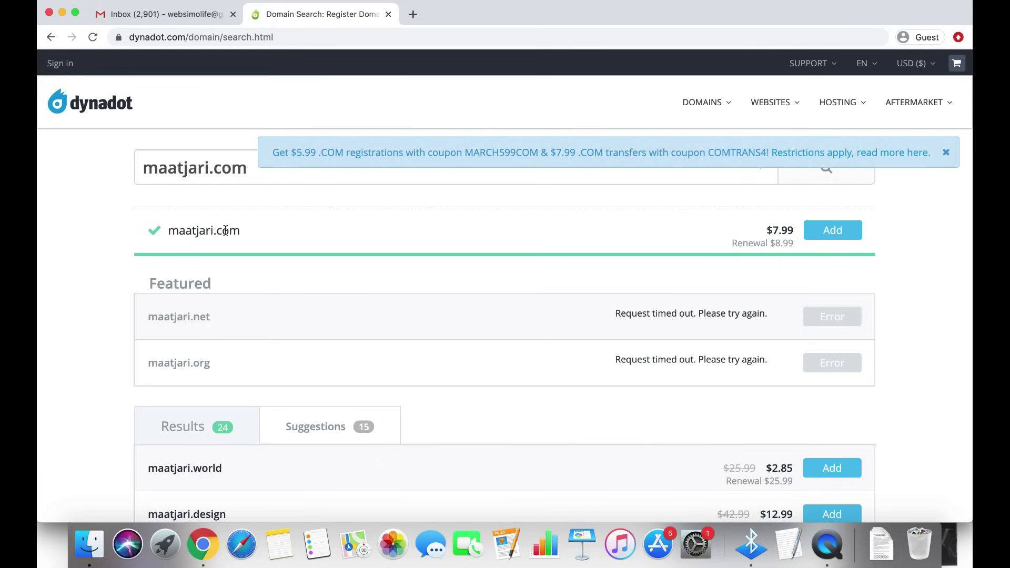
Add maatjari.com to the cart and view the Shopping Cart page
left_click(838, 239)
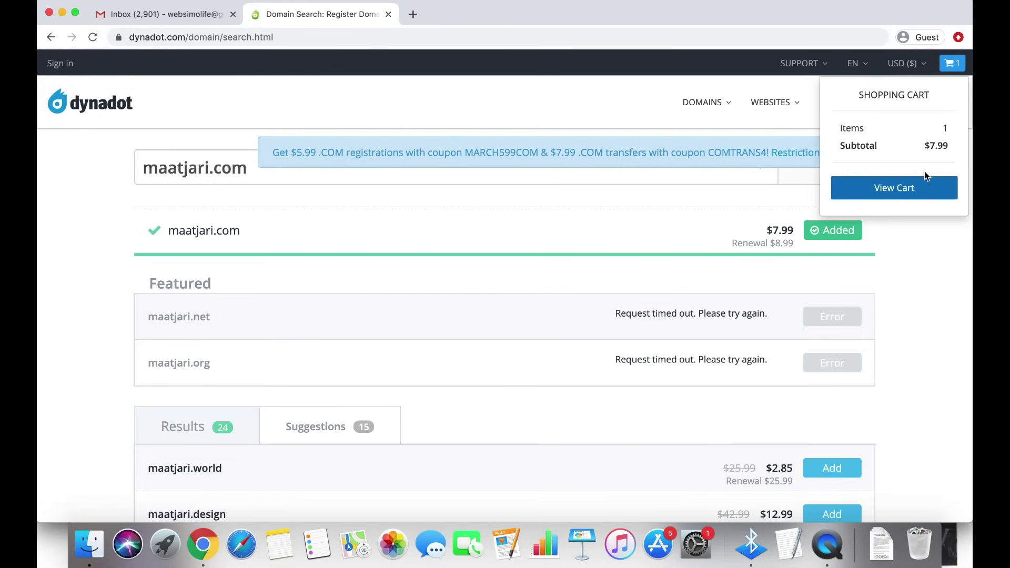
left_click(896, 197)
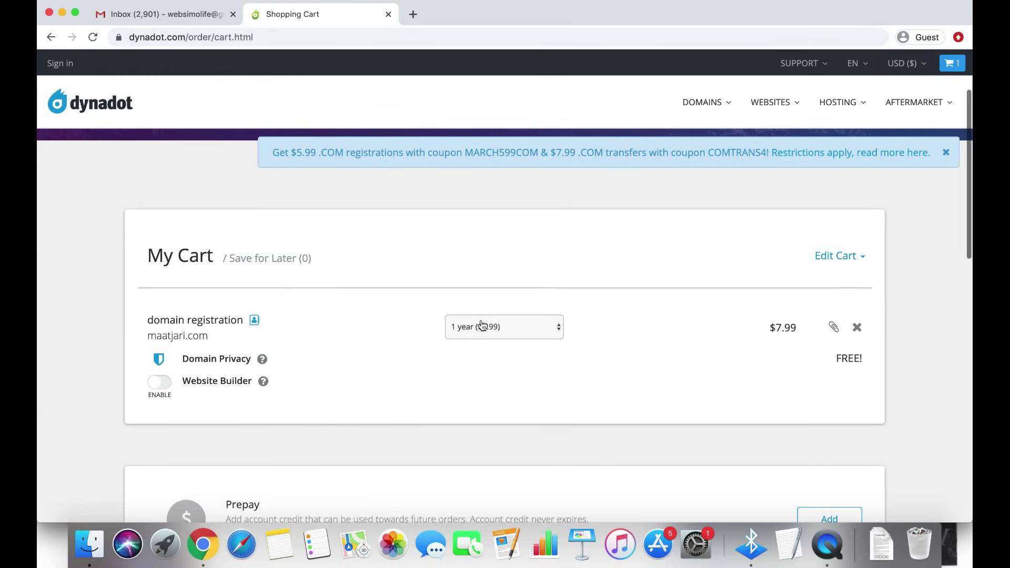
Keep maatjari.com's registration at 1 year and review the Domain Privacy and Website Builder options
left_click(510, 332)
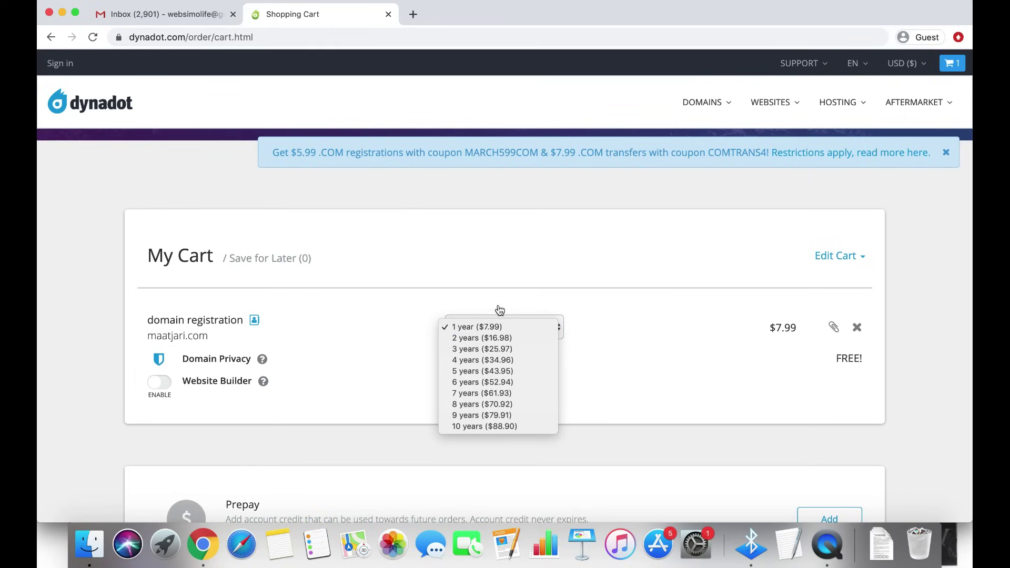
left_click(513, 252)
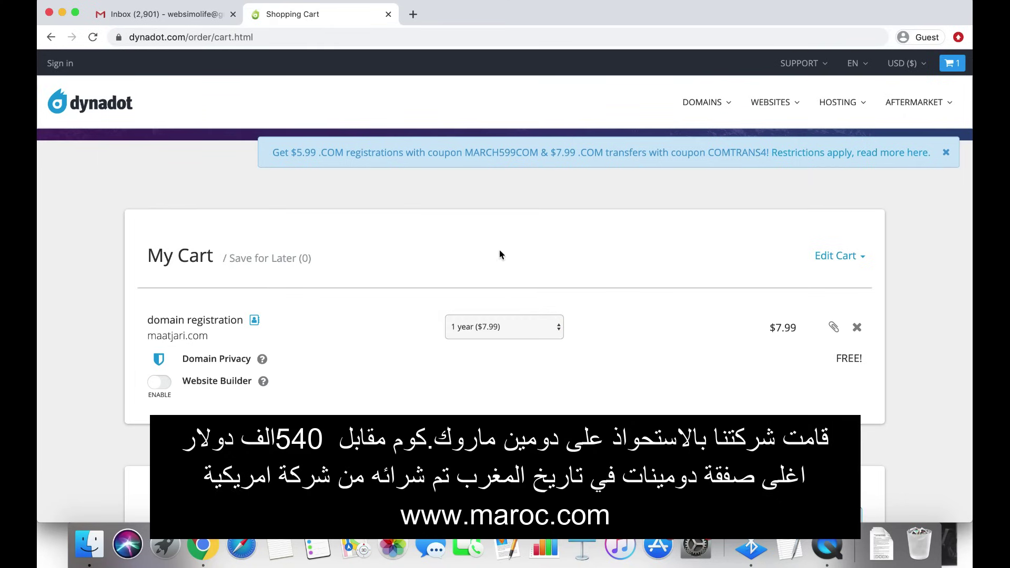
scroll(494, 253, "down", 2)
scroll(492, 251, "up", 1)
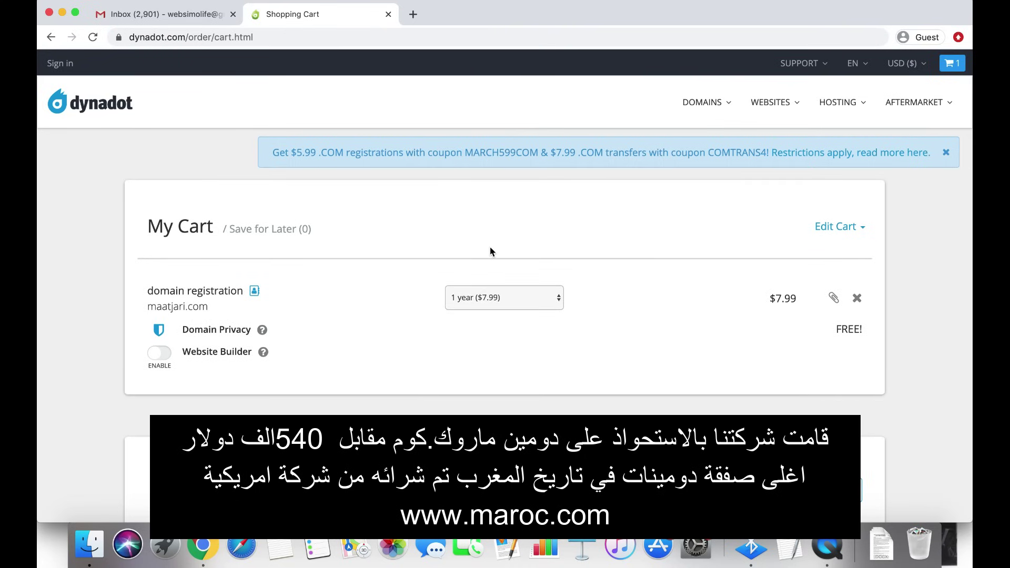
scroll(492, 251, "up", 2)
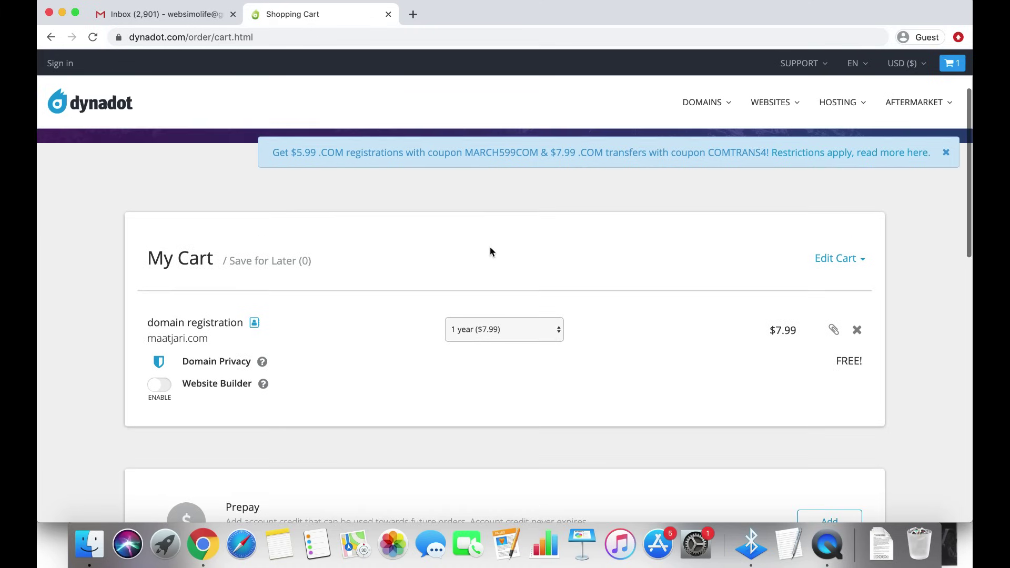
scroll(491, 251, "down", 2)
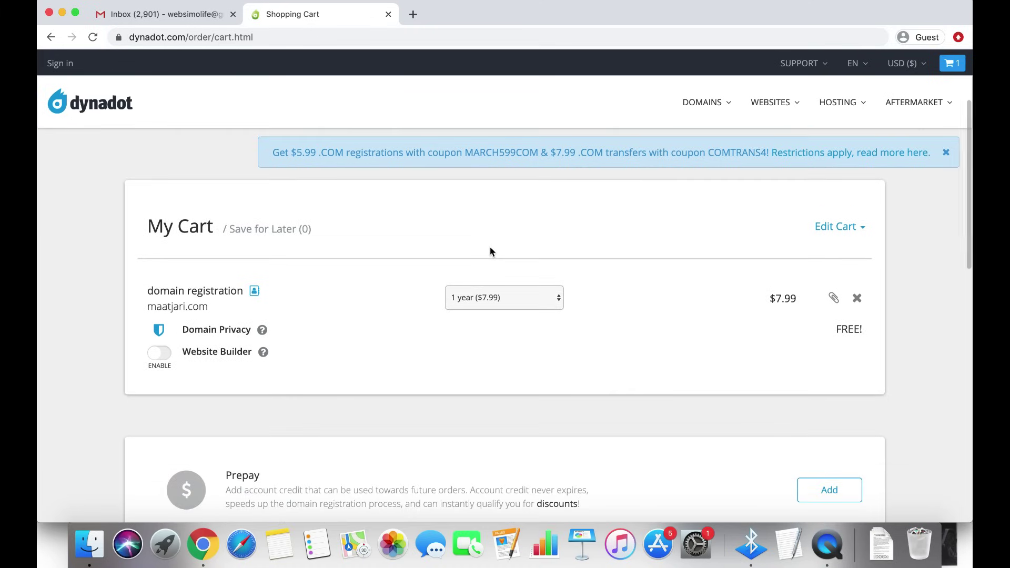
scroll(490, 252, "up", 1)
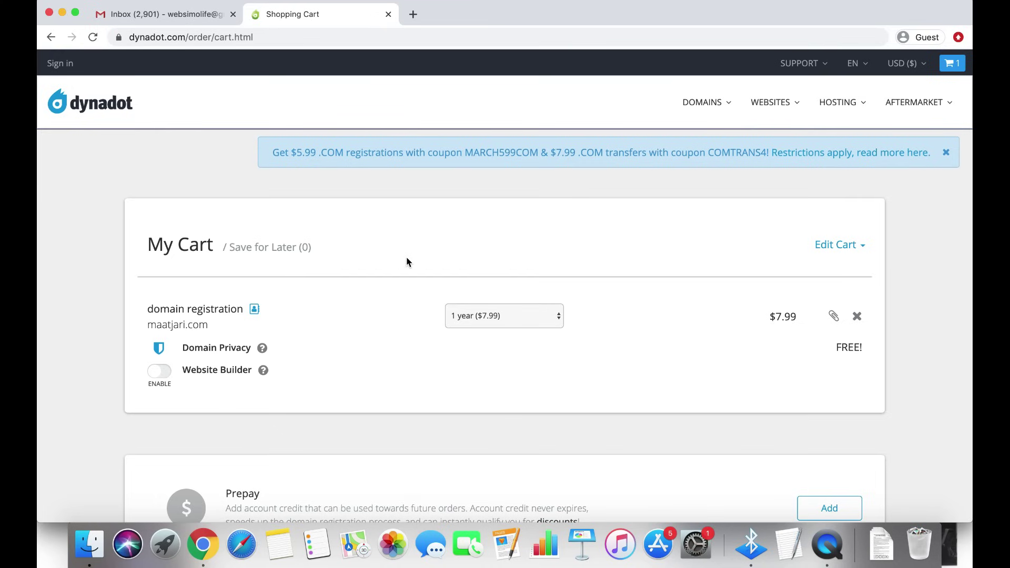
scroll(407, 262, "down", 3)
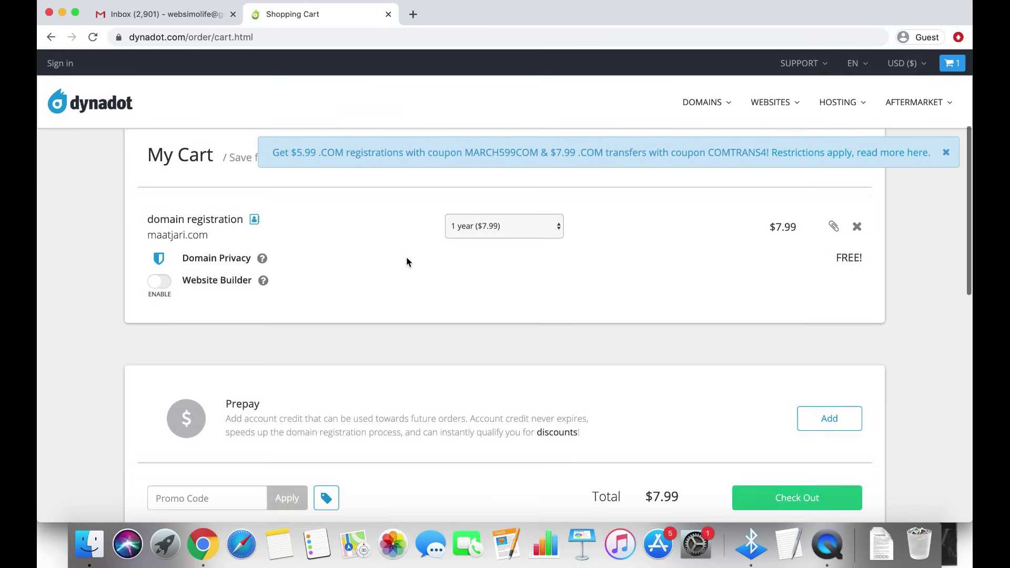
scroll(407, 262, "up", 1)
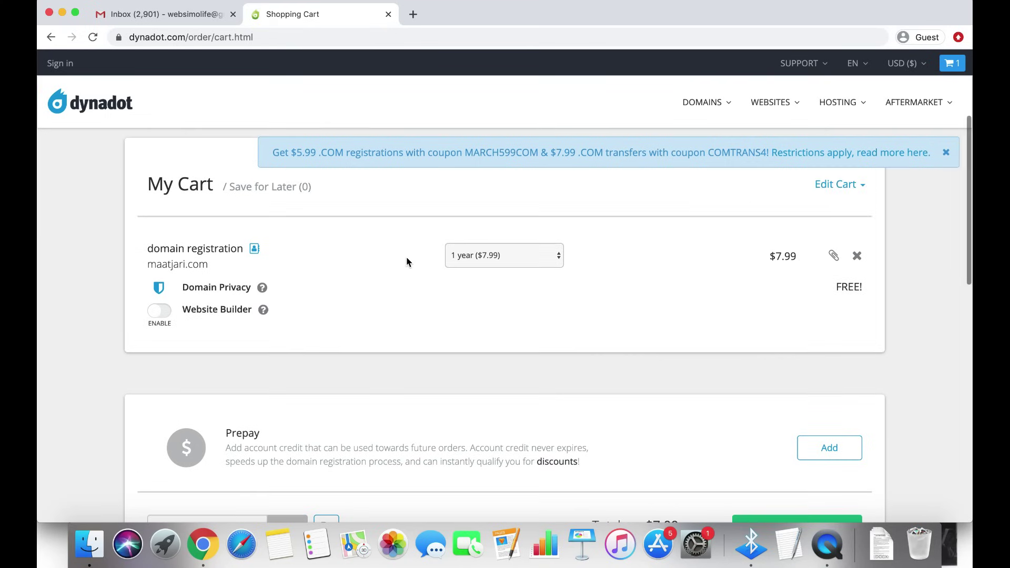
scroll(407, 262, "up", 2)
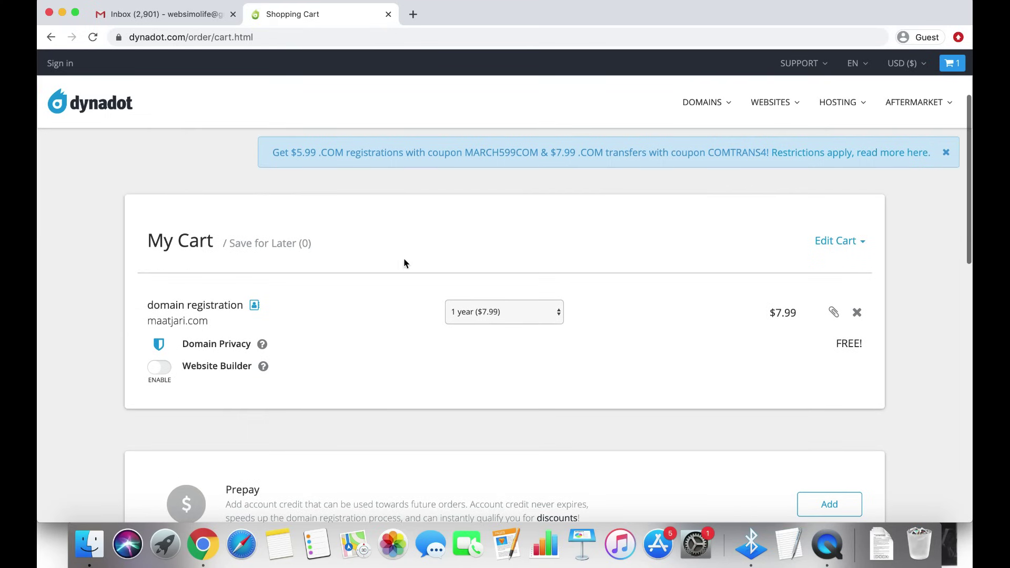
Reconfirm the 1-year term and check the $7.99 cart total
left_click(504, 312)
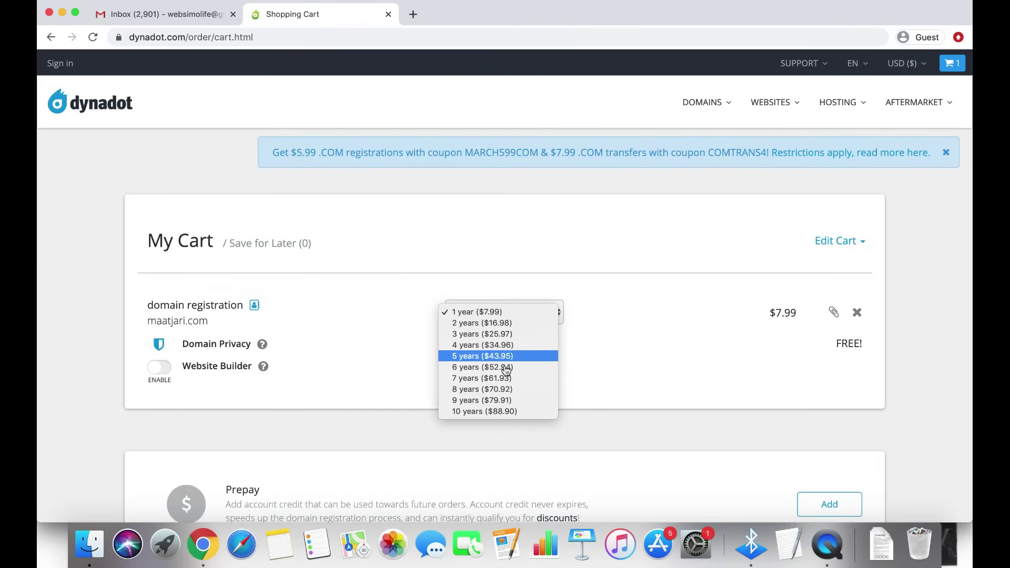
left_click(499, 312)
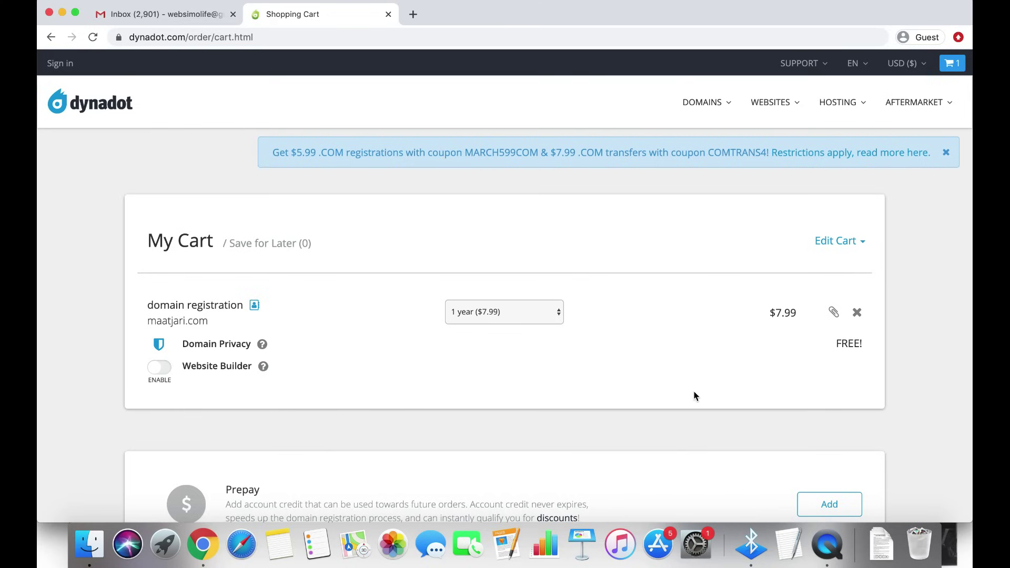
scroll(908, 386, "down", 3)
scroll(907, 387, "down", 3)
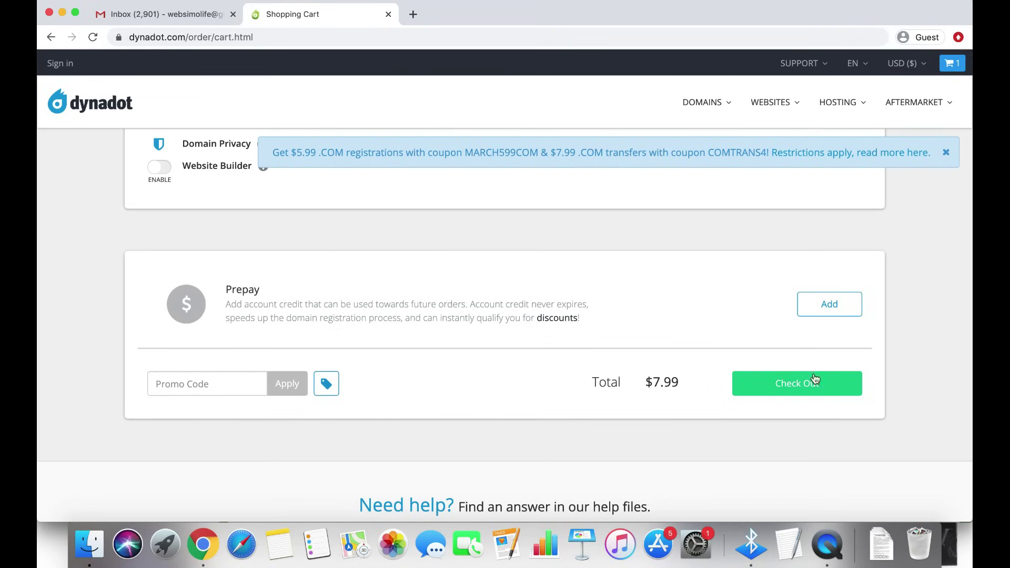
Check out the cart and review the Login and Create an account forms
left_click(792, 386)
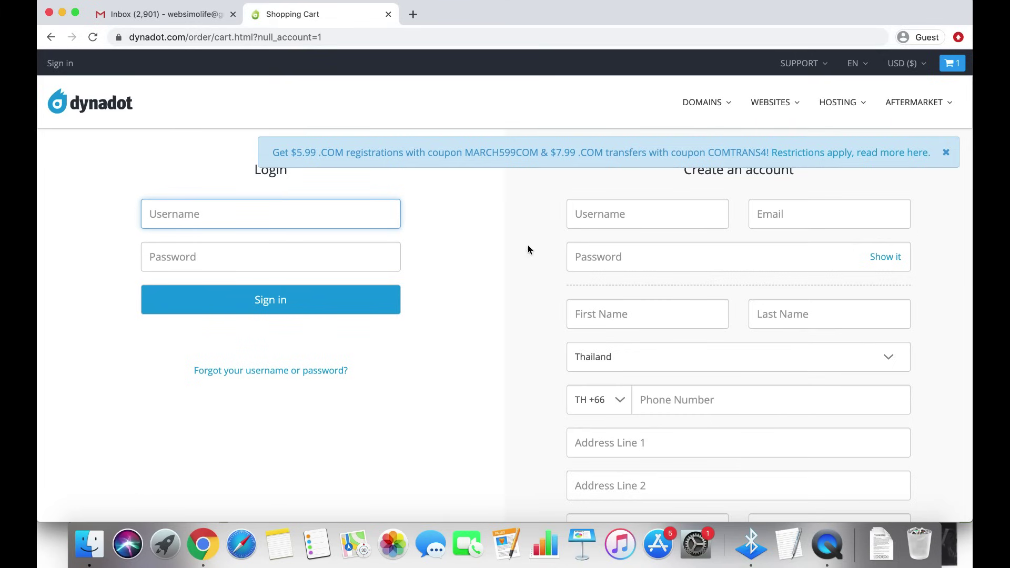
scroll(546, 362, "down", 5)
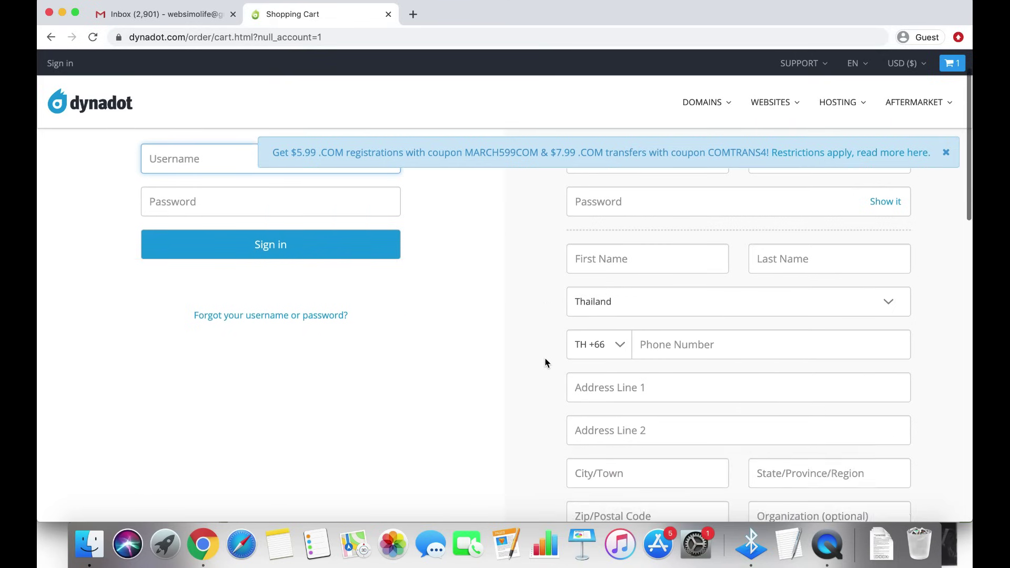
scroll(546, 362, "down", 3)
scroll(547, 362, "up", 7)
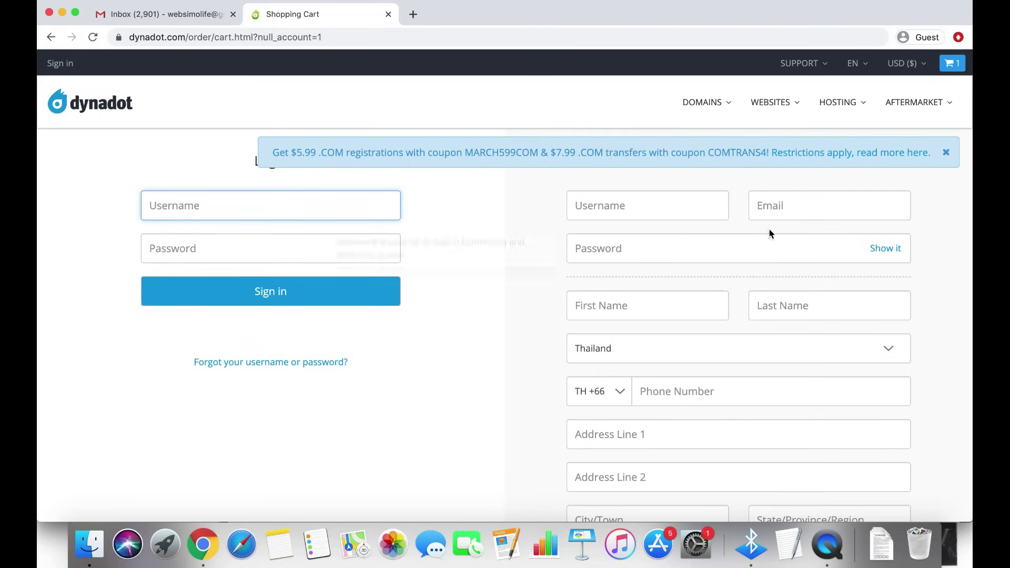
scroll(553, 374, "down", 6)
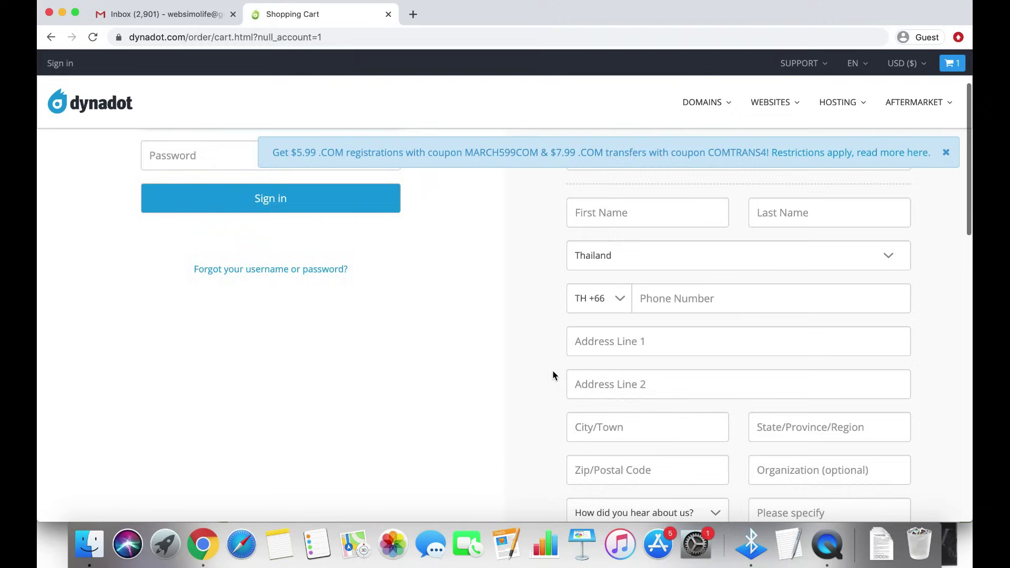
scroll(552, 375, "up", 6)
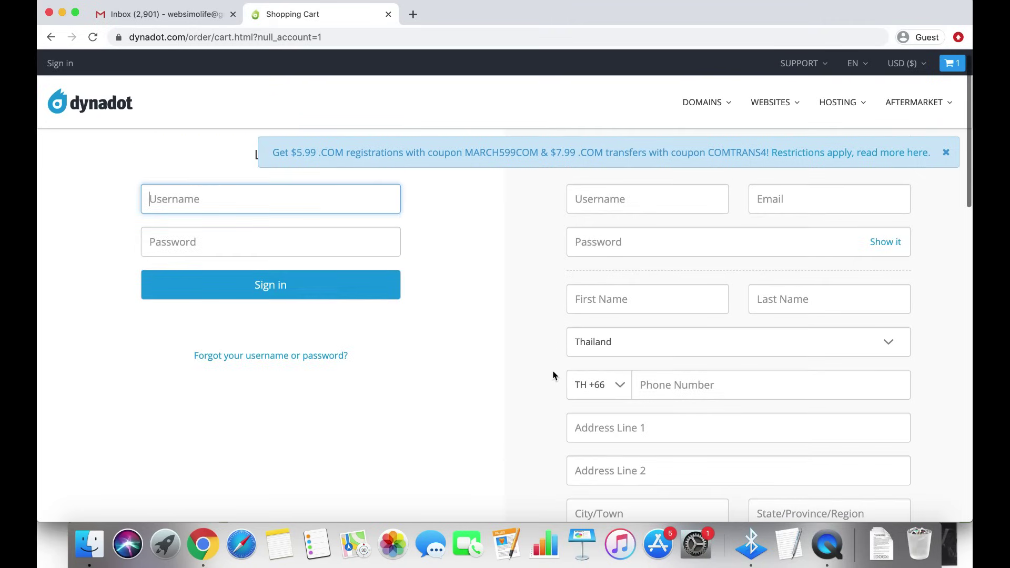
left_click(627, 223)
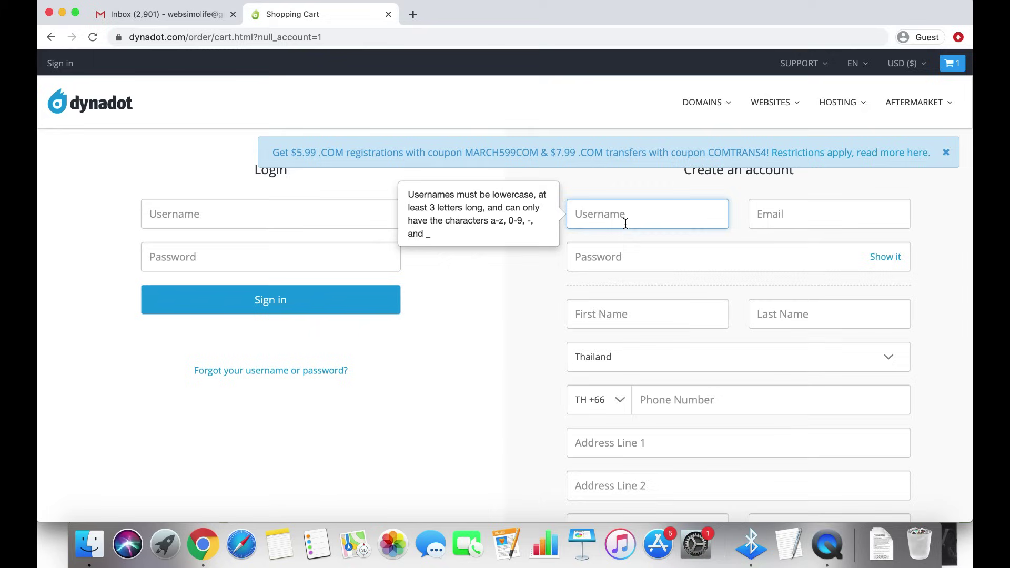
Enter the new account's username, e-mail address and password
type("simolifedotcom")
left_click(795, 212)
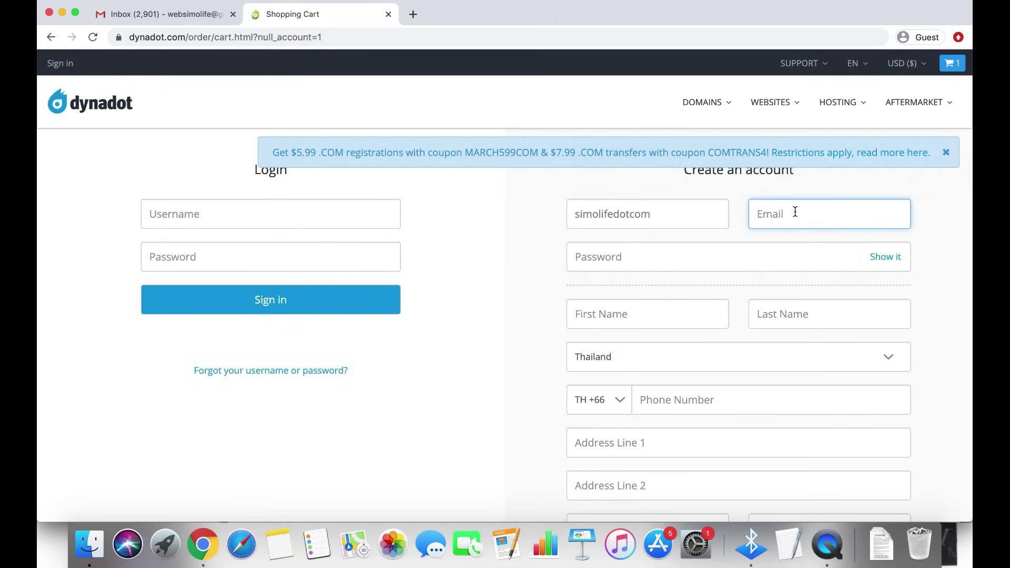
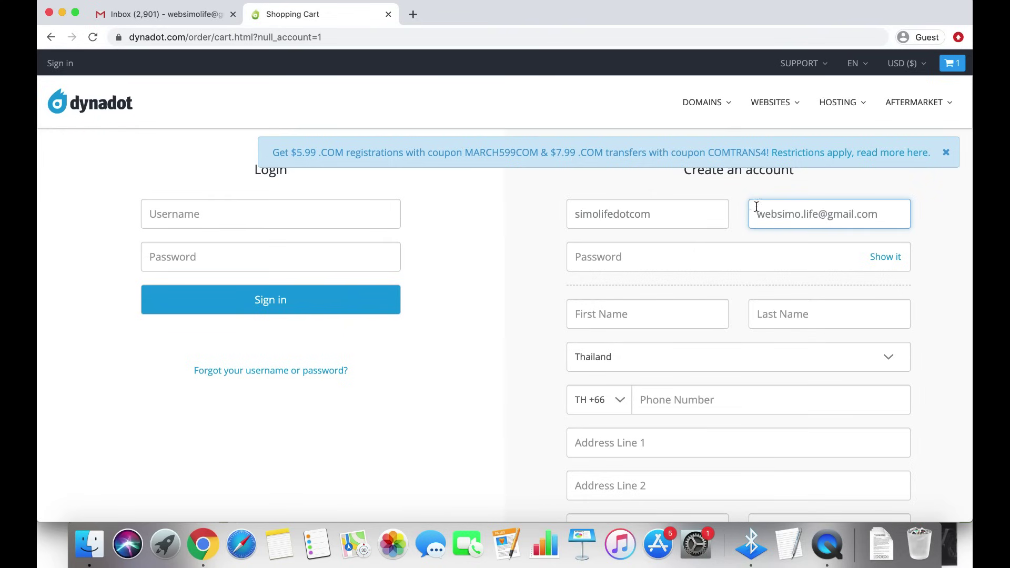
left_click(650, 254)
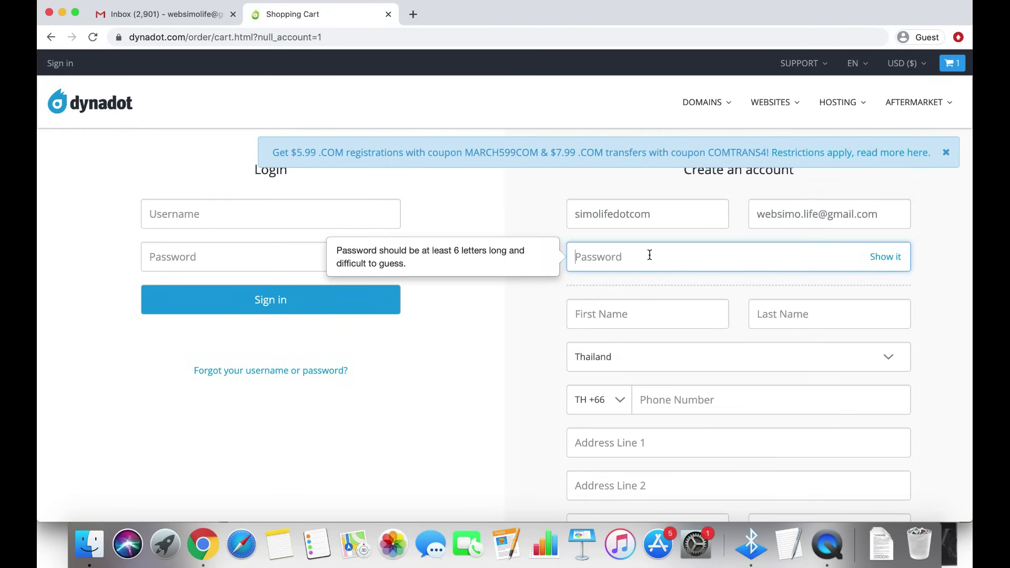
type("••••")
double_click(617, 260)
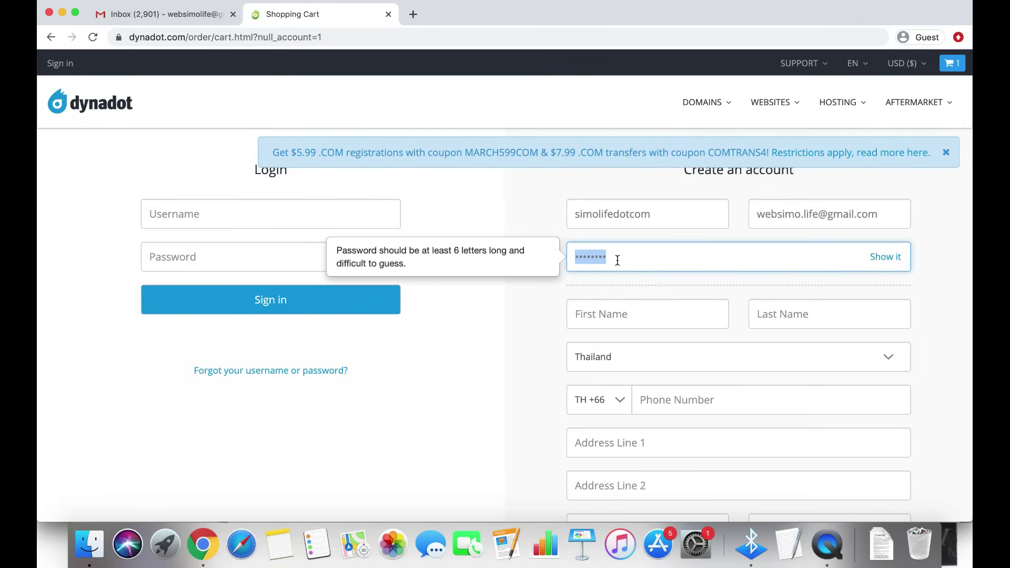
key("super+v")
Fill in the account holder's first and last name, phone number and street address
scroll(527, 302, "down", 2)
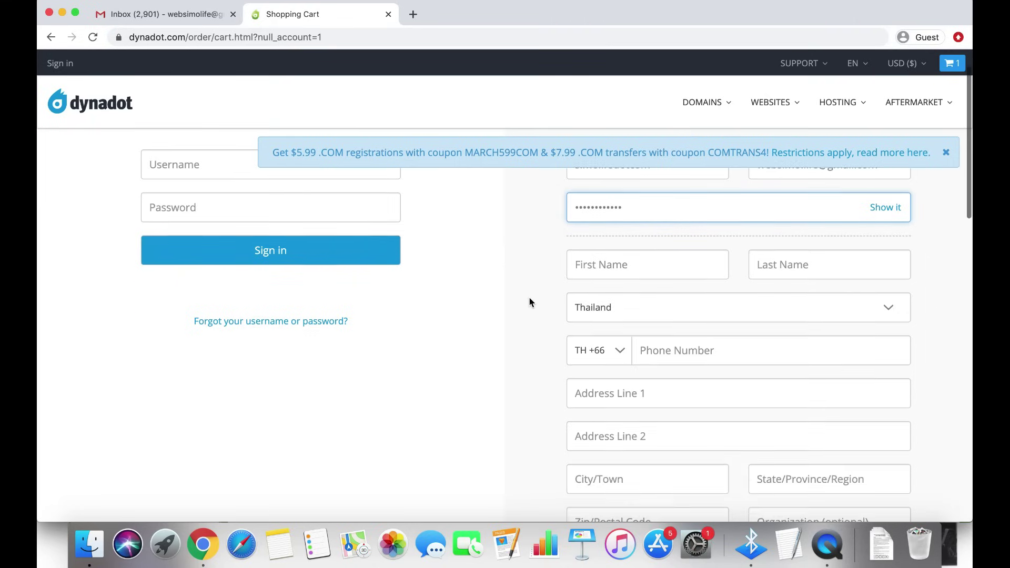
left_click(636, 272)
type("Simo")
key("Tab")
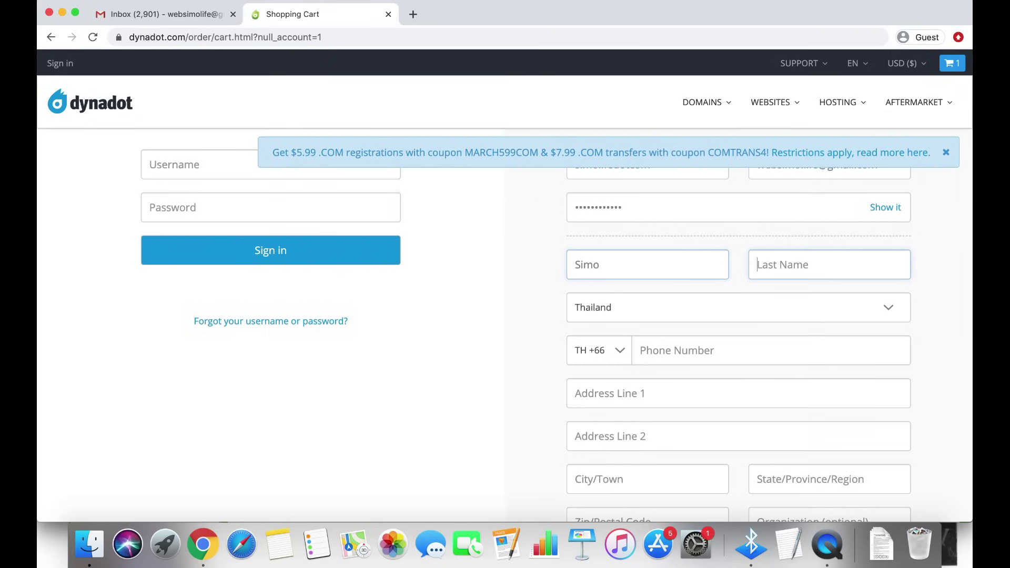
type("Life")
left_click(549, 308)
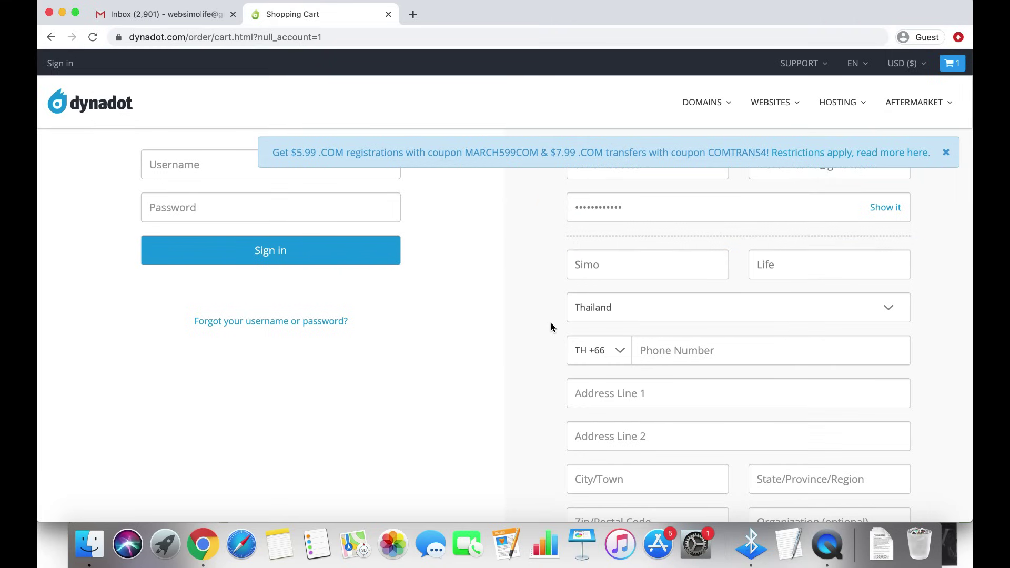
scroll(550, 327, "down", 2)
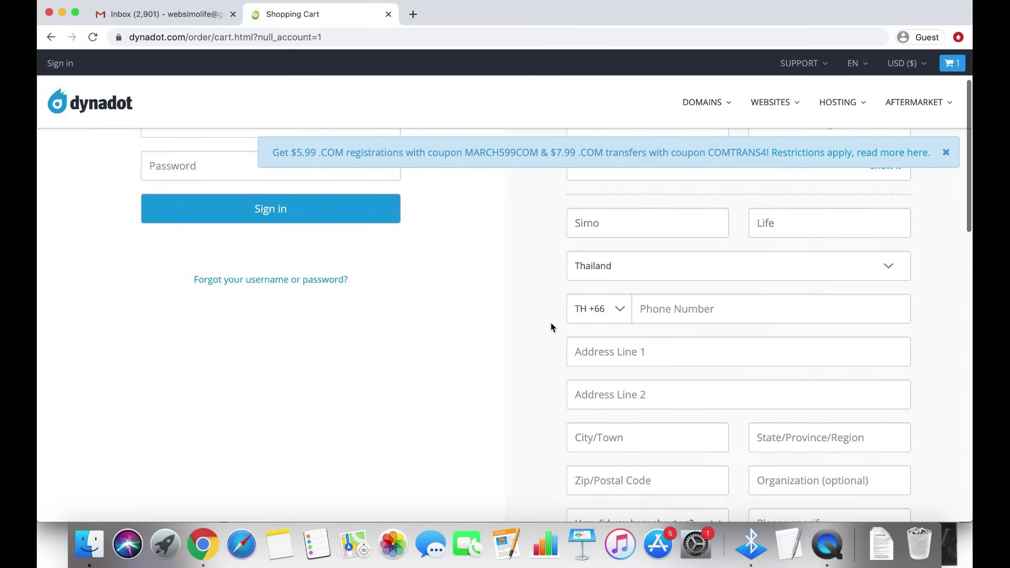
left_click(670, 307)
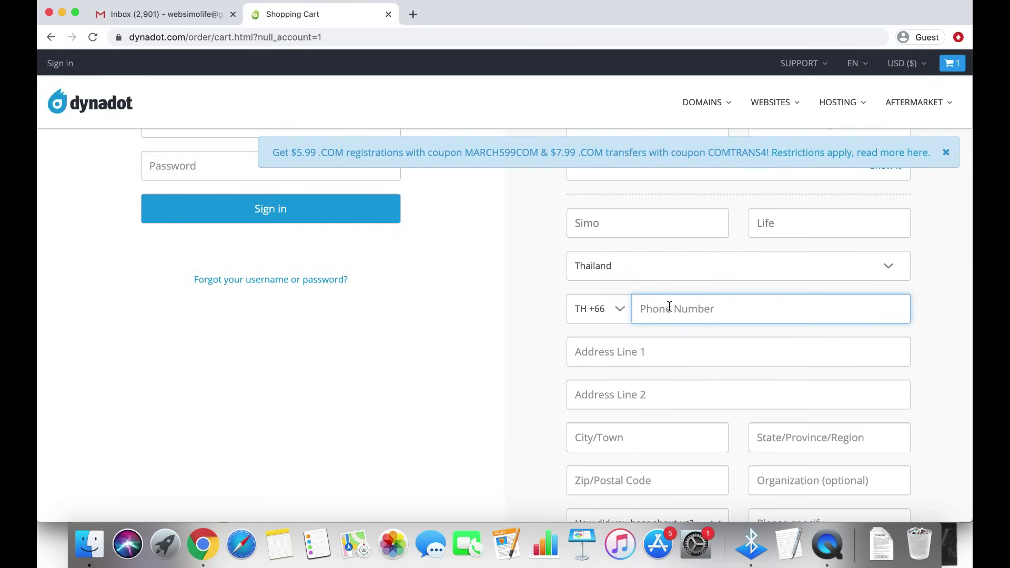
left_click(635, 351)
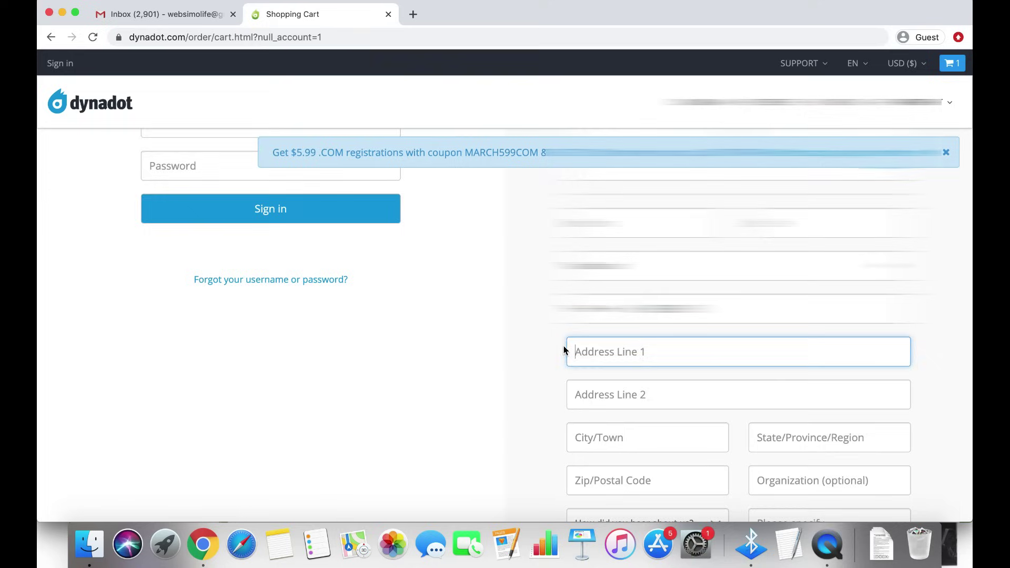
scroll(563, 348, "down", 2)
scroll(564, 346, "down", 2)
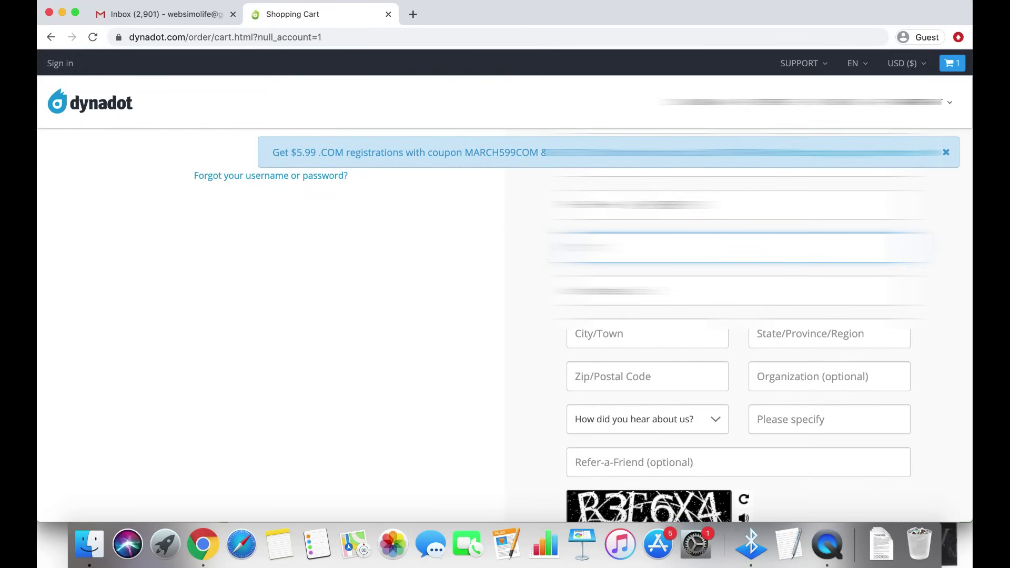
type("St")
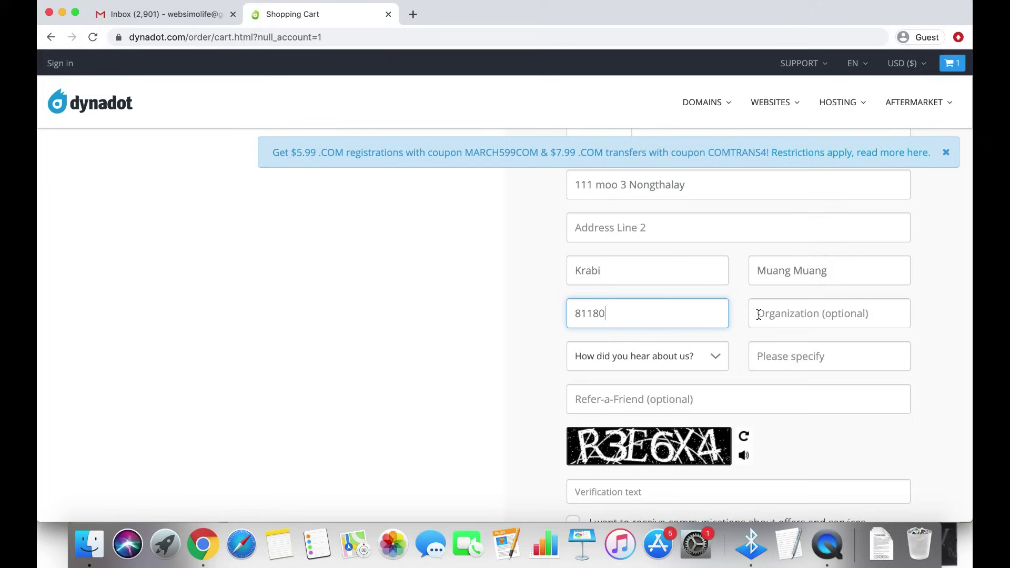
Choose Friends and Family as the referral source and enter the verification text
left_click(681, 359)
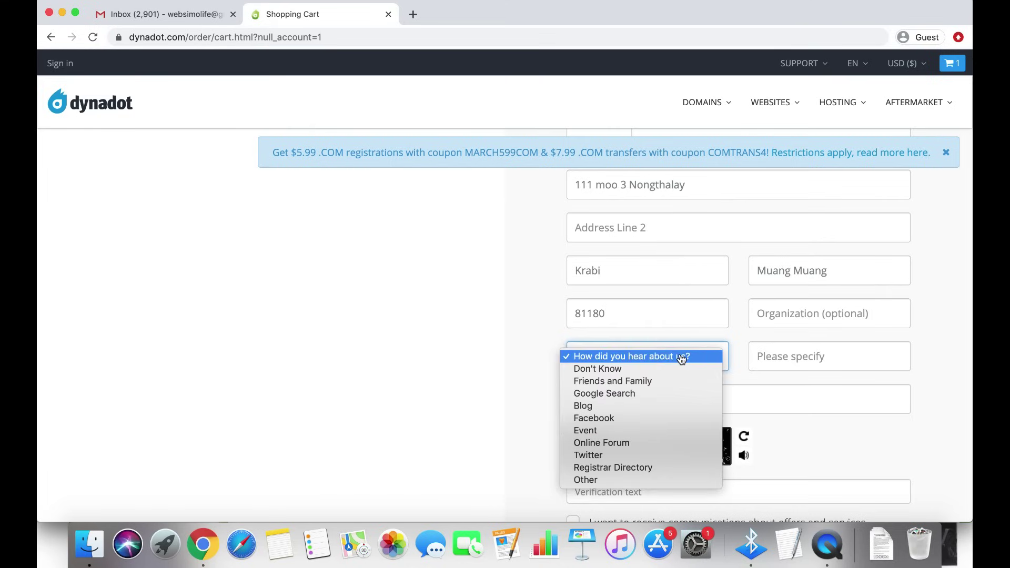
left_click(633, 385)
scroll(652, 380, "down", 3)
left_click(608, 360)
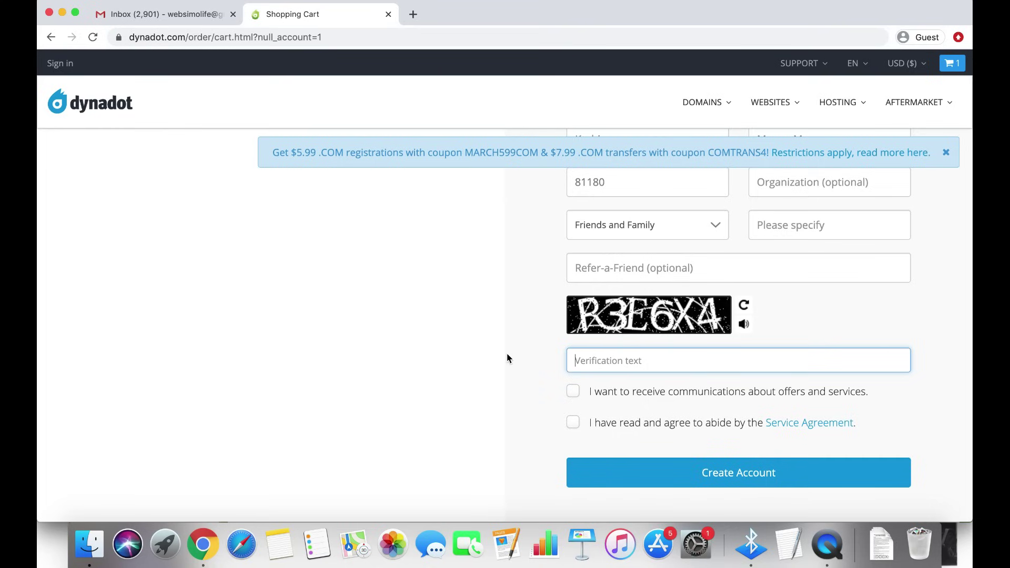
type("R3E6X4")
Leave offers unticked, accept the Service Agreement, and submit the account registration
scroll(559, 345, "down", 3)
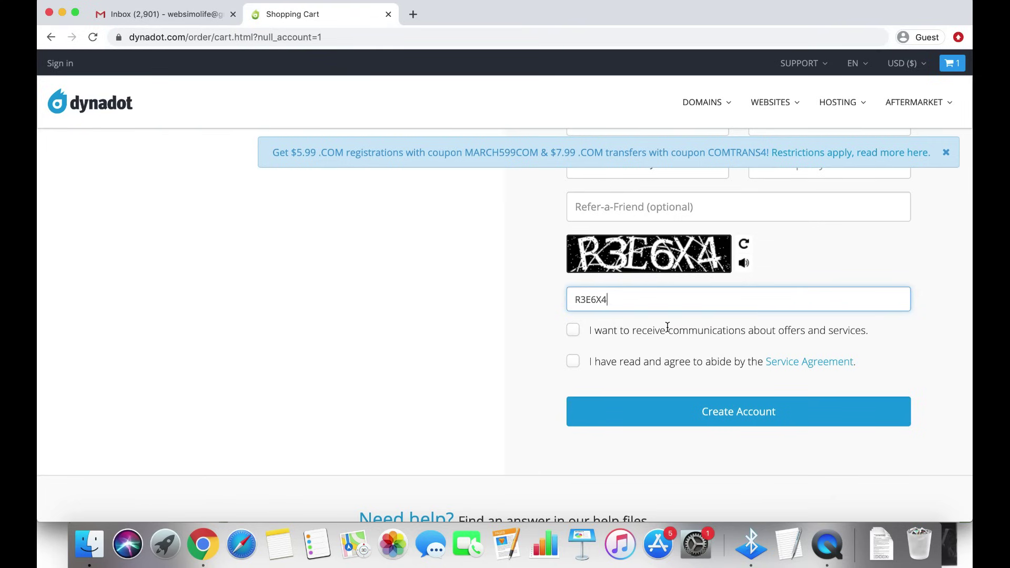
left_click(576, 331)
left_click(574, 331)
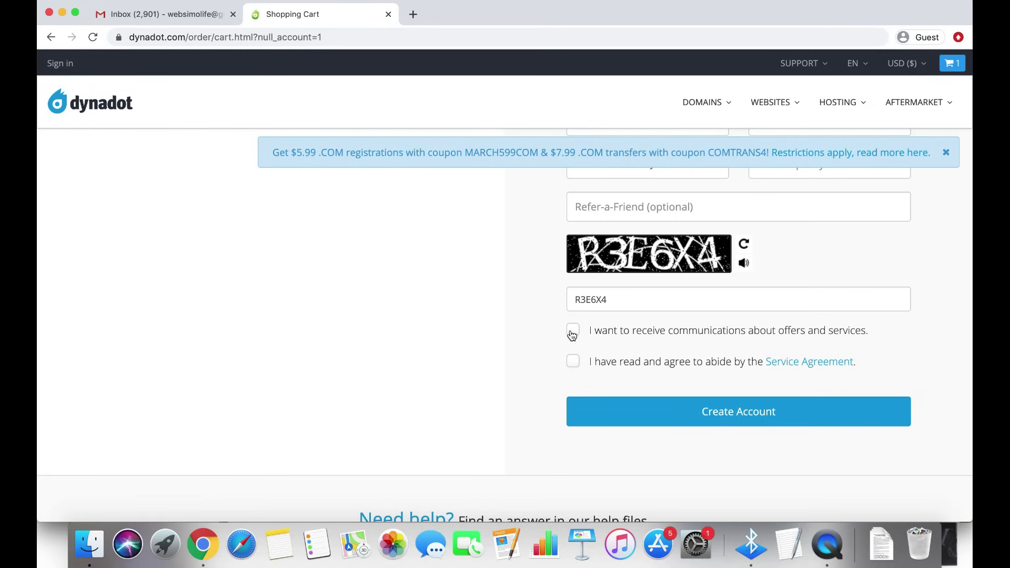
left_click(597, 362)
left_click(747, 417)
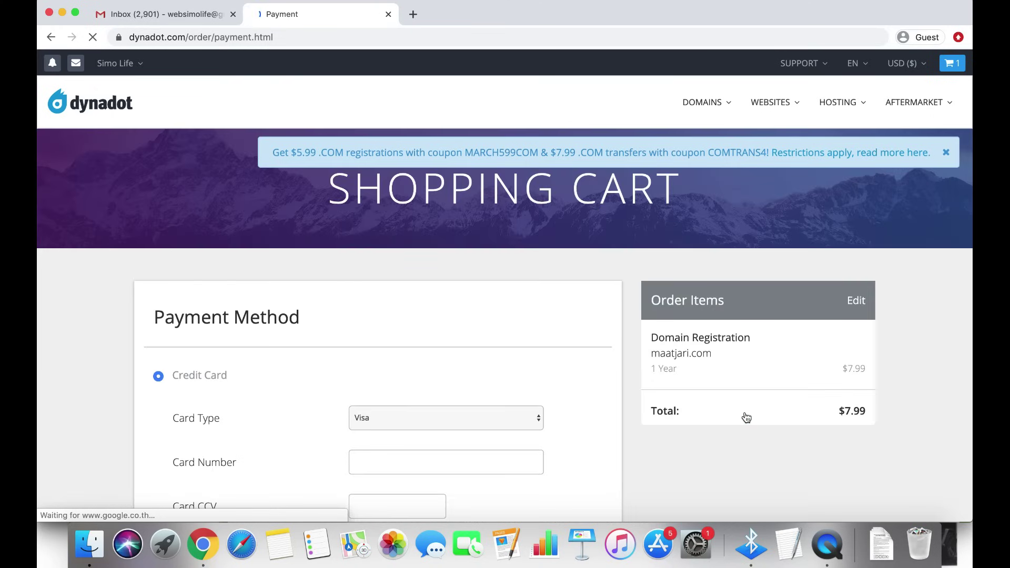
Review the Payment page's $7.99 maatjari.com order and available payment methods
scroll(646, 392, "down", 5)
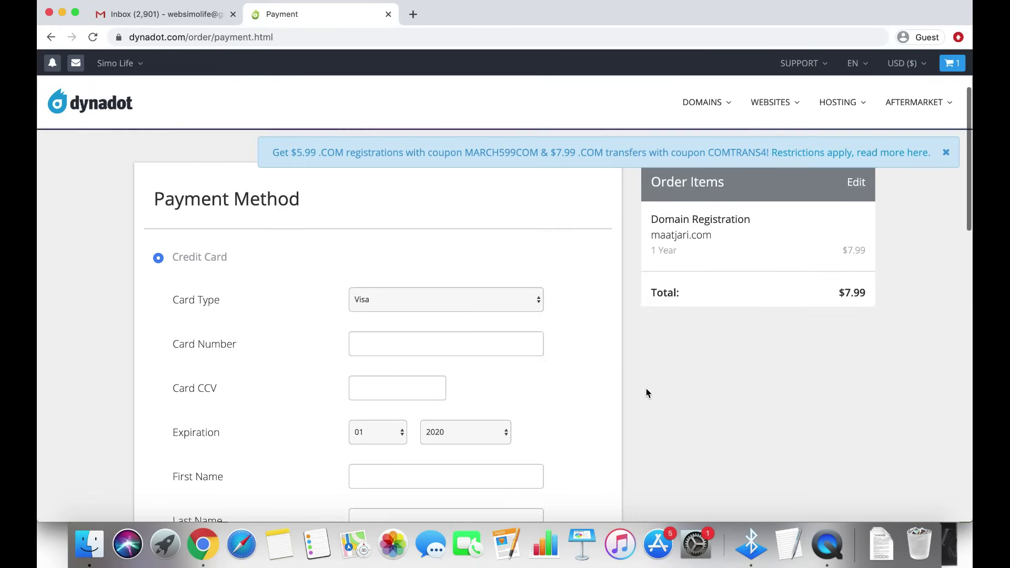
scroll(646, 392, "up", 2)
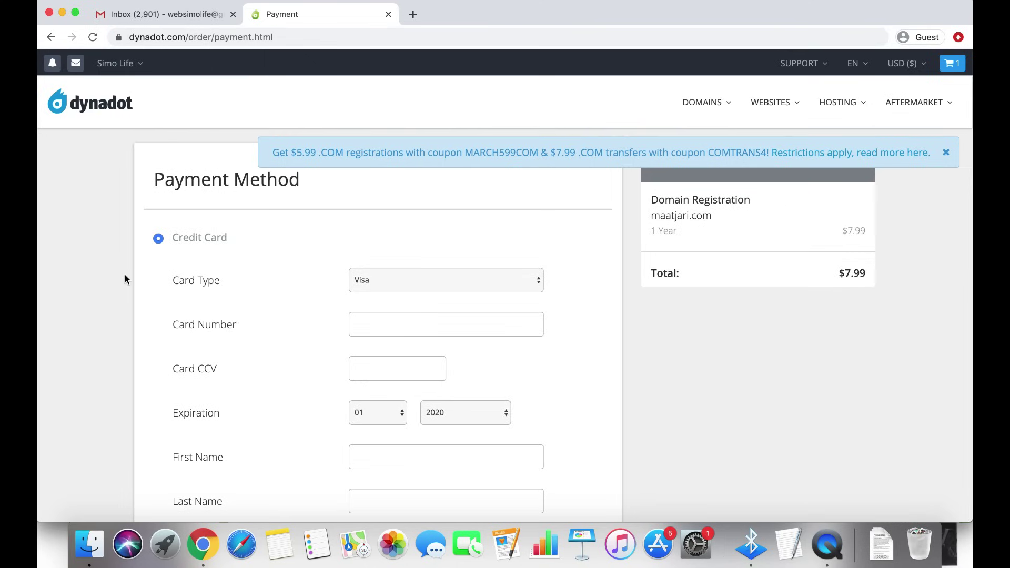
scroll(125, 279, "up", 1)
scroll(125, 279, "down", 2)
scroll(125, 276, "down", 5)
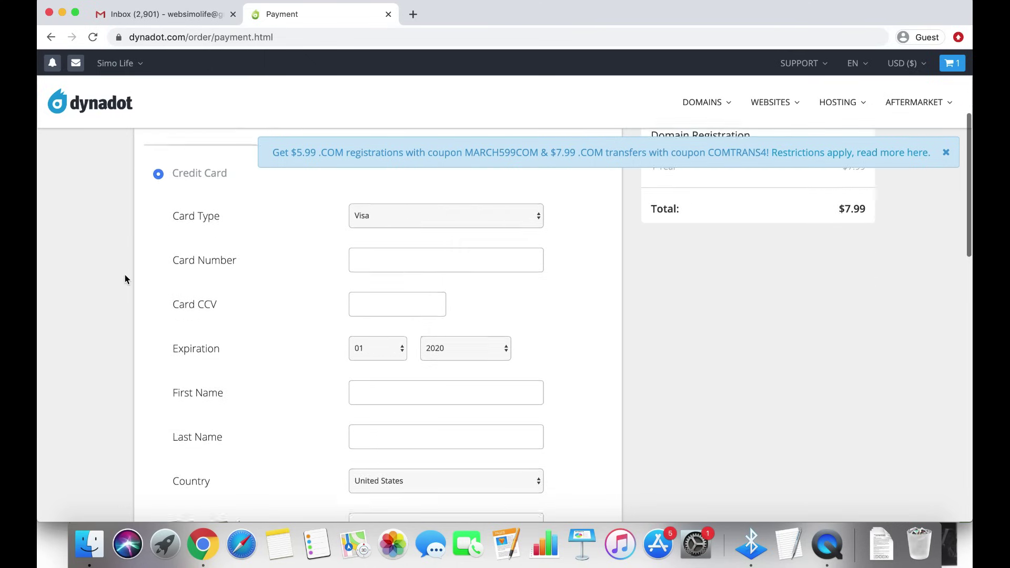
scroll(124, 275, "up", 3)
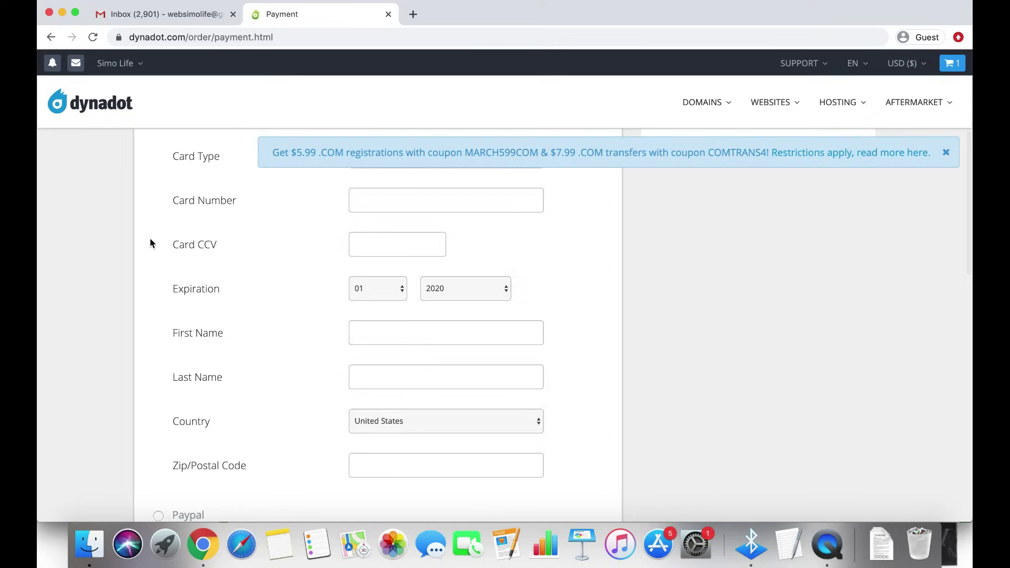
scroll(150, 239, "up", 3)
scroll(141, 269, "down", 9)
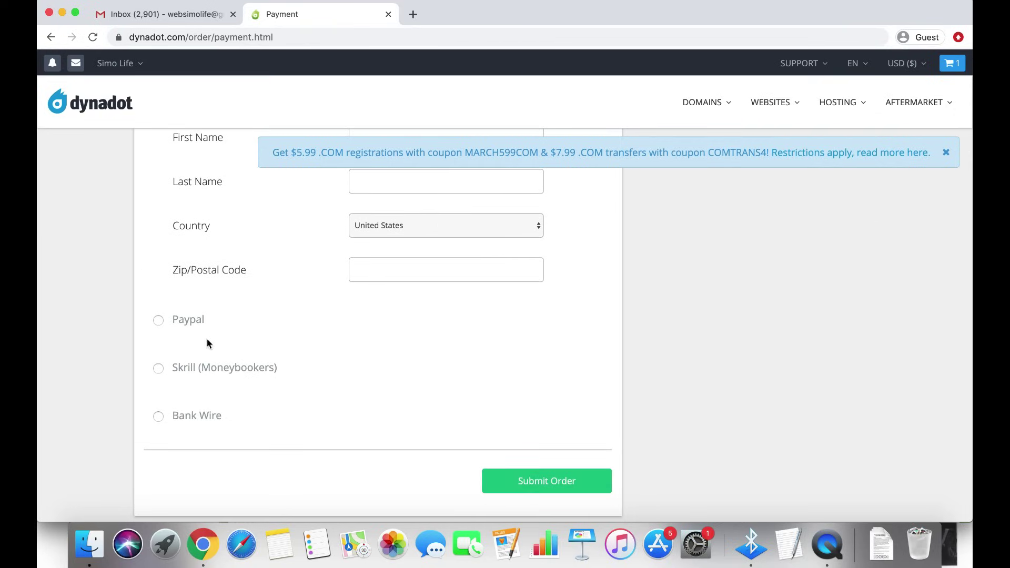
scroll(211, 350, "down", 1)
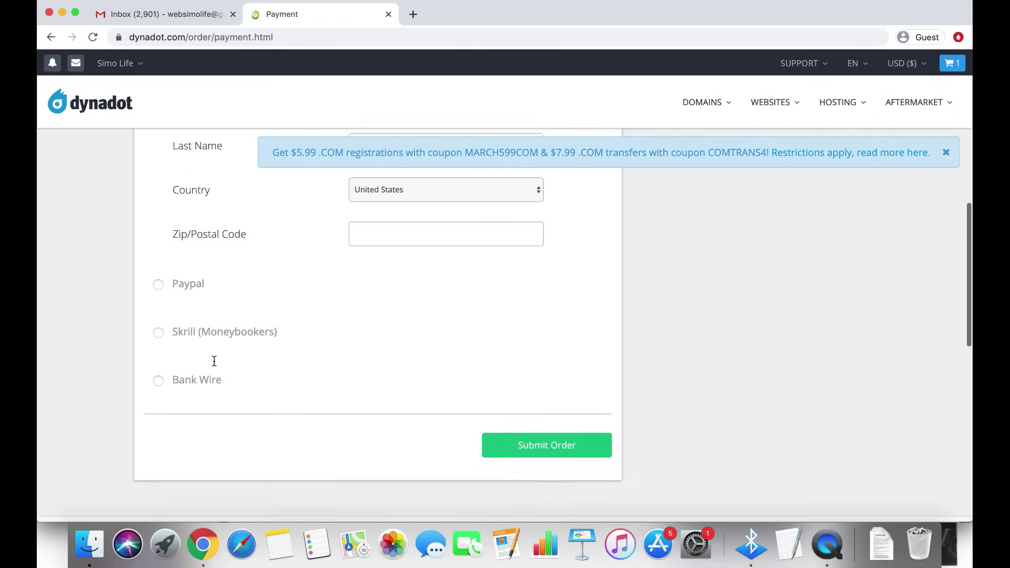
Select Bank Wire as the payment method and review the order summary
left_click(158, 377)
scroll(159, 377, "down", 10)
scroll(223, 333, "up", 4)
scroll(223, 332, "up", 6)
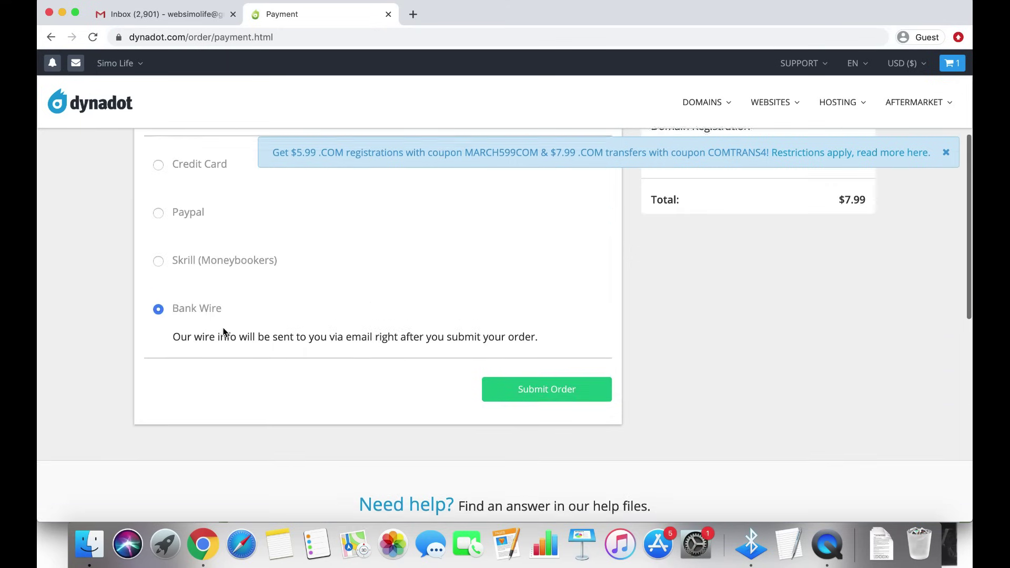
scroll(201, 338, "down", 1)
scroll(201, 338, "up", 3)
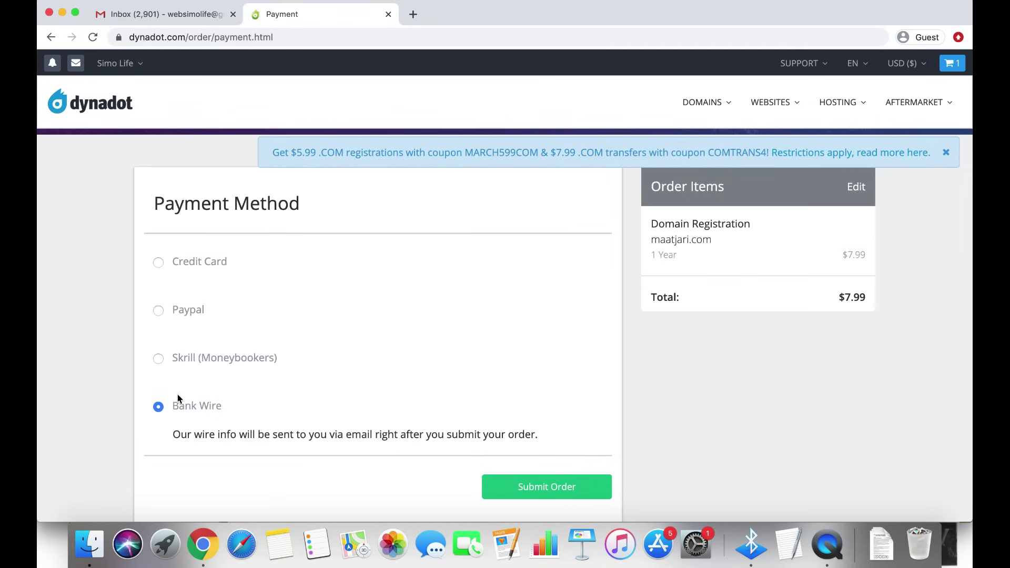
scroll(207, 352, "up", 2)
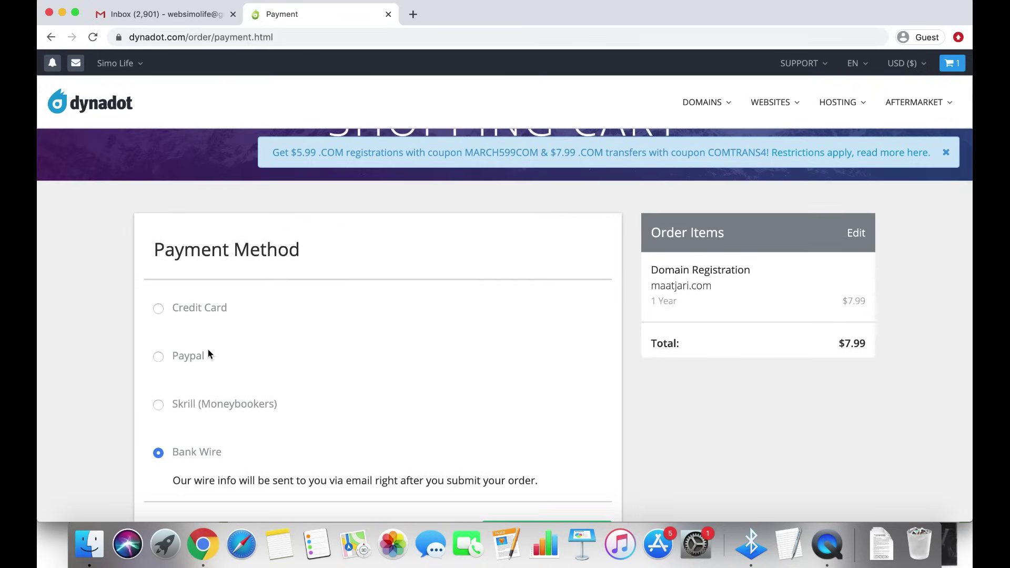
scroll(208, 354, "down", 2)
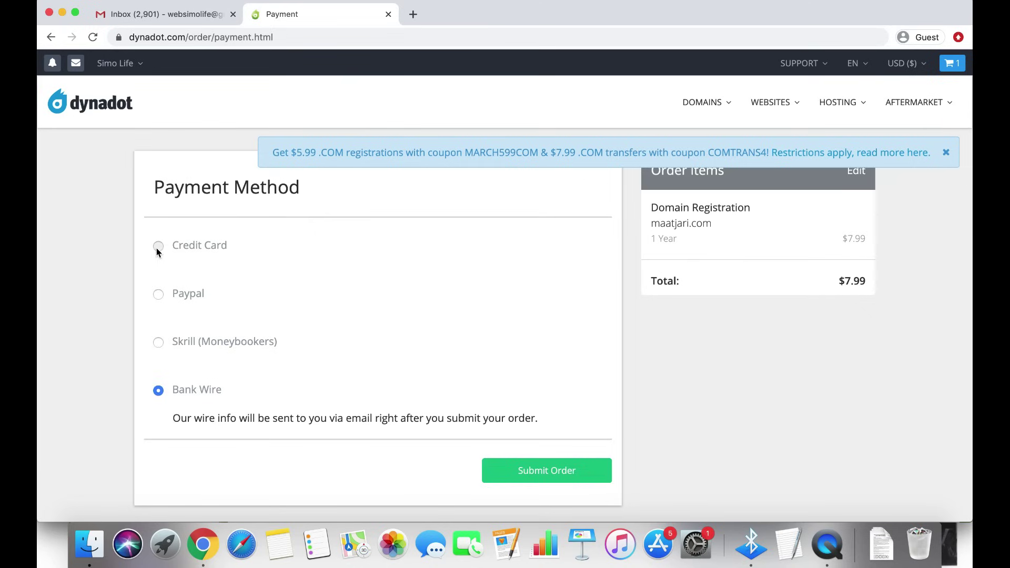
Pay for maatjari.com by MasterCard credit card, enter the card details and submit the order
left_click(158, 246)
scroll(303, 305, "down", 2)
scroll(303, 305, "down", 2)
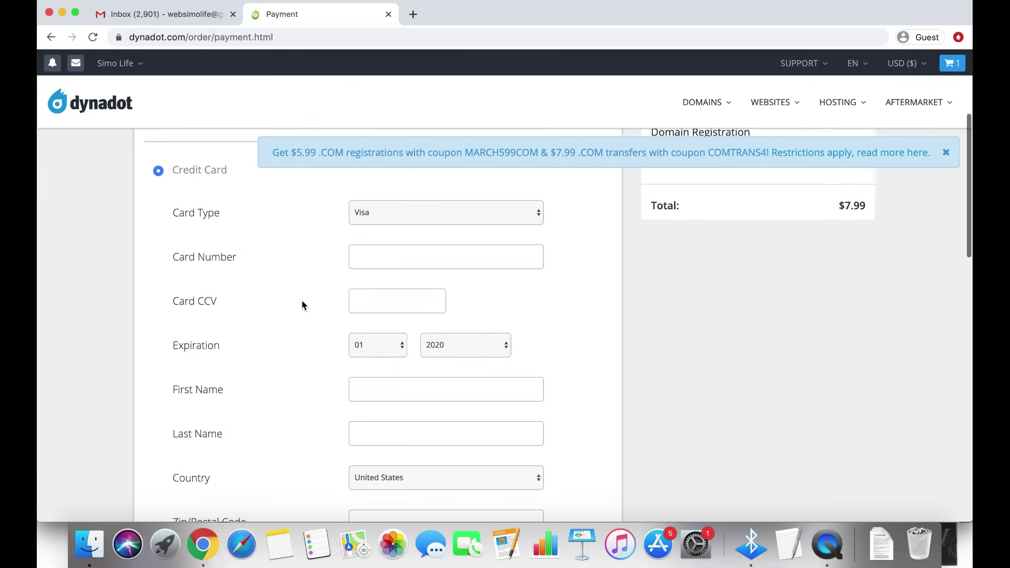
left_click(427, 209)
left_click(415, 211)
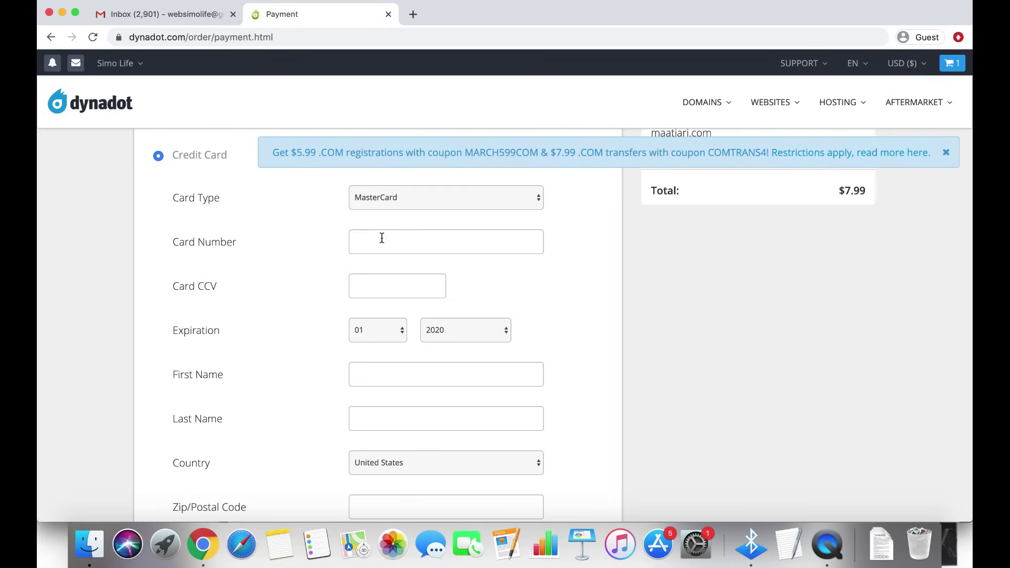
left_click(382, 238)
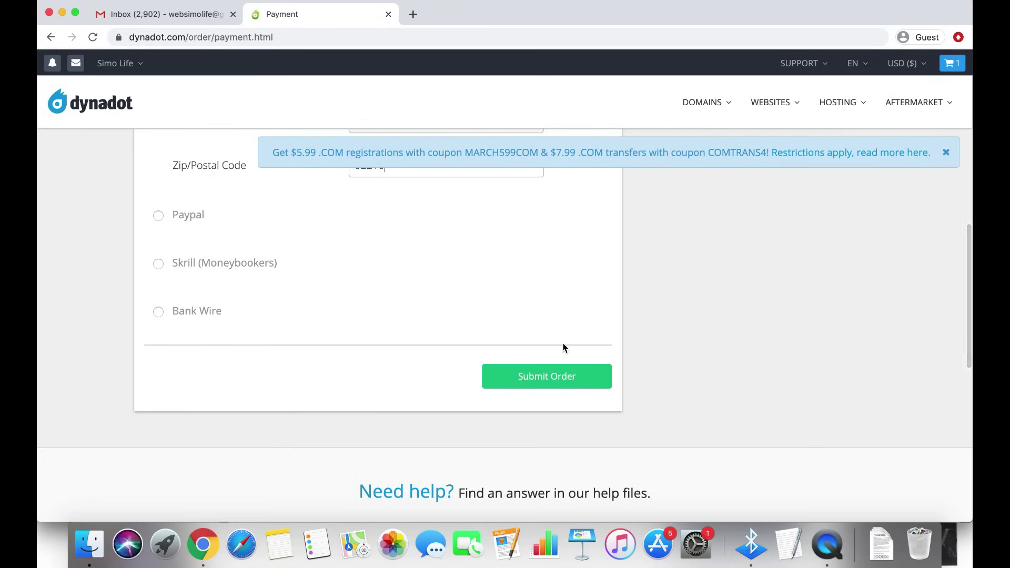
scroll(396, 284, "up", 1)
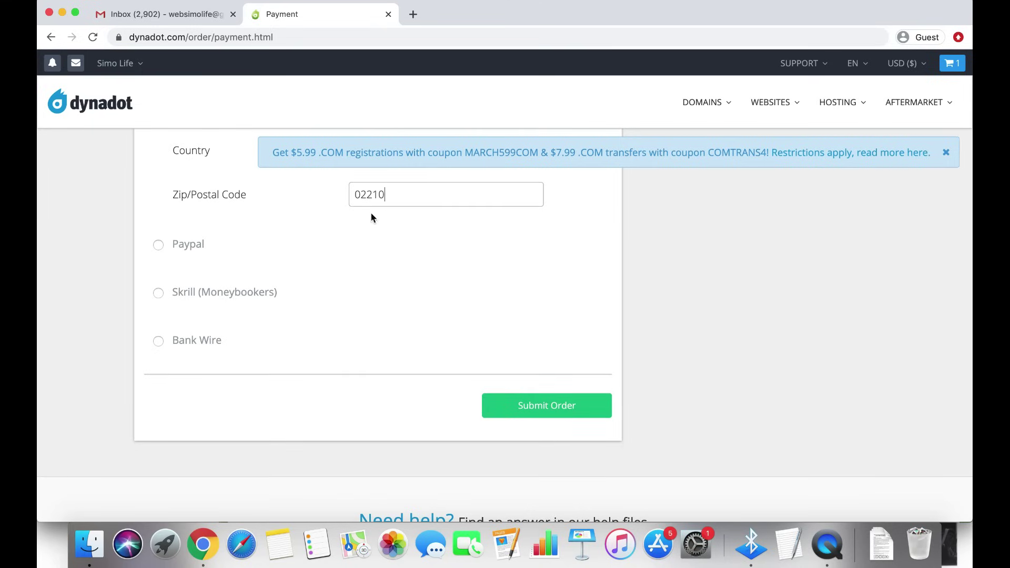
left_click(567, 416)
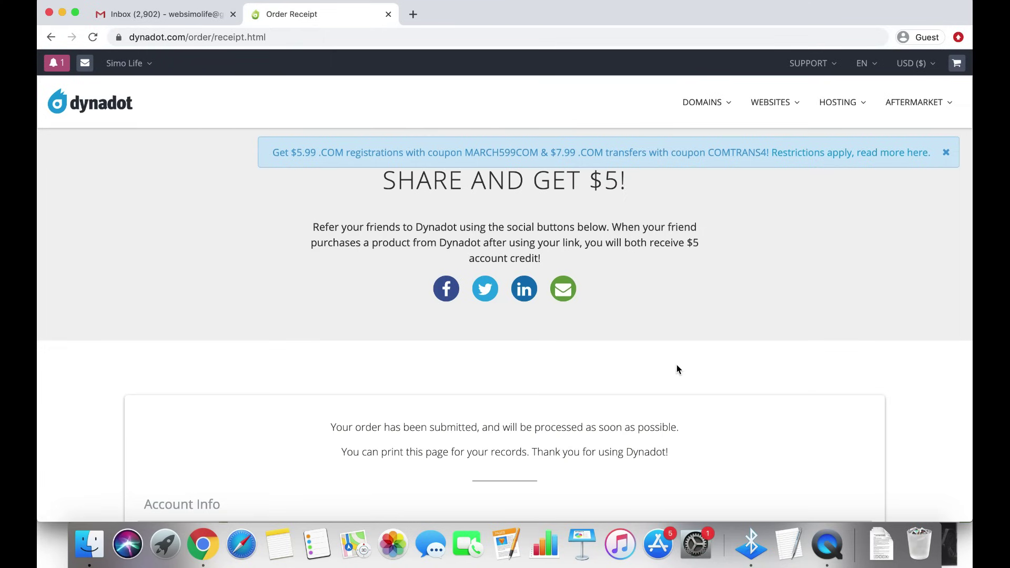
scroll(677, 368, "down", 1)
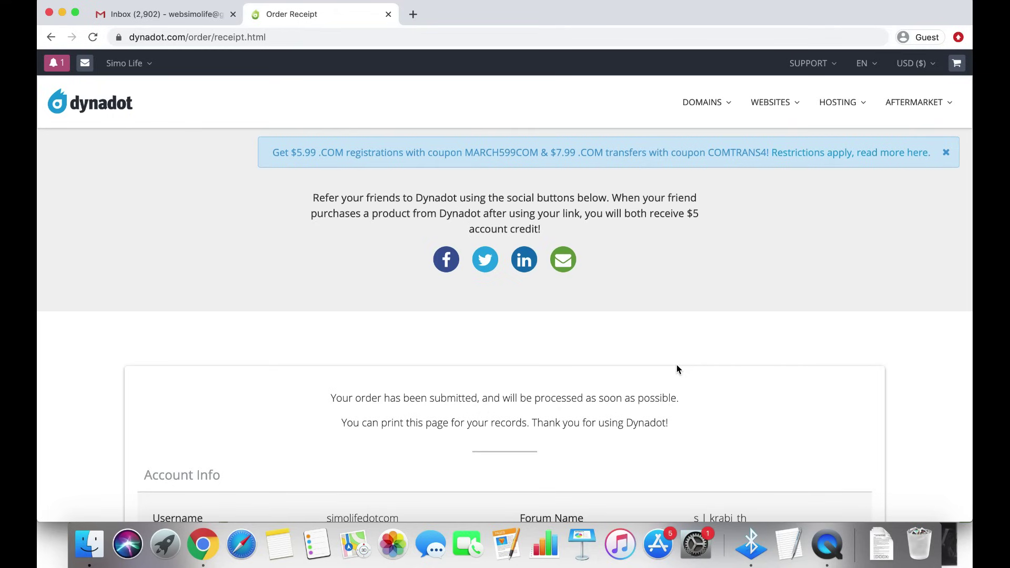
scroll(677, 369, "down", 10)
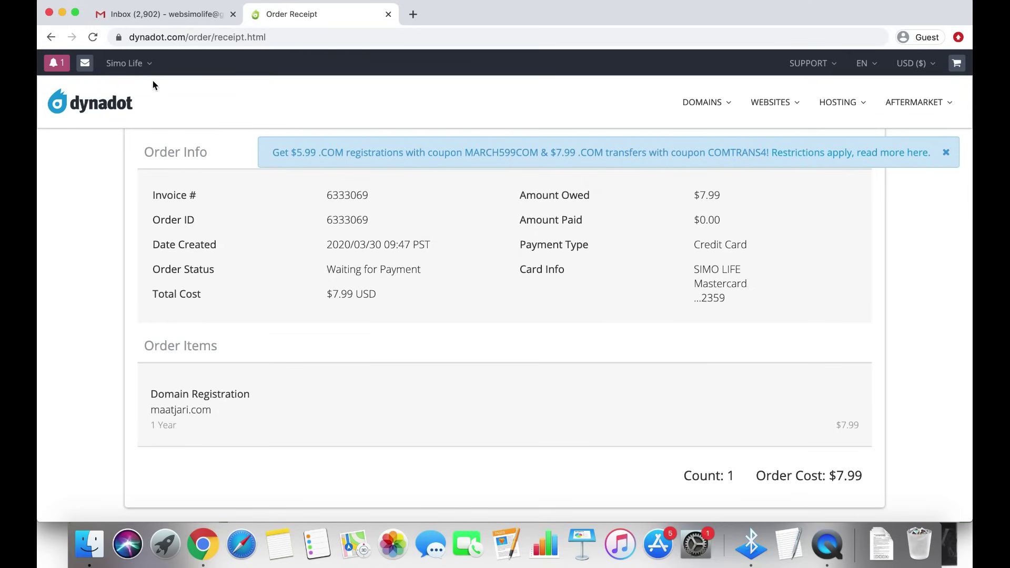
mouse_move(129, 63)
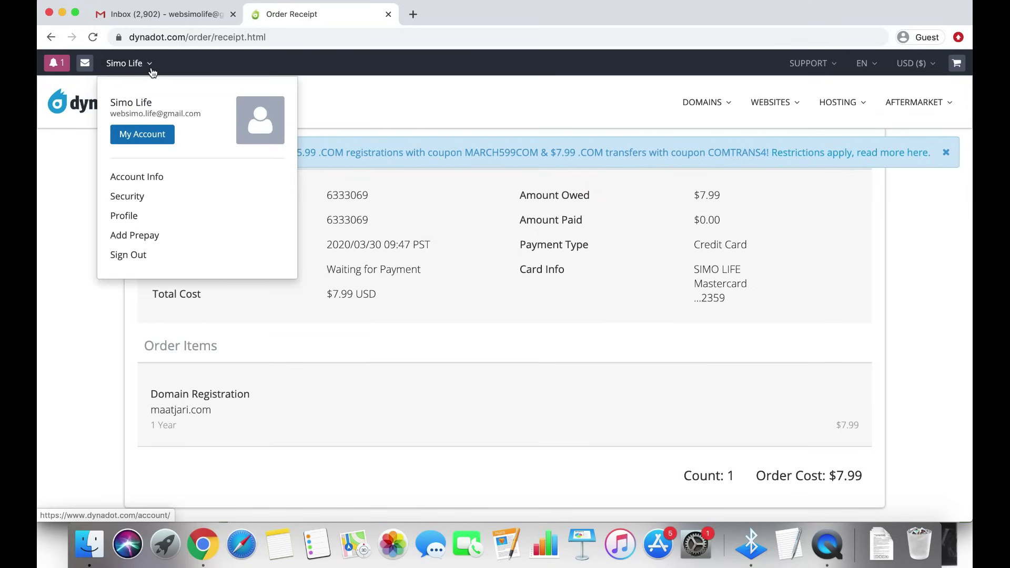
In My Account, set the secret question 'your best friend' and birthday month 1, day 1
left_click(149, 138)
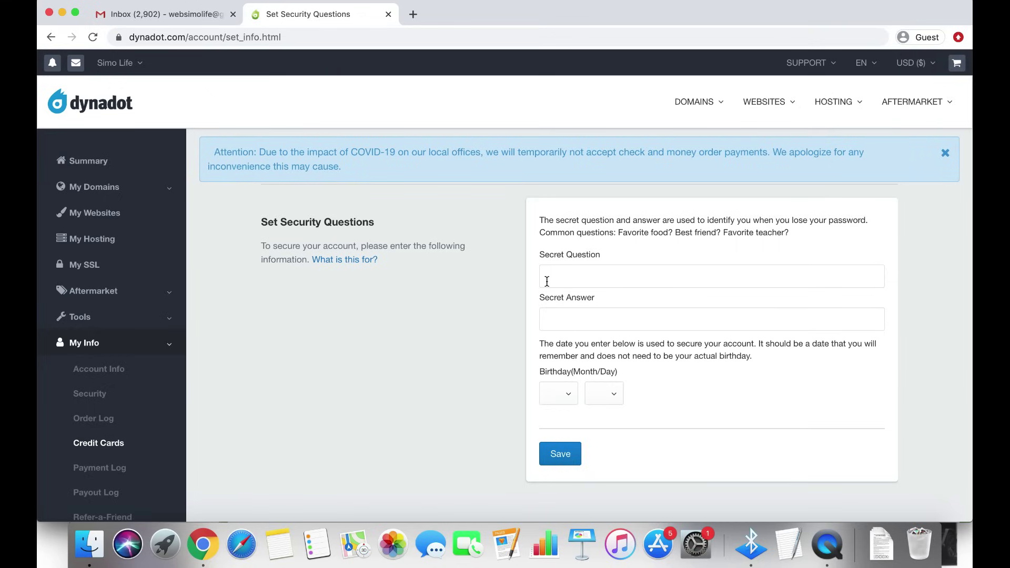
left_click(561, 277)
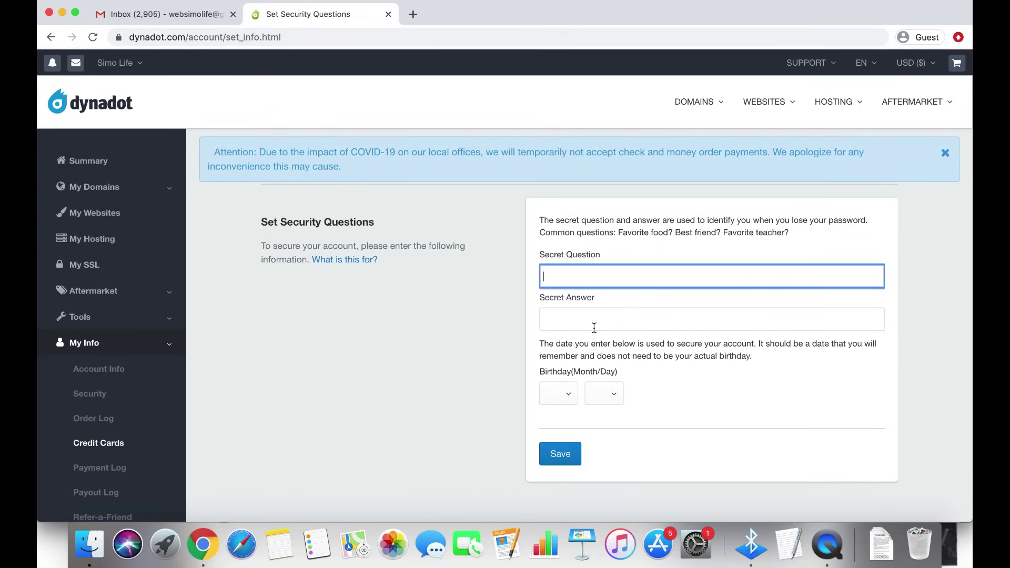
type("your best friend")
left_click(603, 323)
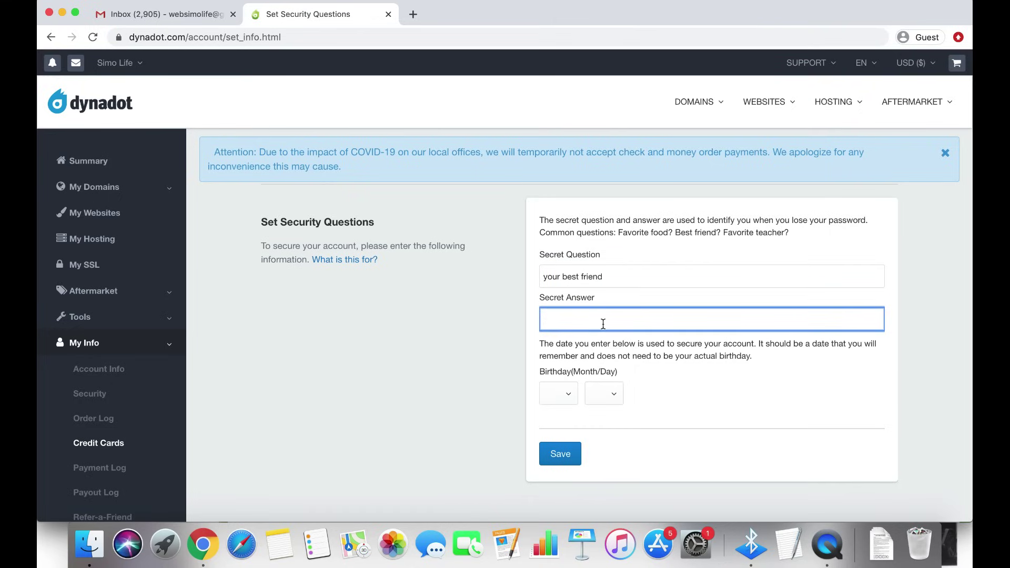
left_click(571, 395)
left_click(549, 404)
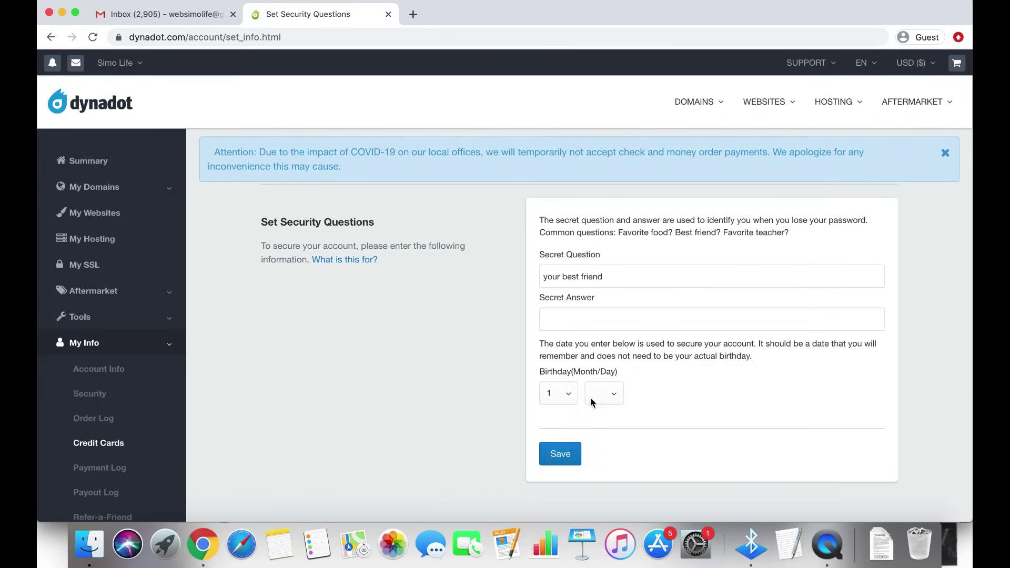
left_click(595, 396)
scroll(596, 417, "down", 5)
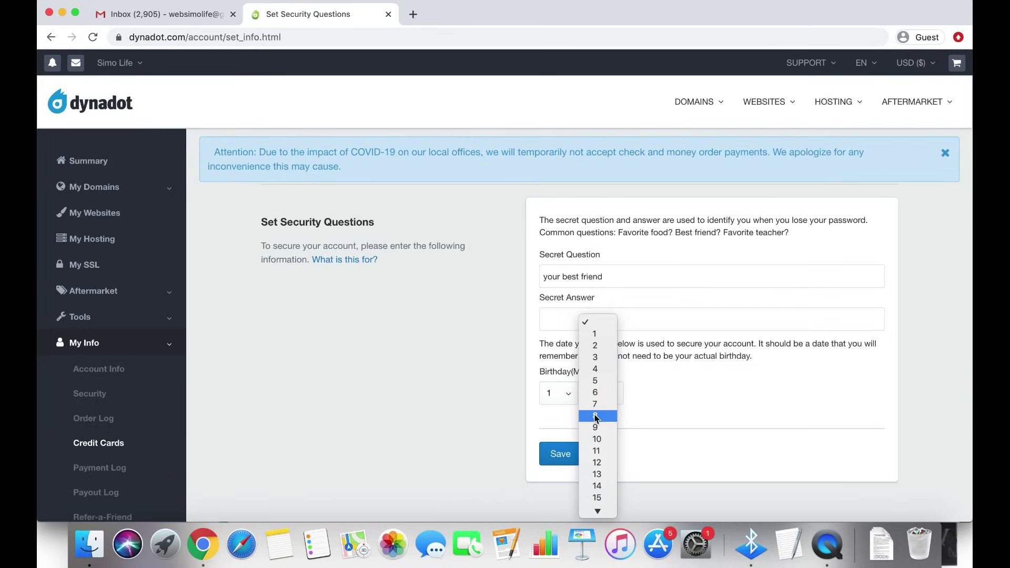
left_click(597, 326)
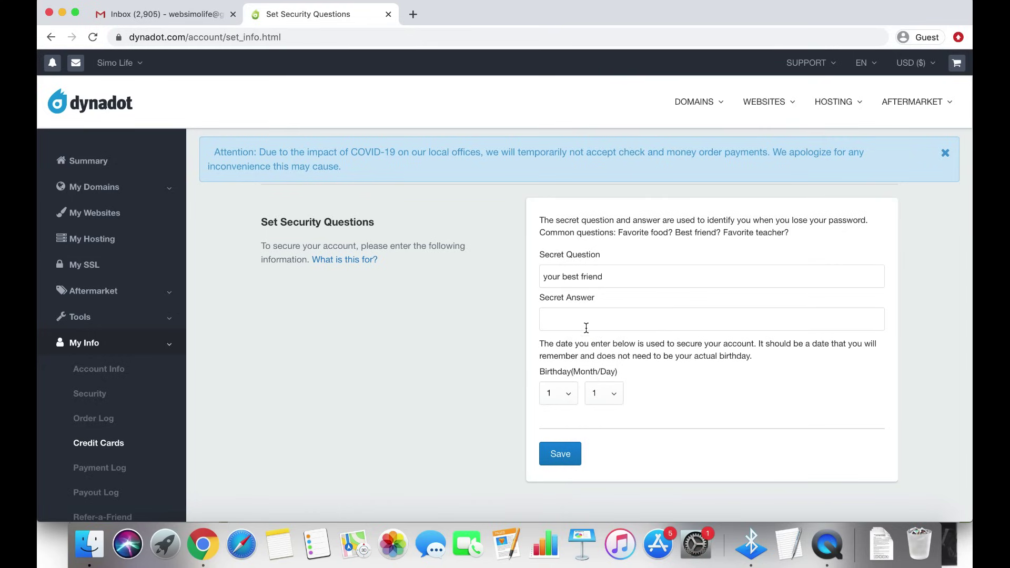
left_click(605, 322)
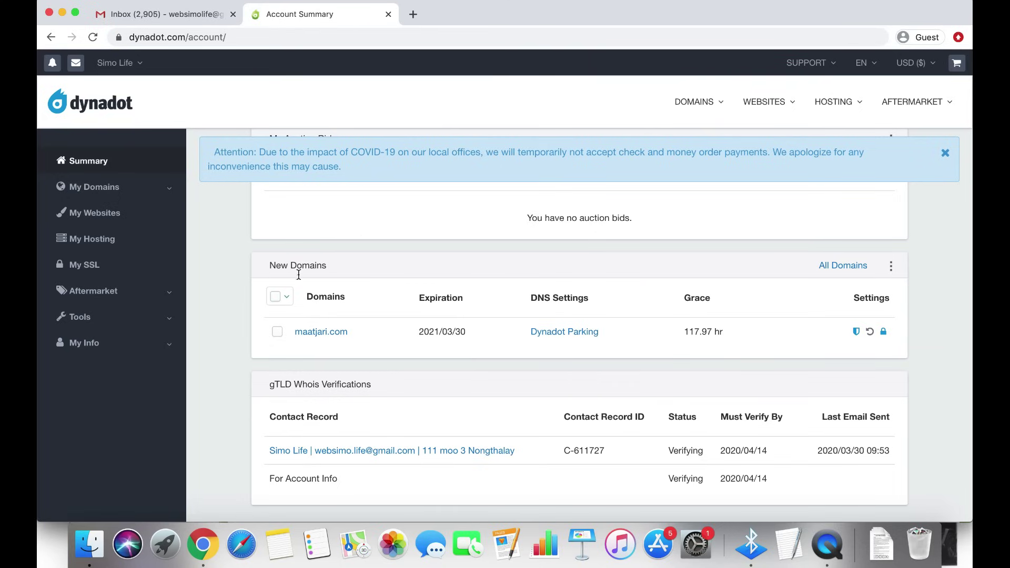
left_click(446, 334)
triple_click(446, 334)
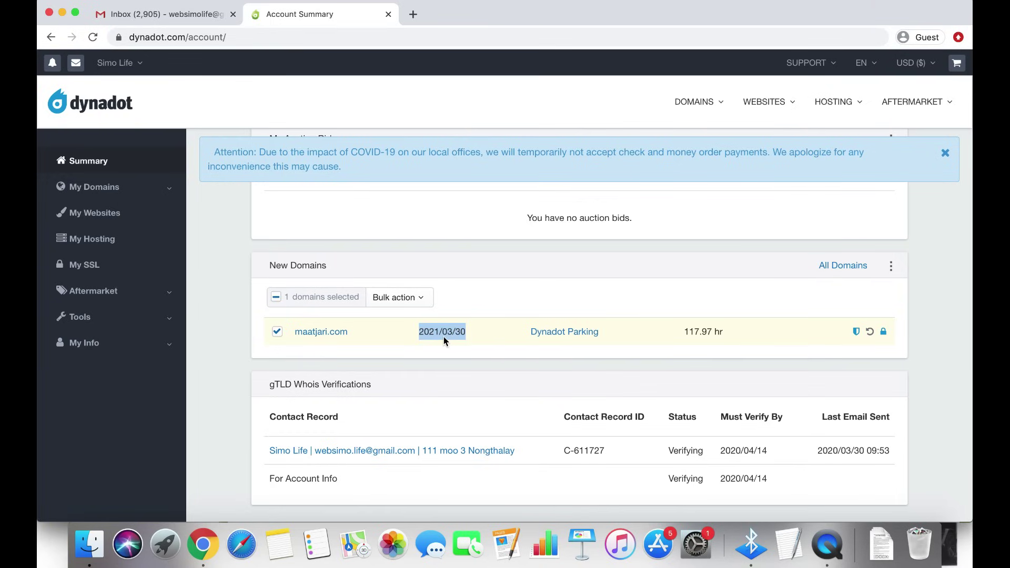
left_click(277, 331)
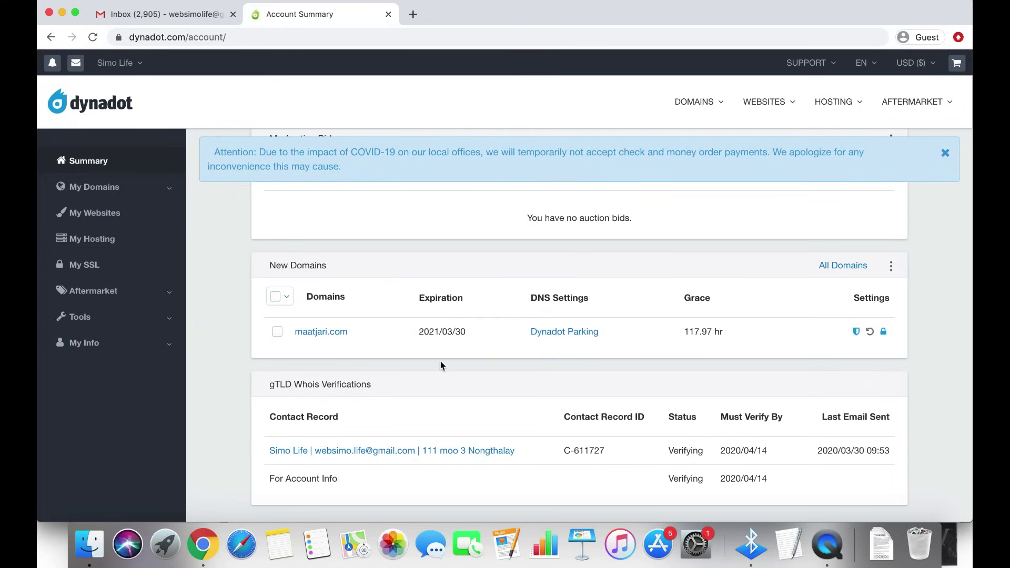
scroll(931, 368, "down", 1)
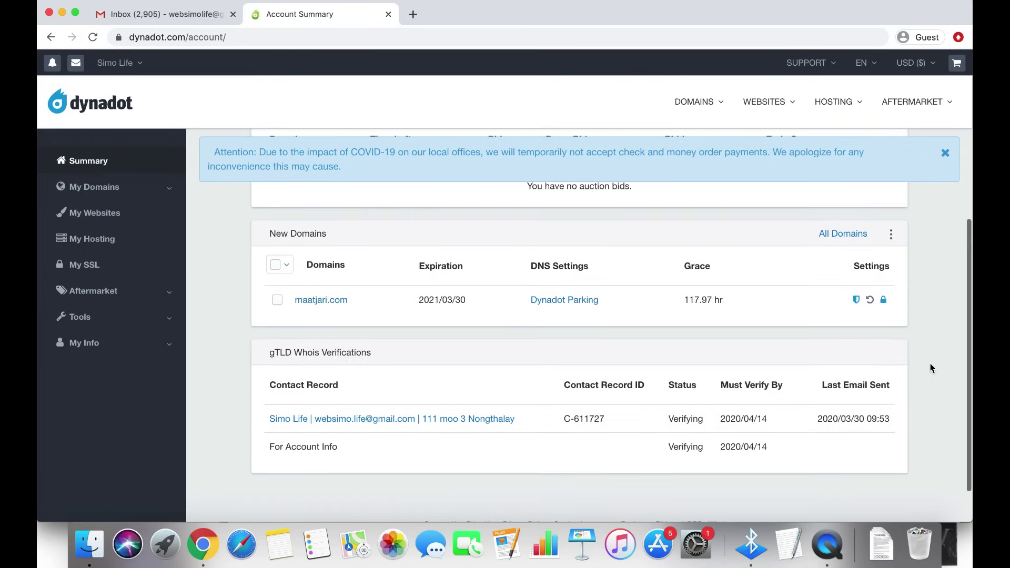
scroll(932, 369, "up", 1)
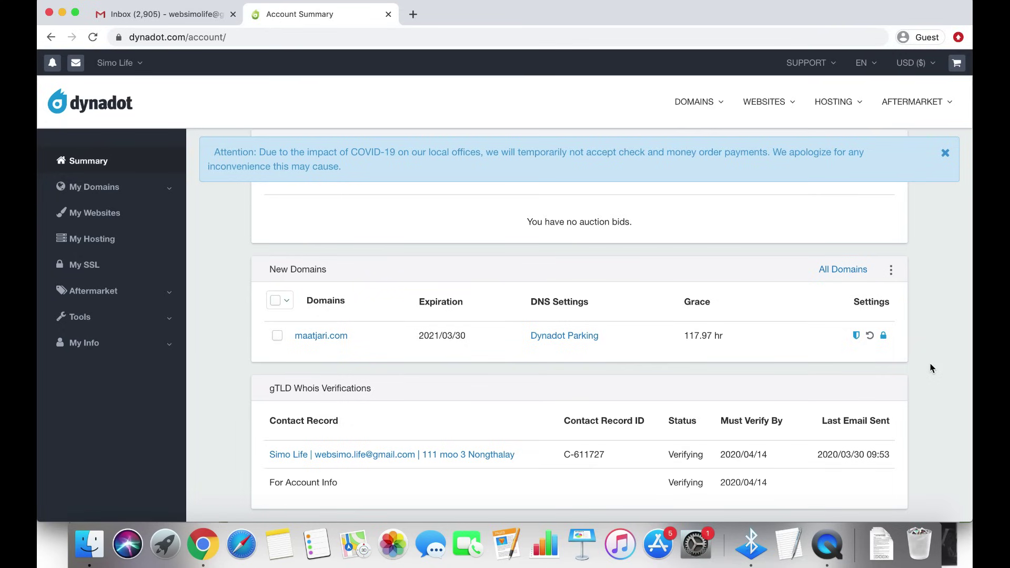
scroll(931, 368, "up", 1)
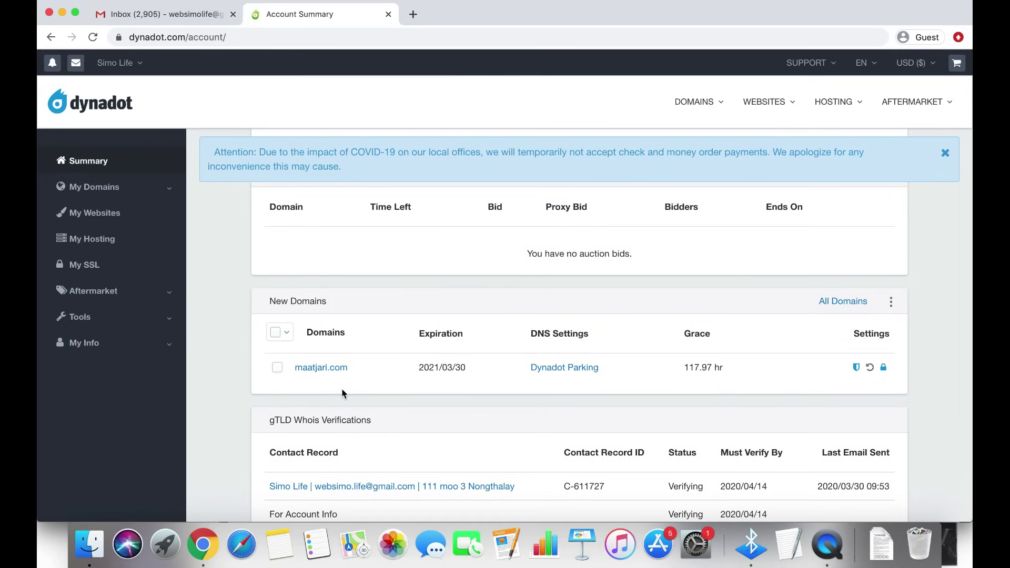
Load youcan.shop in a new tab, dismiss the translation offer, and start creating a store
key("super+t")
type("youcan.s")
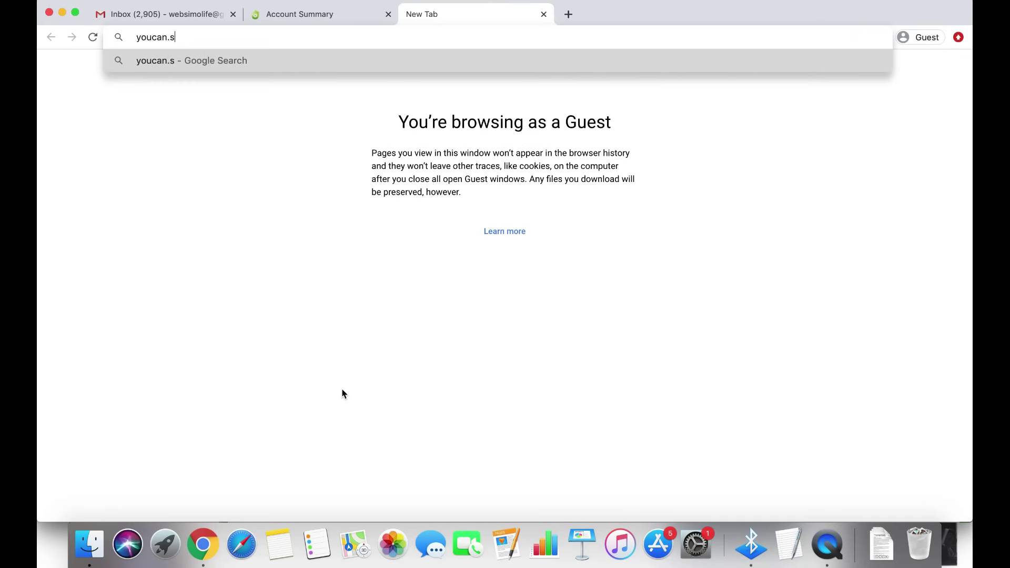
type("hoip")
key("BackSpace")
key("BackSpace")
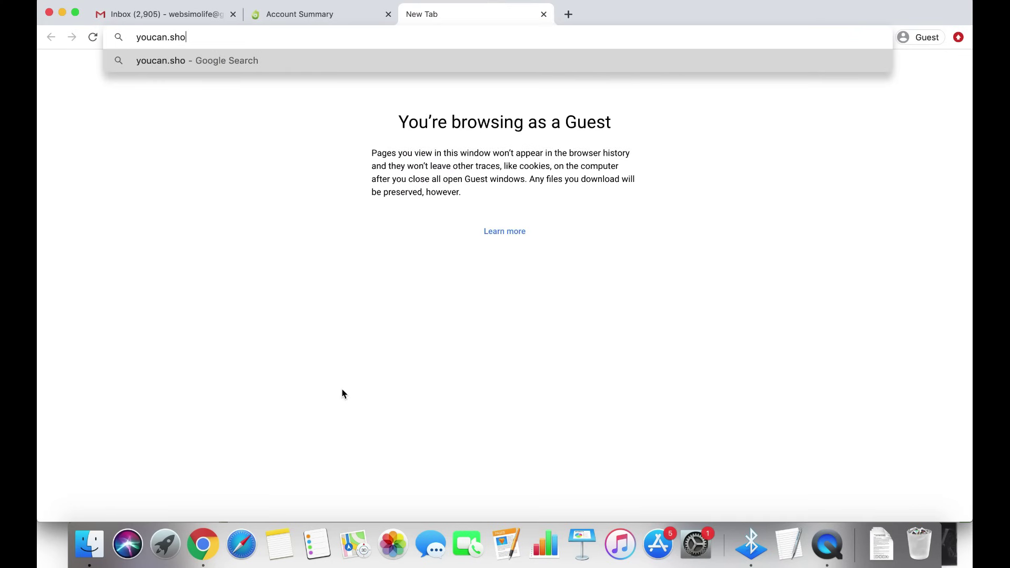
type("p")
key("Return")
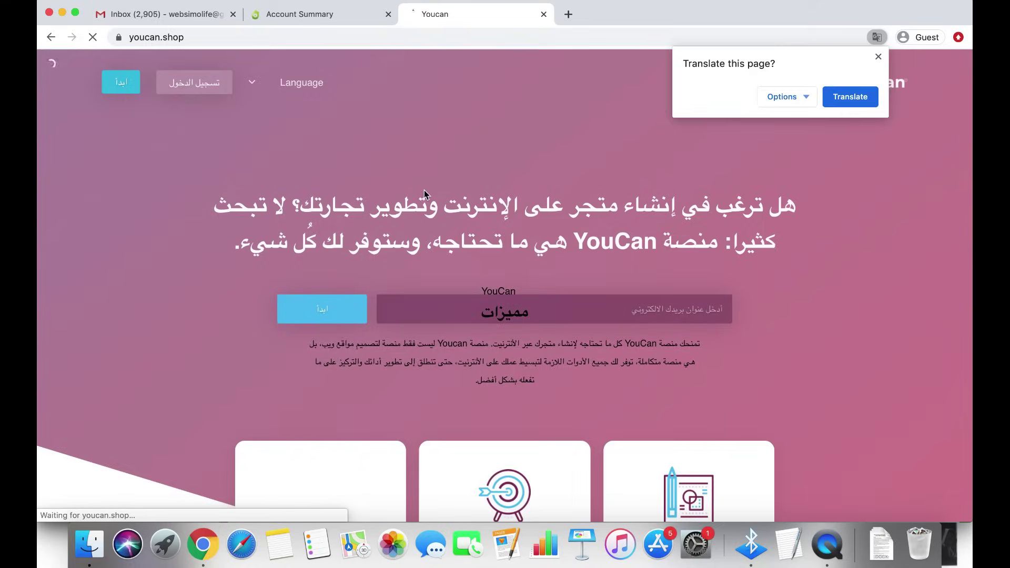
left_click(878, 56)
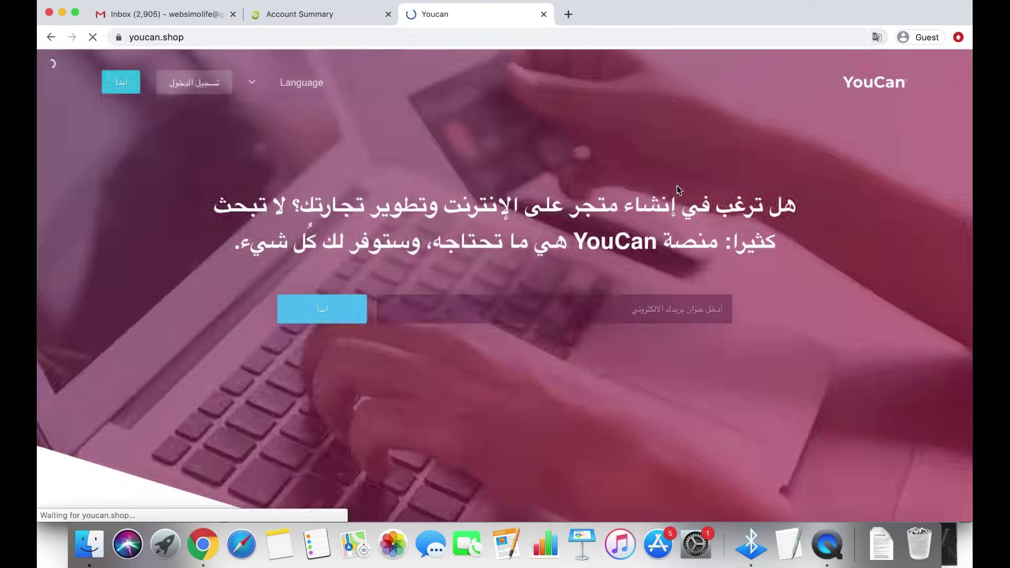
scroll(679, 191, "down", 10)
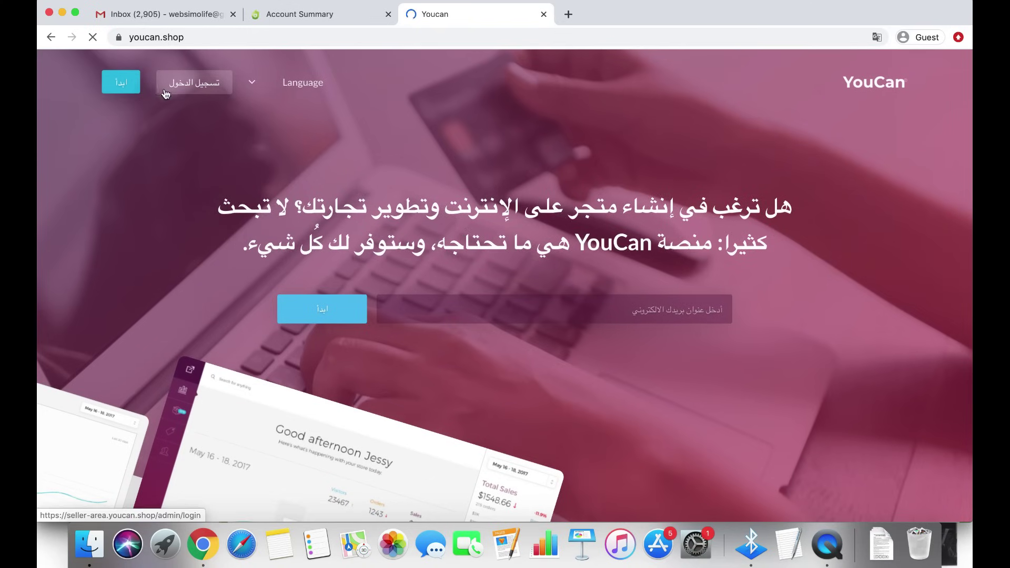
left_click(123, 90)
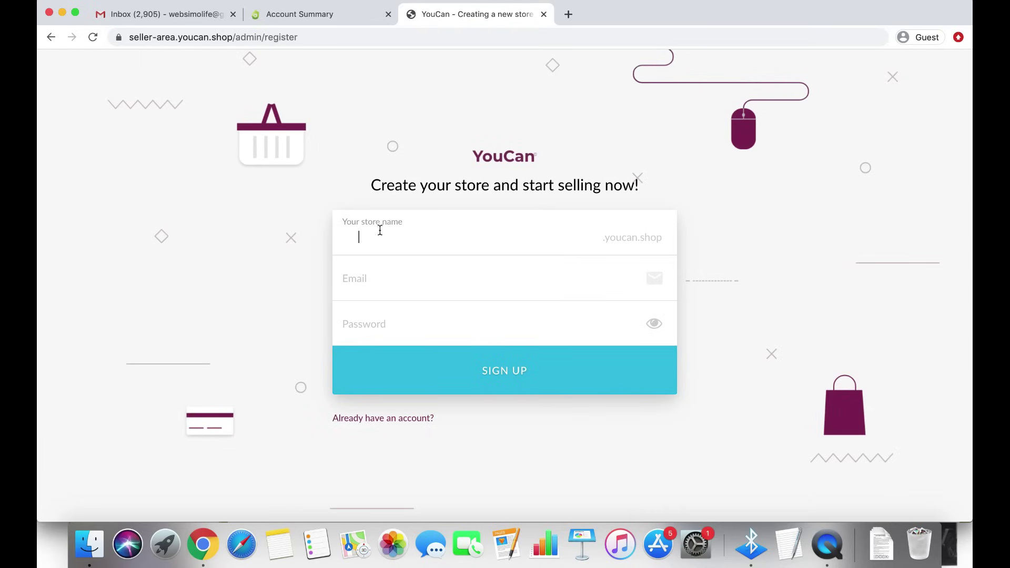
Enter 'gomatjari' as the store name
left_click(419, 235)
type("gomatjari")
key("BackSpace")
key("BackSpace")
key("BackSpace")
key("BackSpace")
key("BackSpace")
key("BackSpace")
key("BackSpace")
key("BackSpace")
key("BackSpace")
type("matjar")
double_click(386, 232)
key("BackSpace")
type("gomatjari")
Fill in the account e-mail and password and submit the sign-up
left_click(363, 285)
left_click(362, 290)
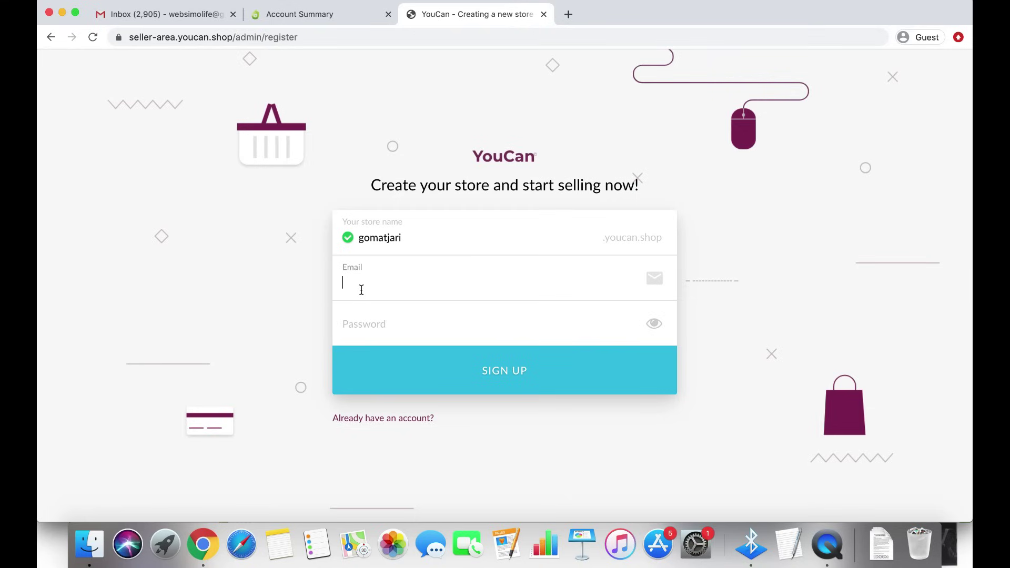
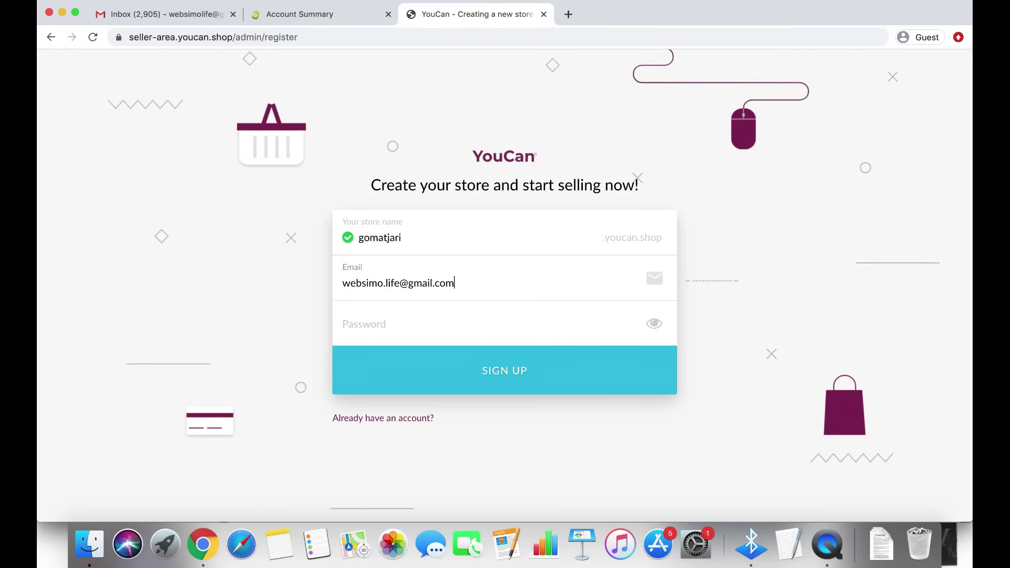
left_click(379, 320)
type("a•••••••")
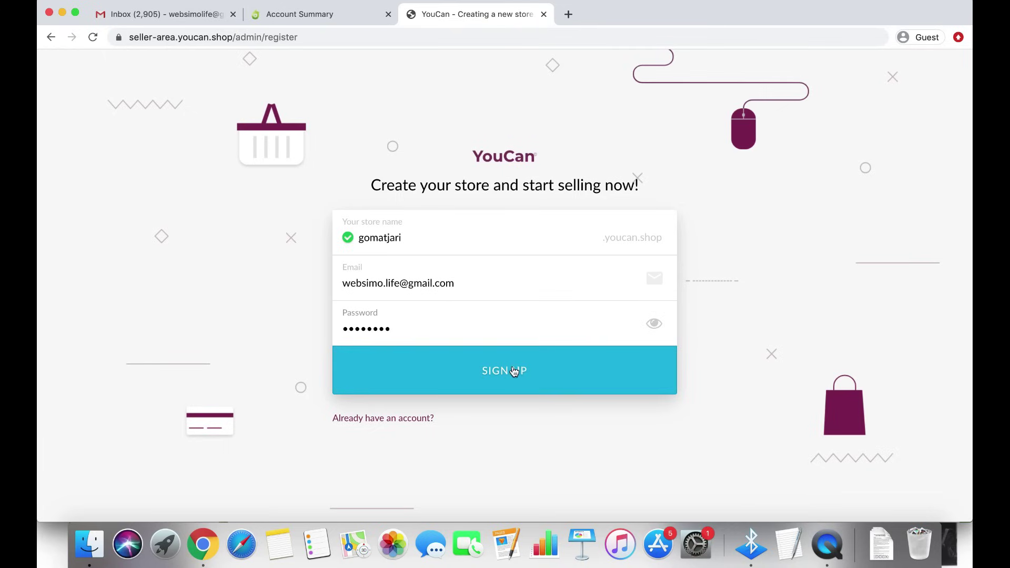
left_click(545, 379)
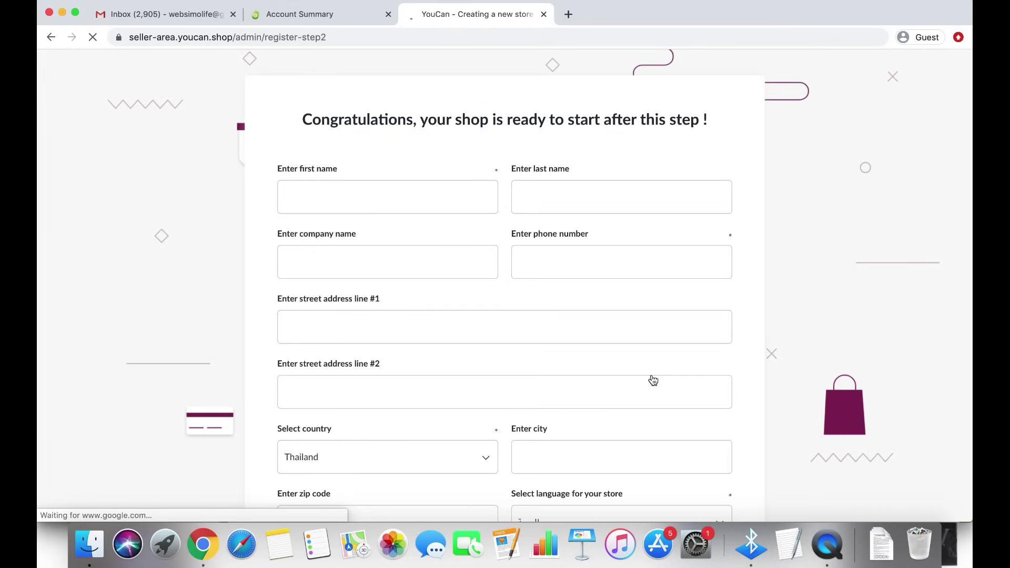
Fill in the owner's first name, last name and company name
left_click(415, 190)
type("Simo")
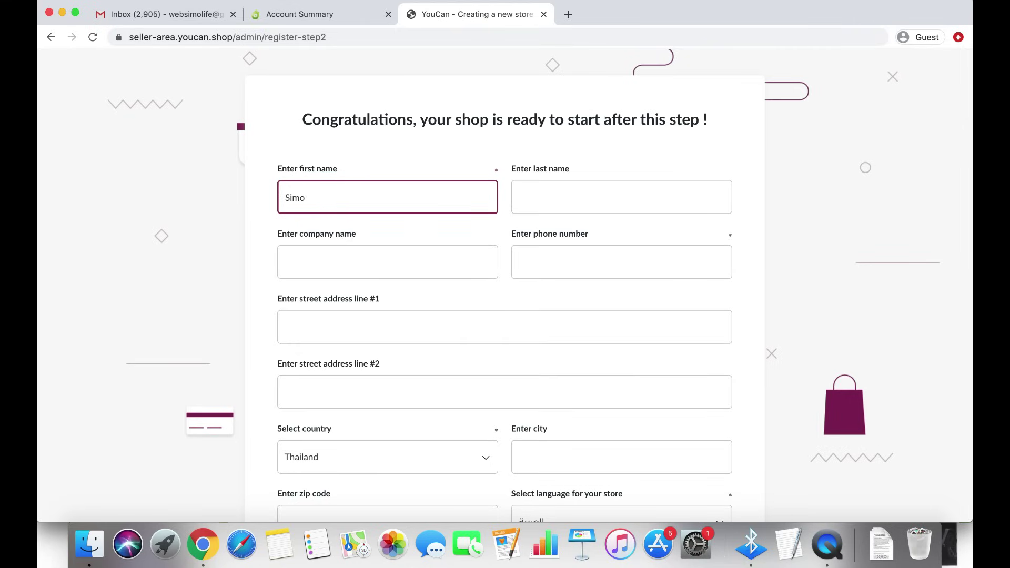
key("Tab")
type("Life")
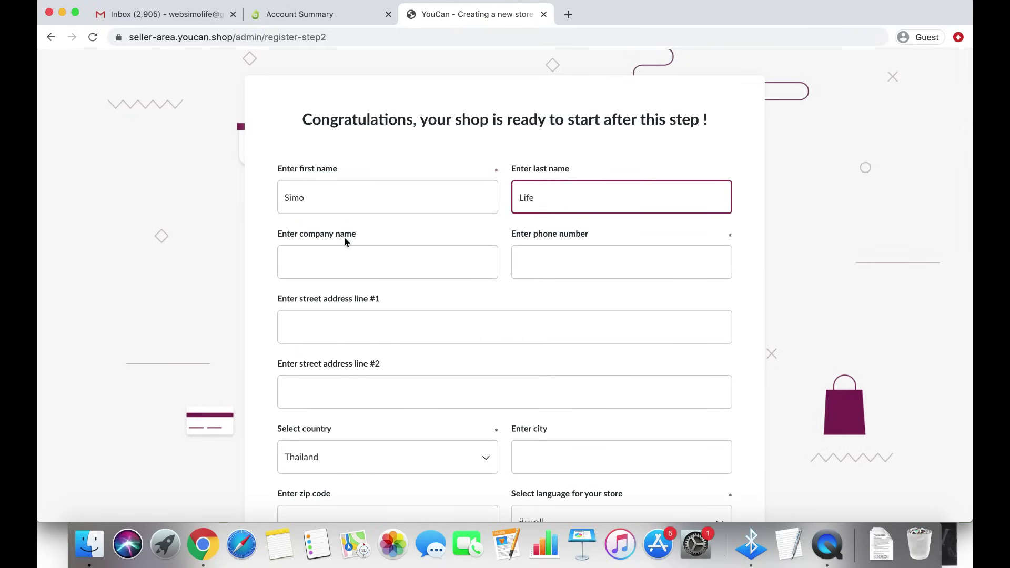
left_click(345, 256)
type("Sim")
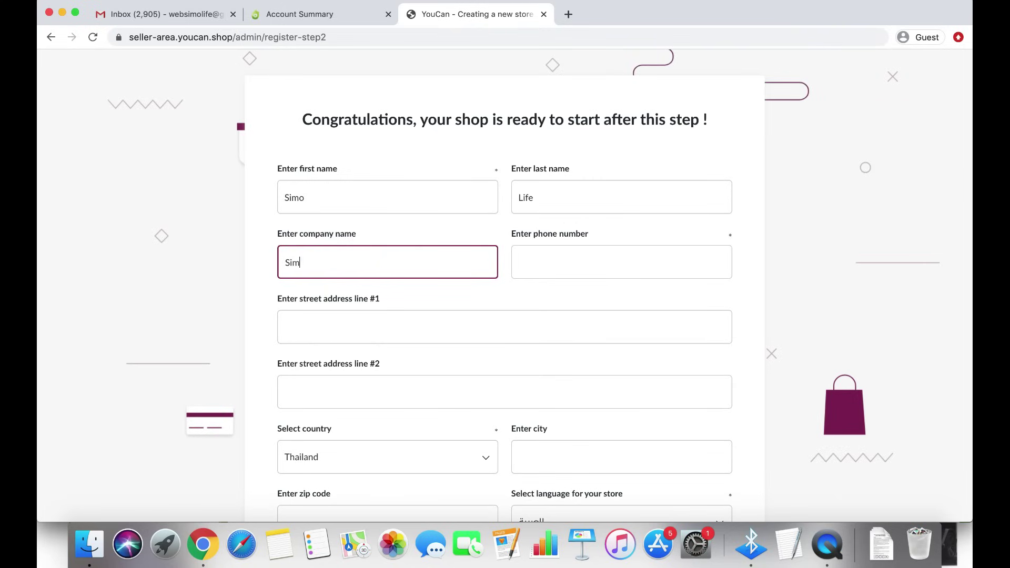
type("o Life EST")
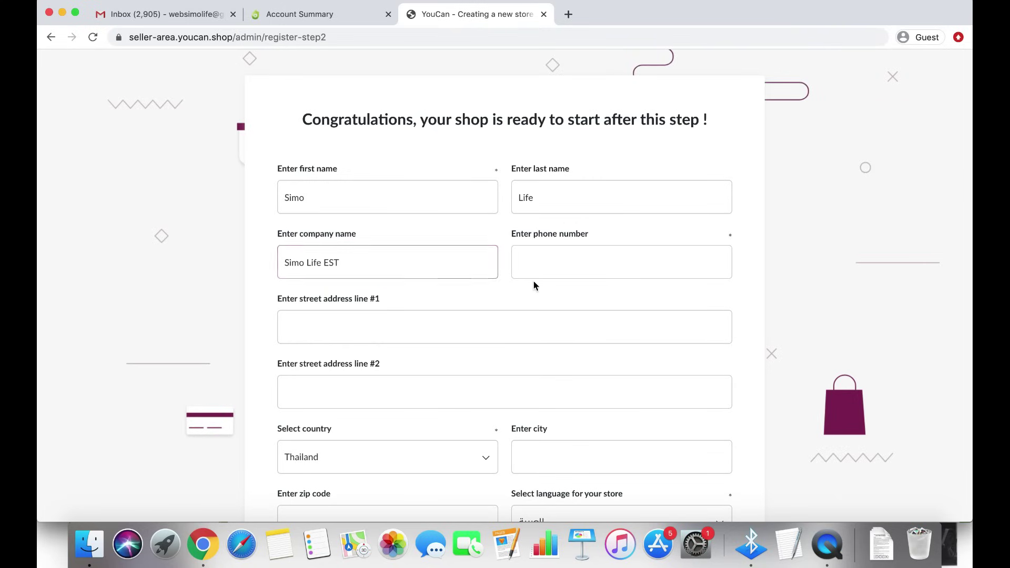
Enter the street address and choose Morocco as the country
left_click(545, 271)
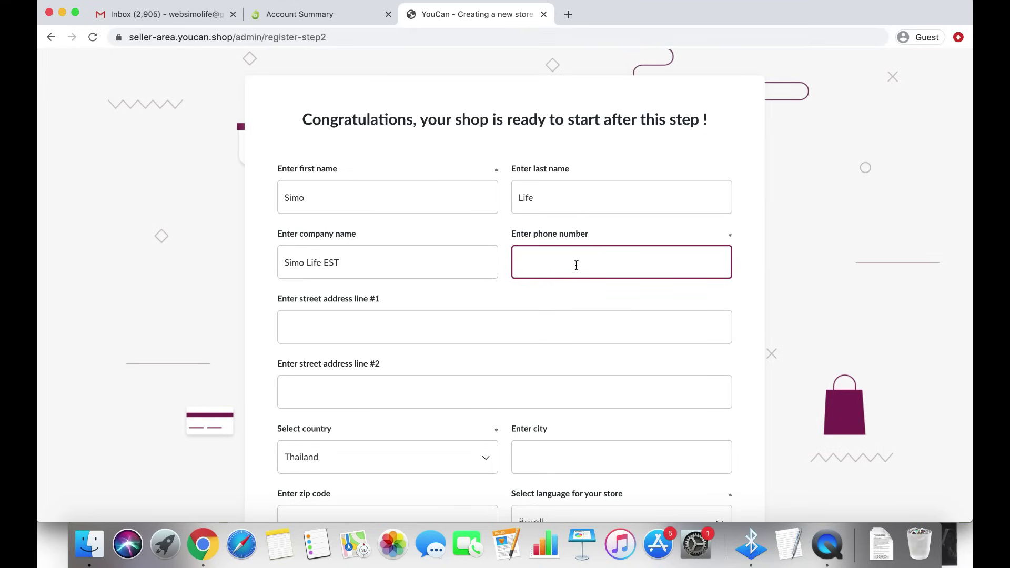
key("Tab")
scroll(264, 334, "down", 5)
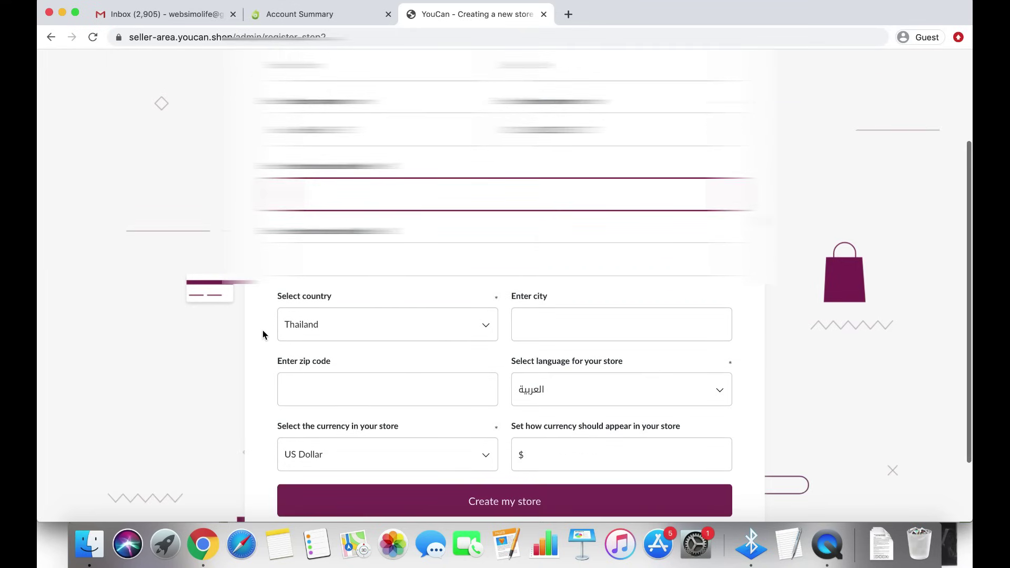
type("Bangkok")
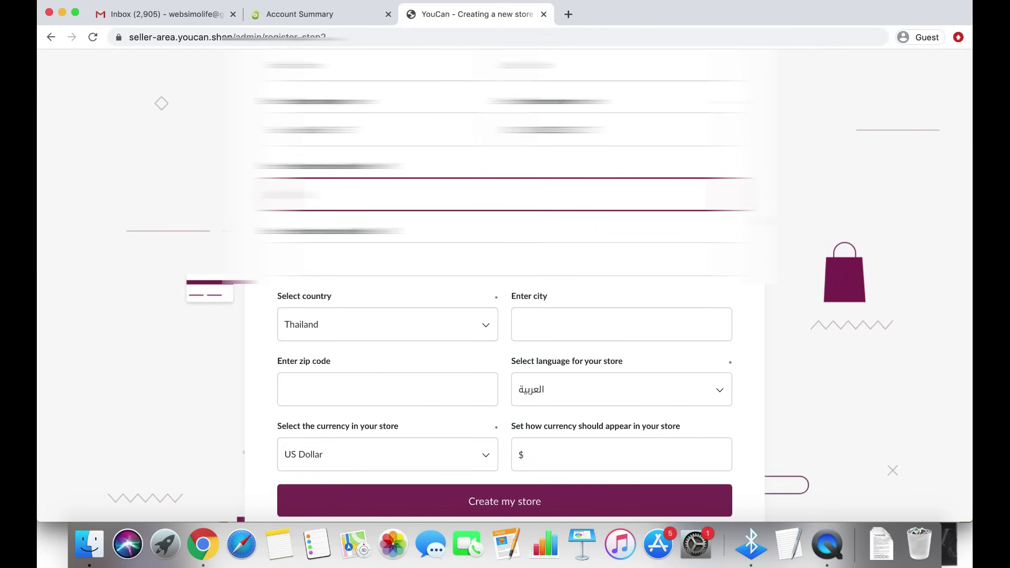
scroll(505, 337, "down", 3)
left_click(395, 243)
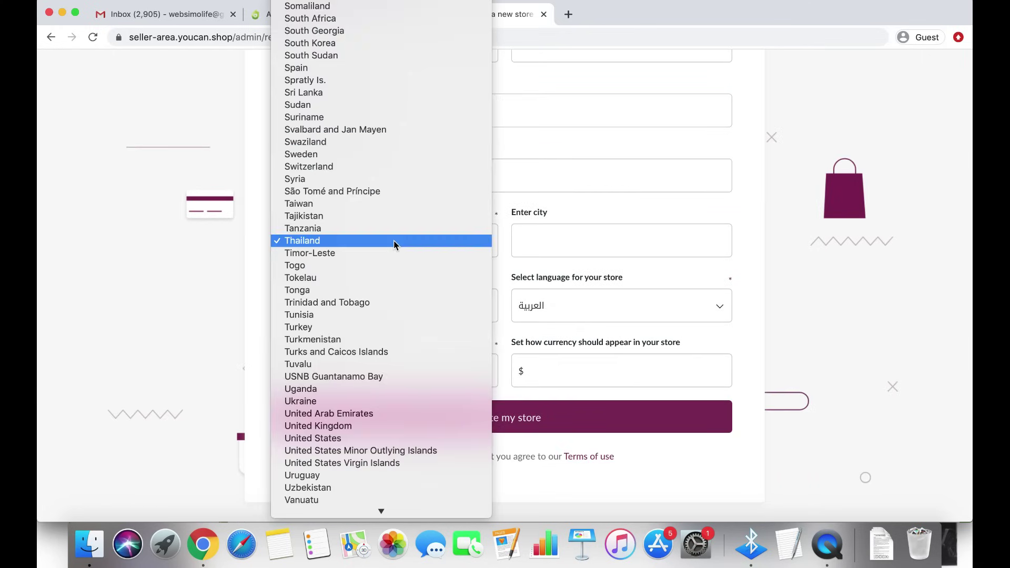
type("mor")
key("Return")
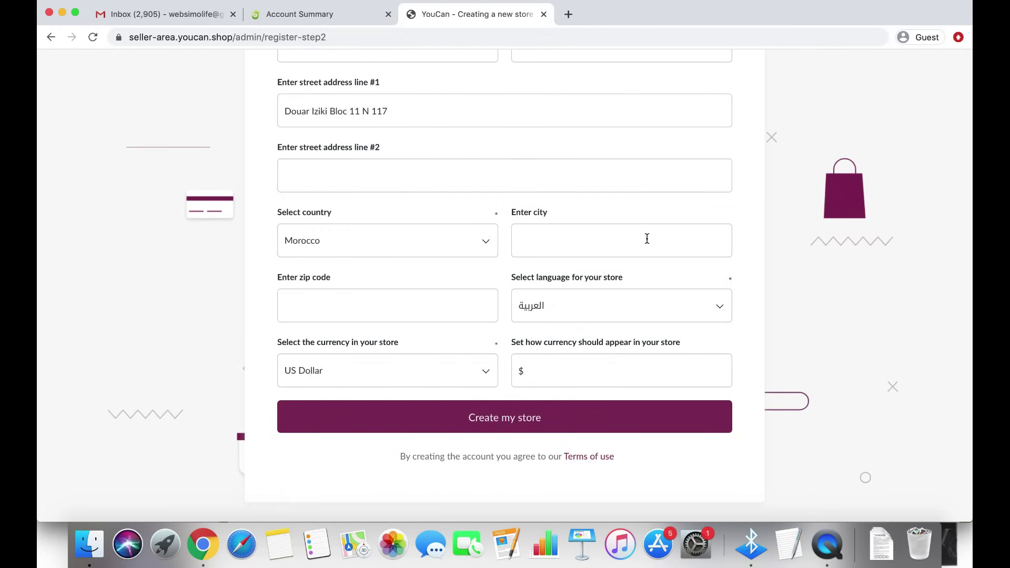
Enter Marrakech as the city
left_click(647, 238)
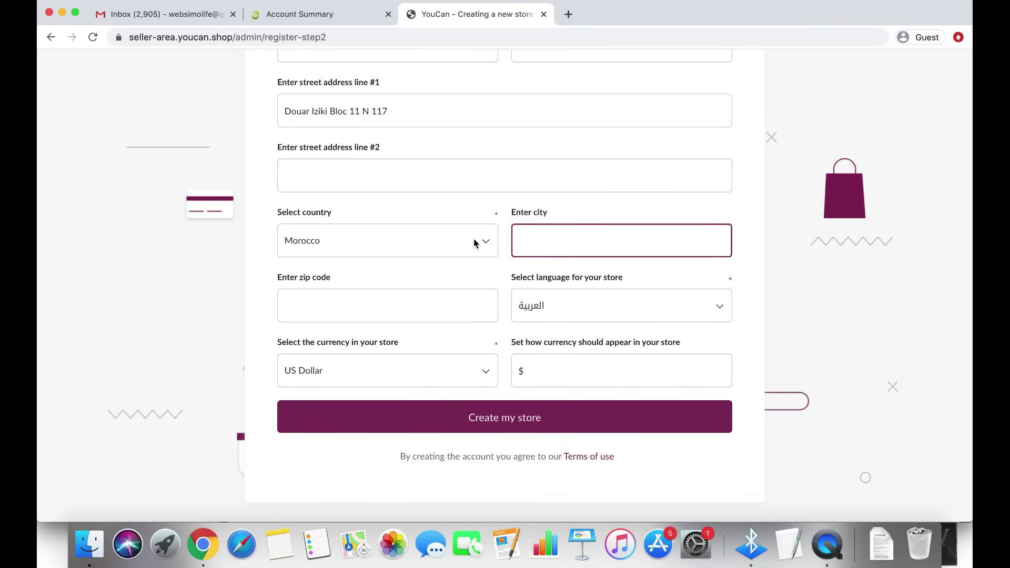
left_click(506, 239)
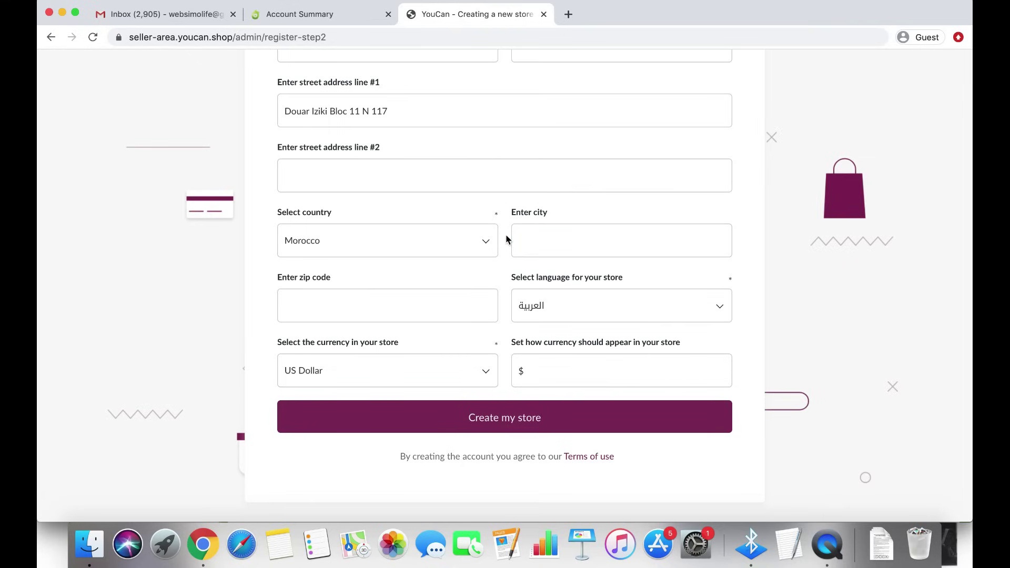
left_click(562, 238)
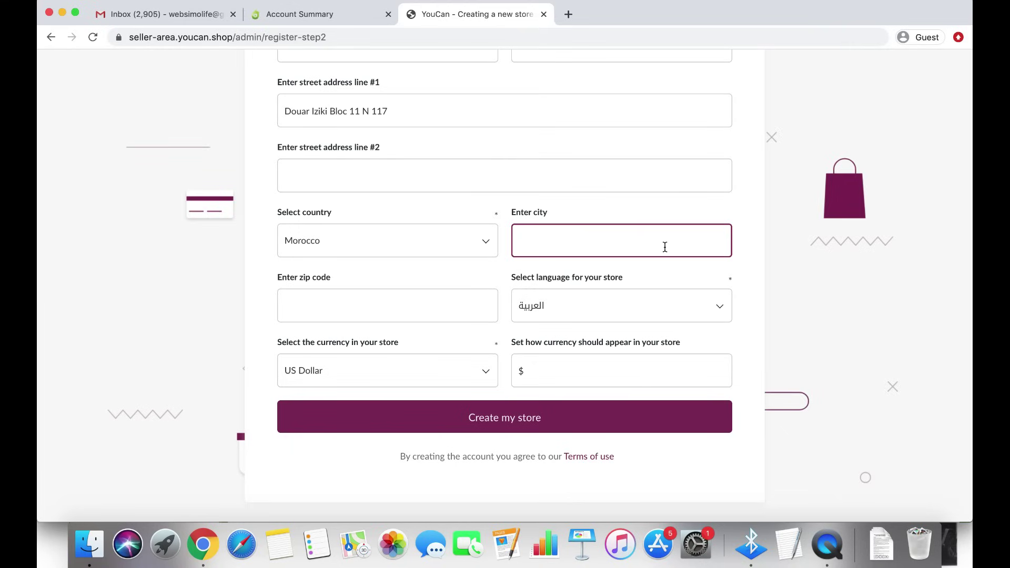
type("Marrakech")
left_click(389, 298)
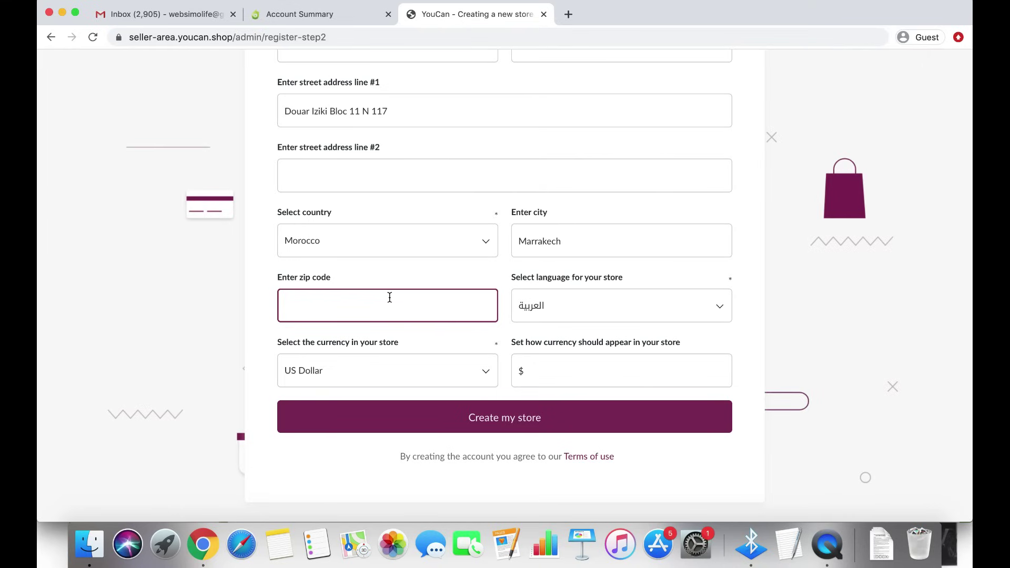
Enter zip code 40000, keep Arabic as store language, and choose Moroccan Dirham currency
type("40000")
left_click(622, 308)
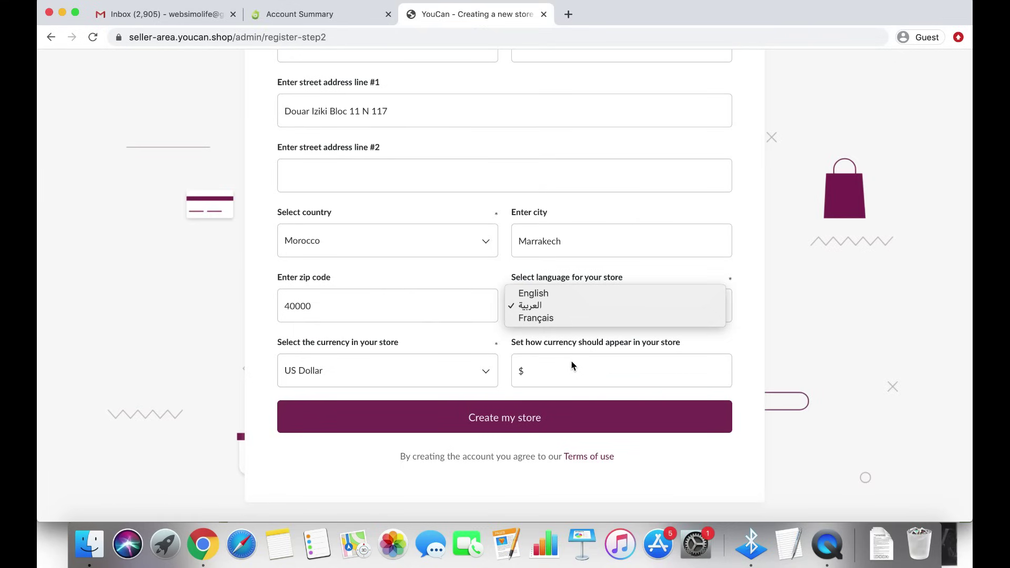
left_click(551, 304)
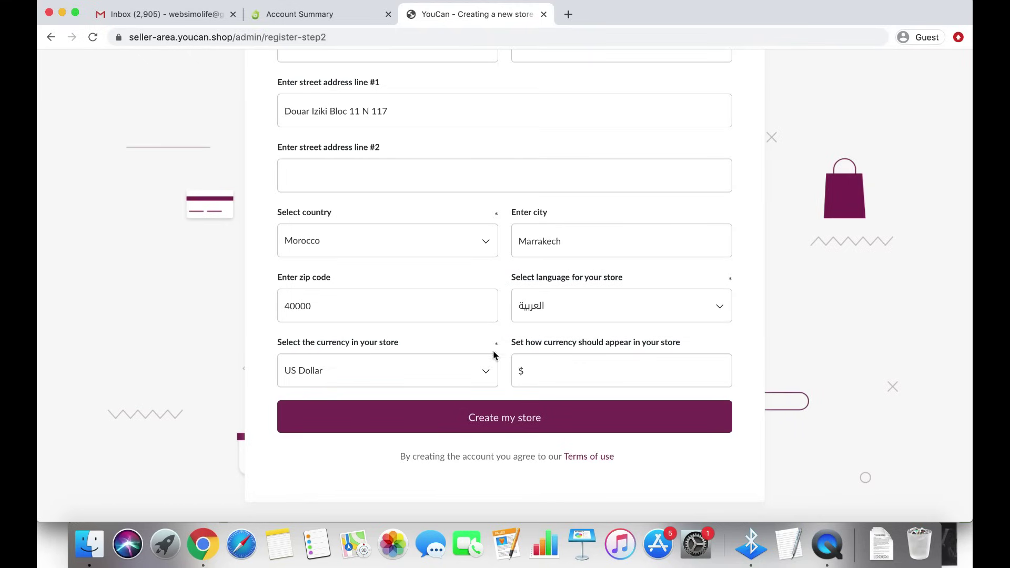
left_click(479, 376)
type("mor")
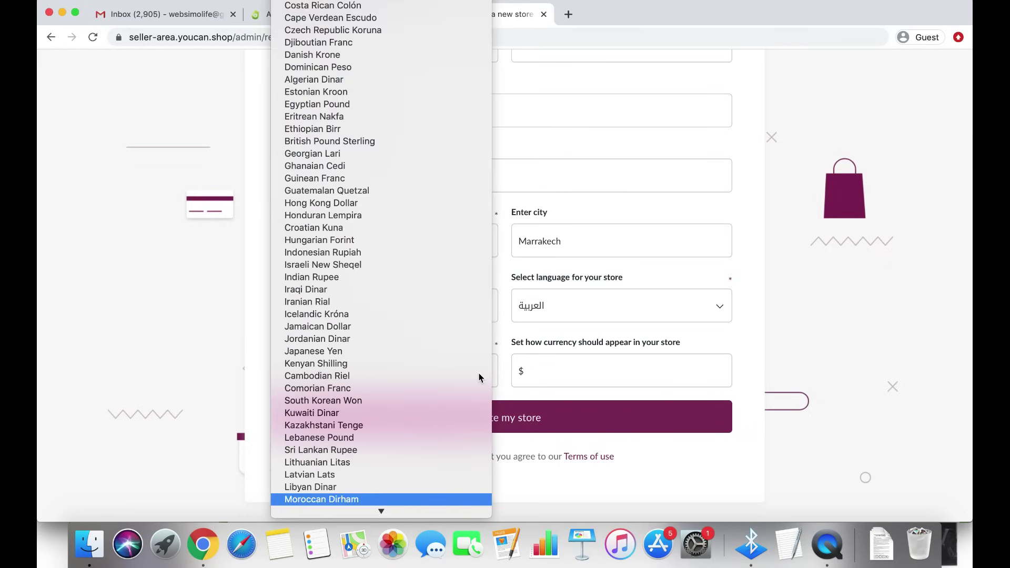
key("Return")
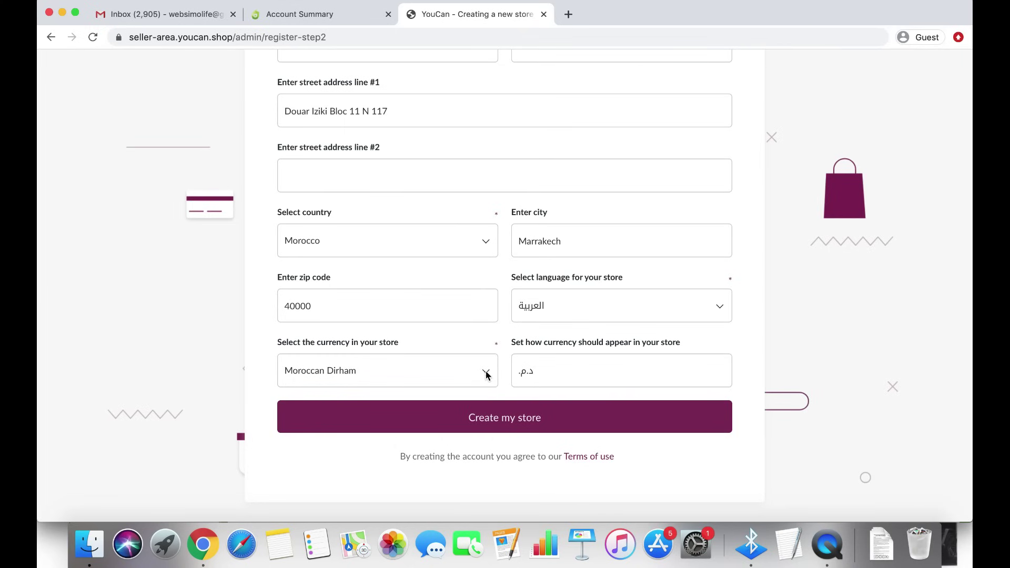
Try Egyptian Pound, Algerian Dinar, Turkish Lira and Tunisian Dinar, then revert to Moroccan Dirham
left_click(482, 373)
type("eg")
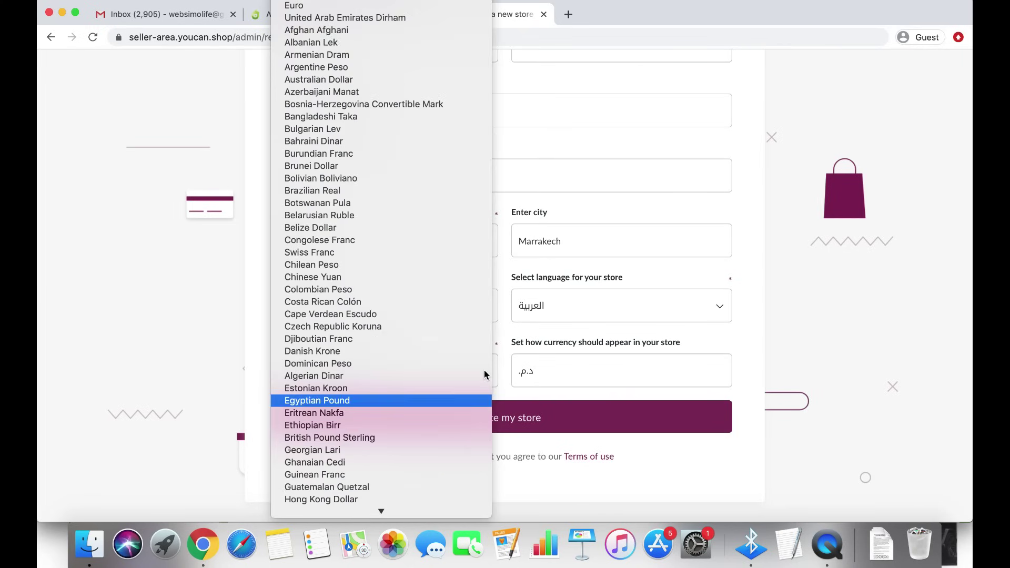
key("Return")
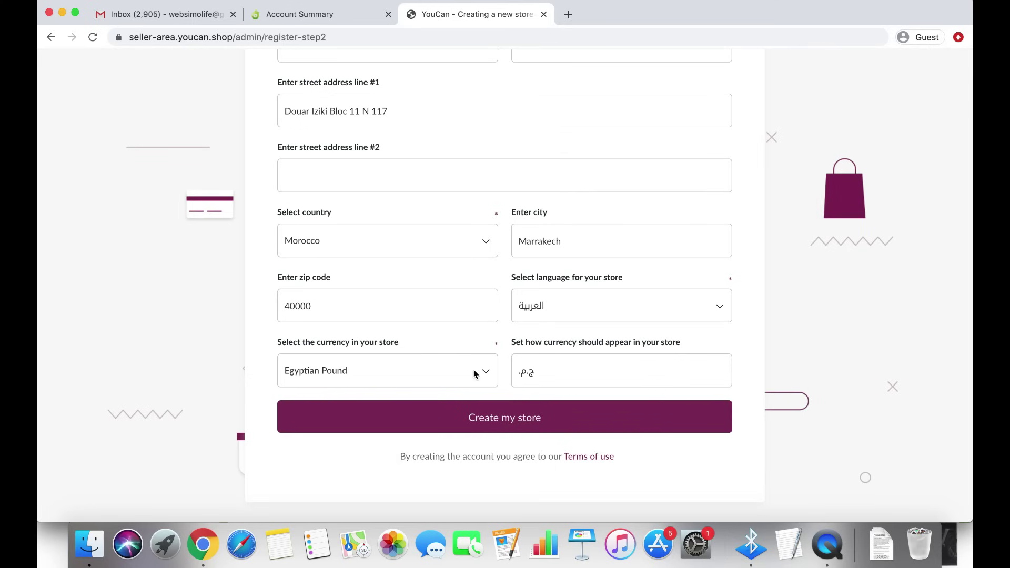
left_click(467, 379)
type("alg")
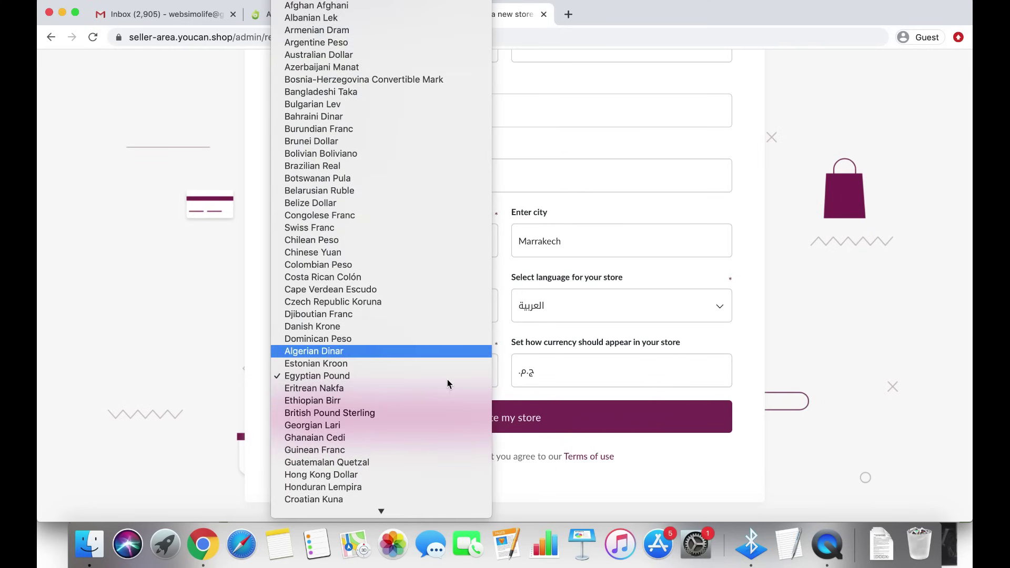
key("Return")
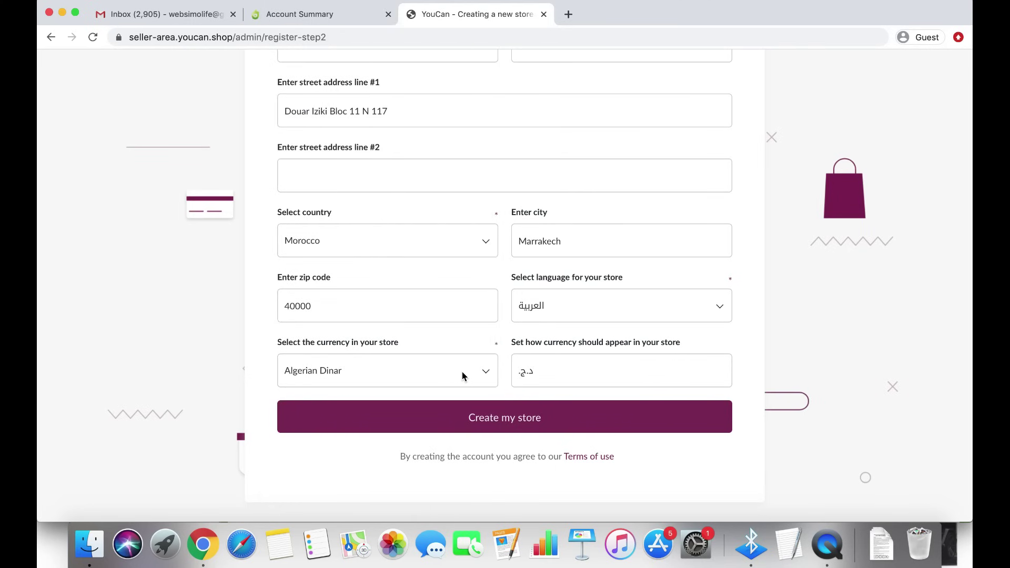
left_click(462, 371)
type("tur")
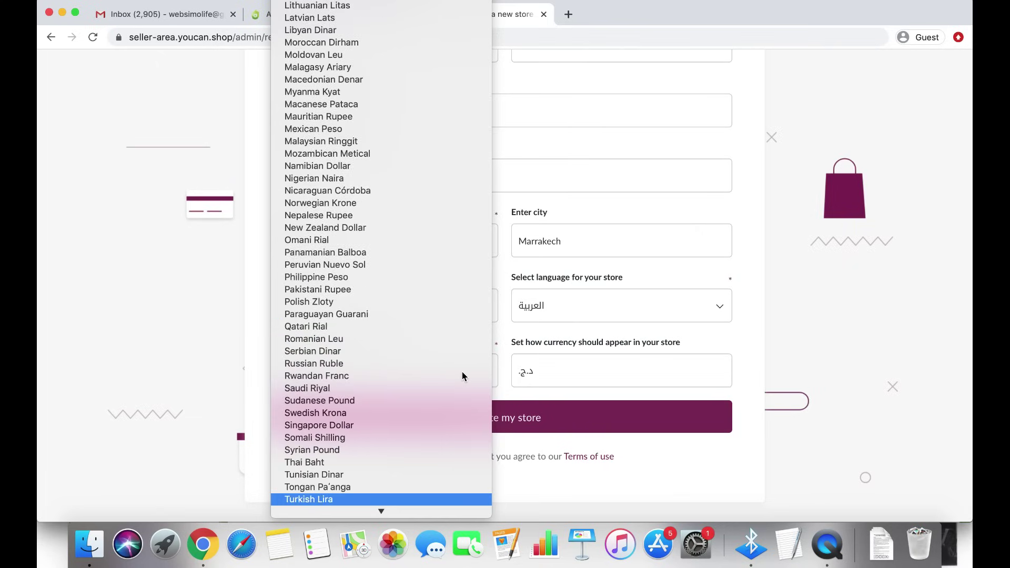
key("Return")
left_click(449, 373)
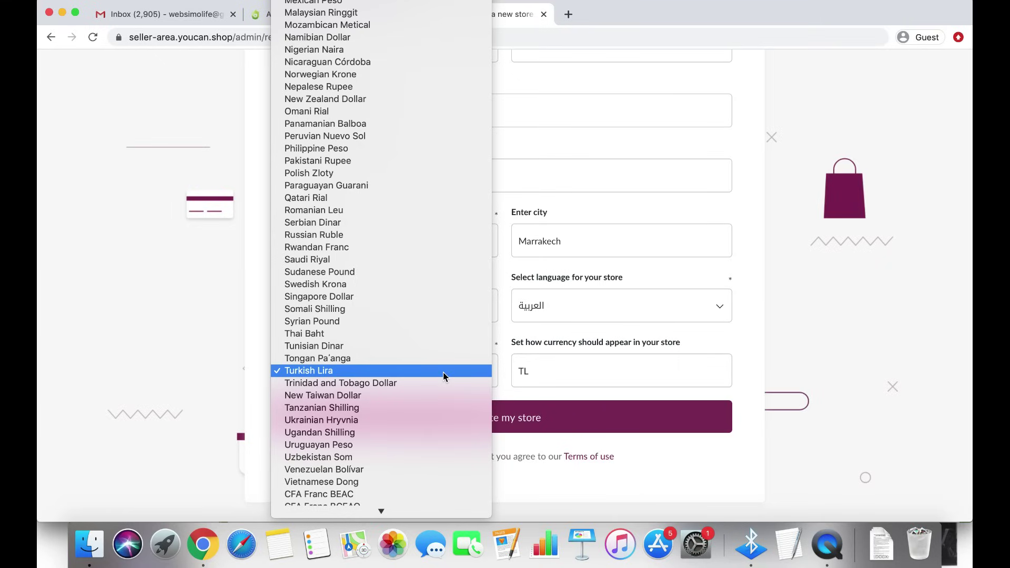
left_click(362, 346)
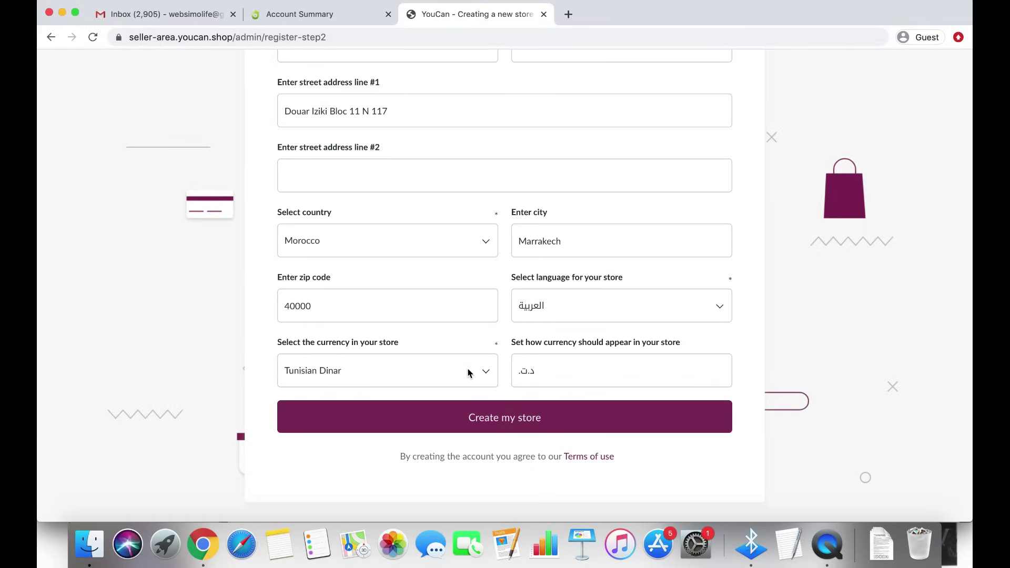
left_click(470, 372)
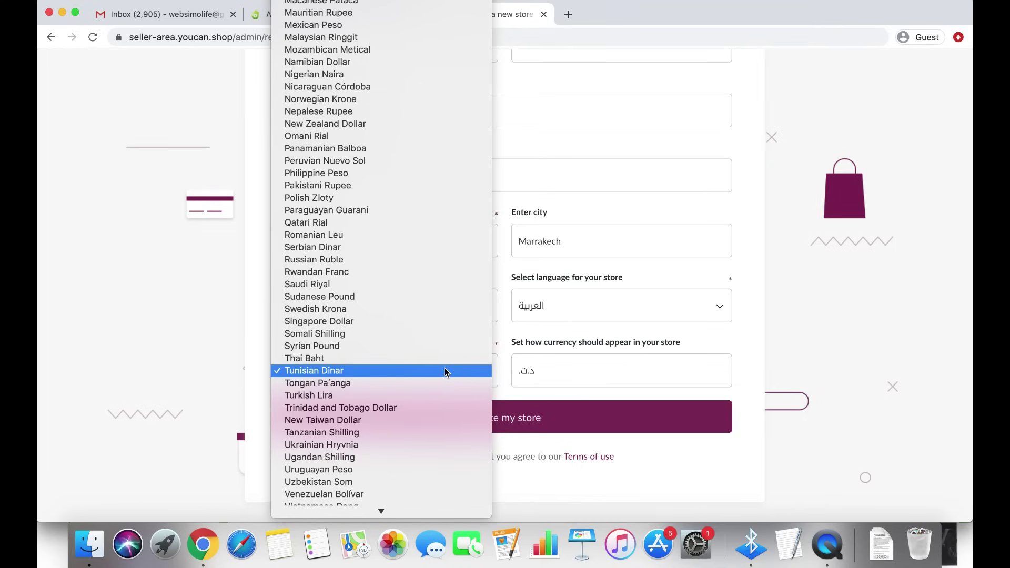
key("m")
key("Return")
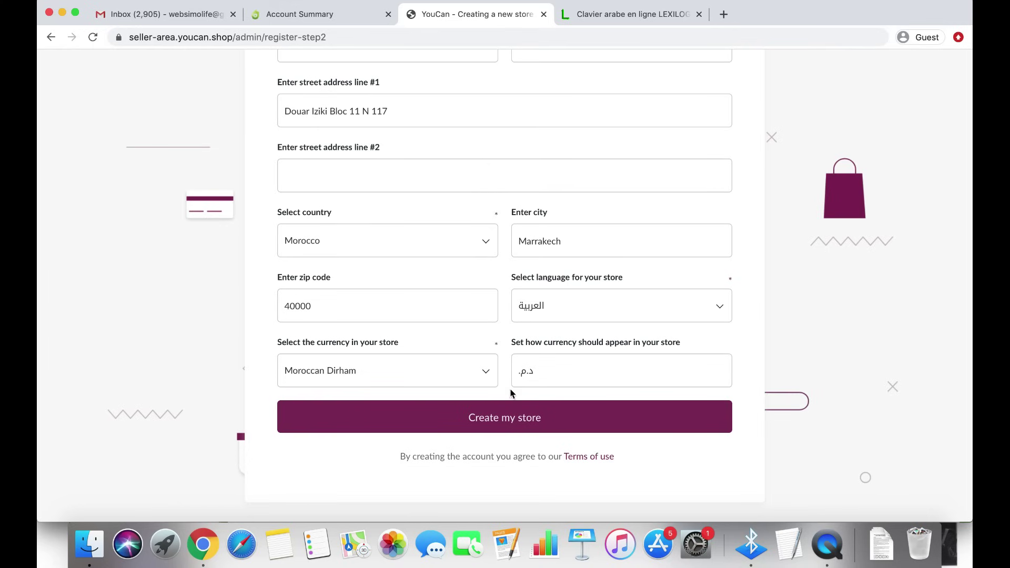
Type الدرهم المغربي on the Lexilogos Arabic keyboard and paste it over the currency display د.م.
left_click(637, 21)
type("aldrhm almg'rby")
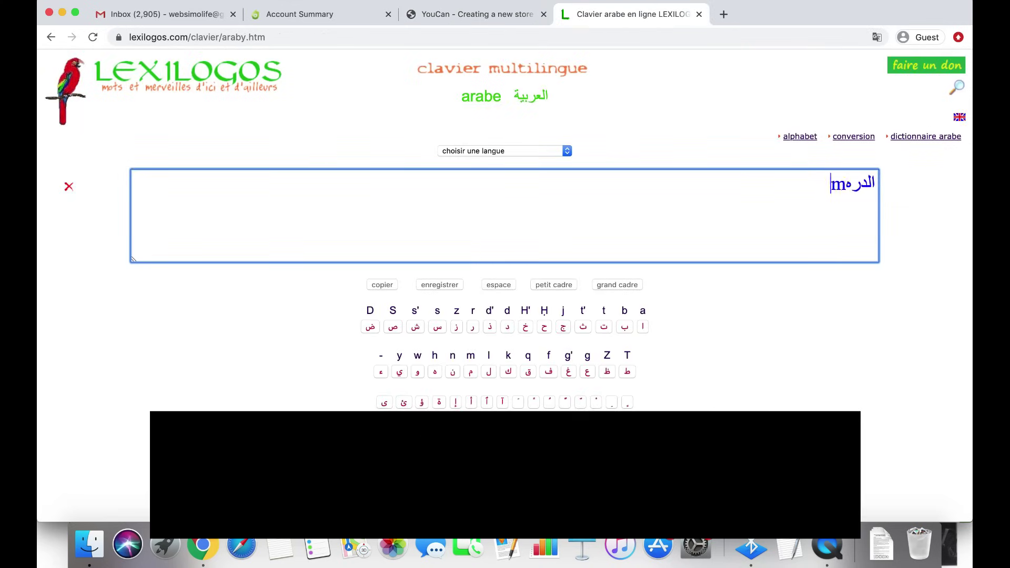
key("super+a")
key("super+c")
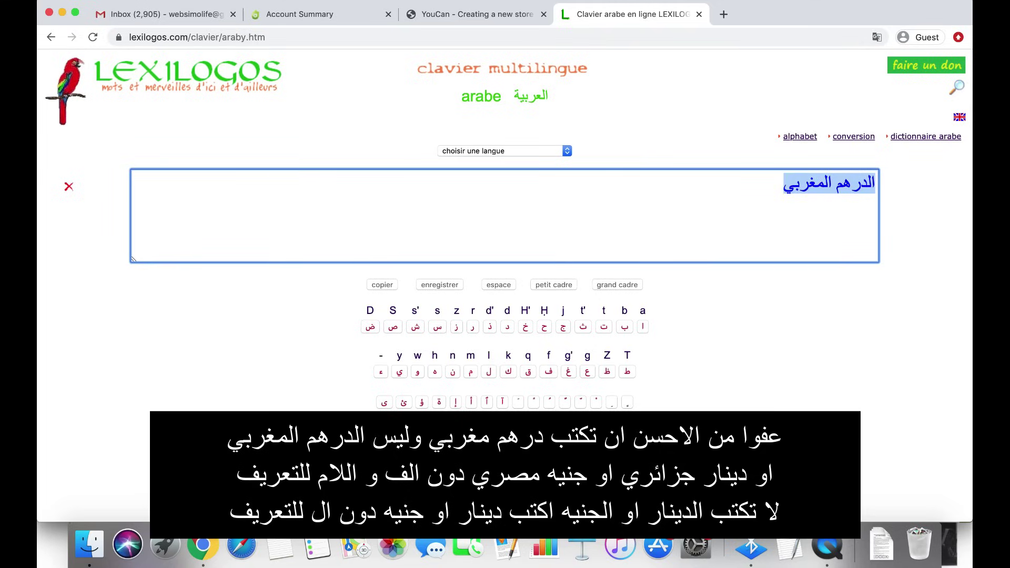
left_click(453, 16)
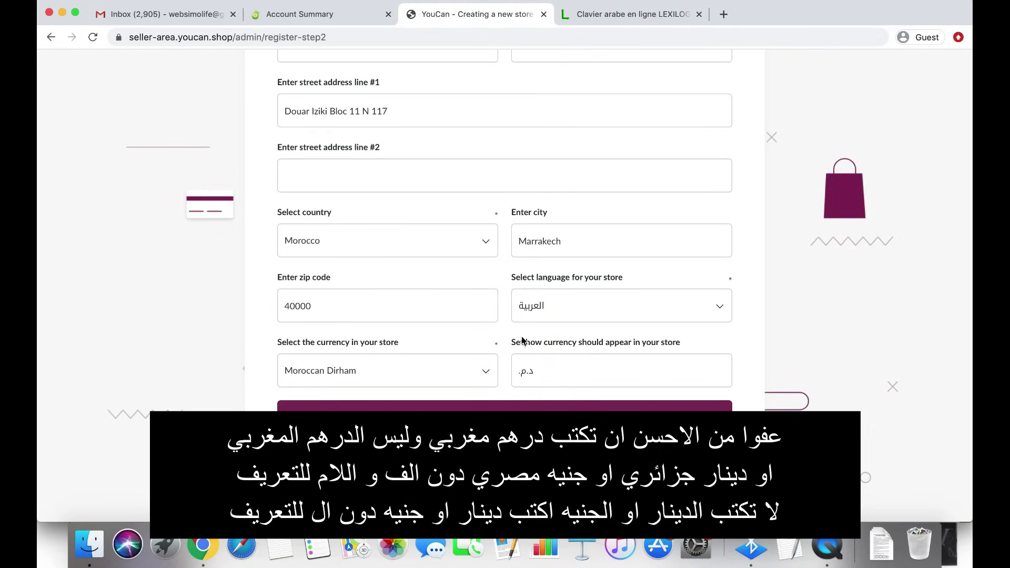
triple_click(532, 371)
key("super+v")
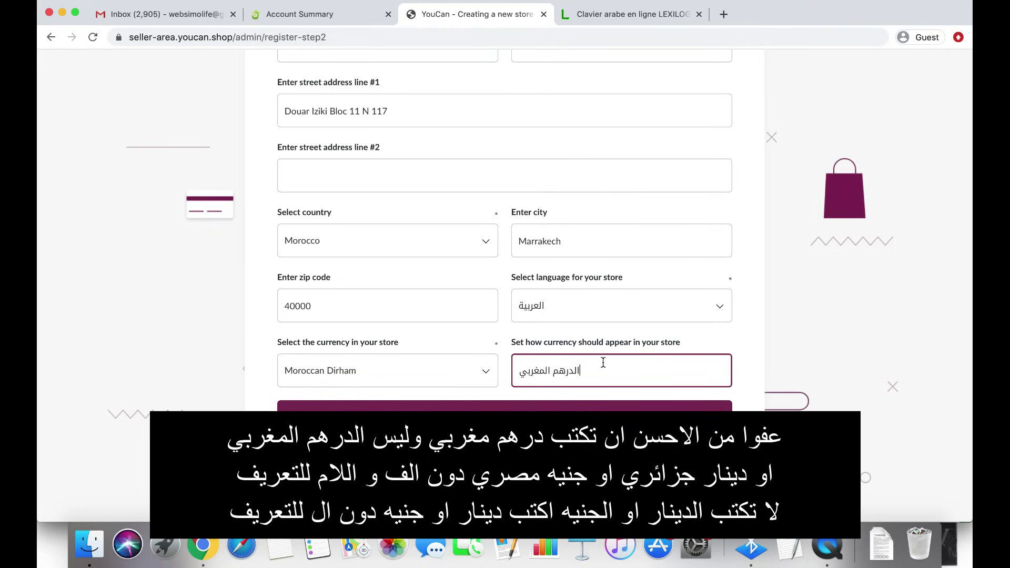
Submit the completed form to create the gomatjari store
left_click(532, 417)
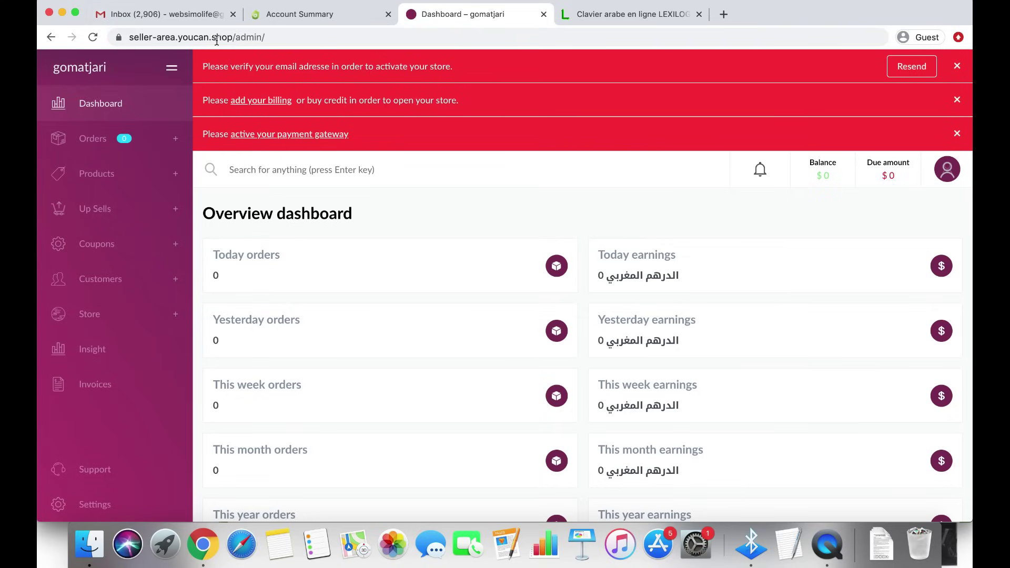
Open YouCan's 'Verify your Email' message in Gmail and confirm the address
left_click(169, 16)
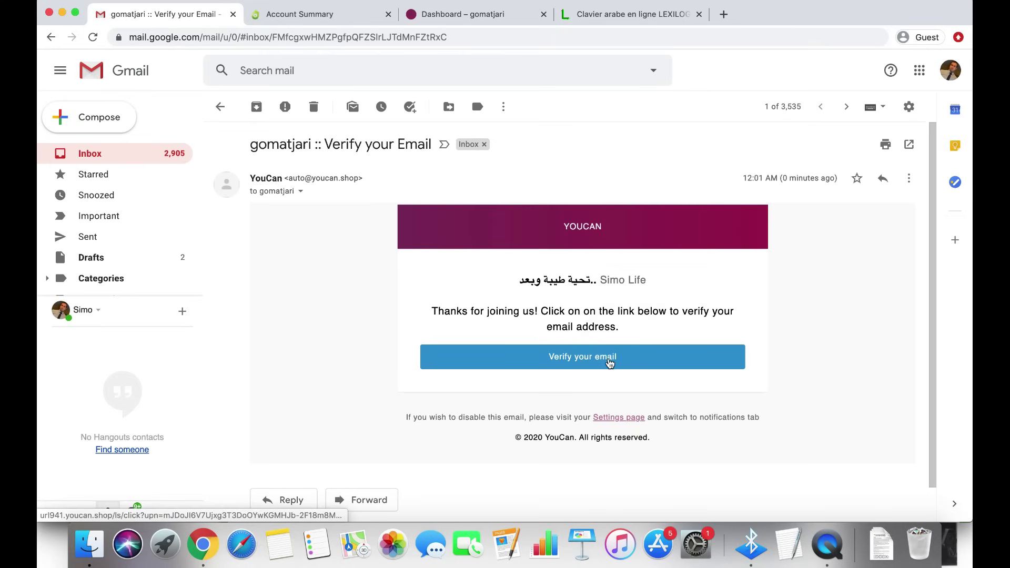
left_click(610, 362)
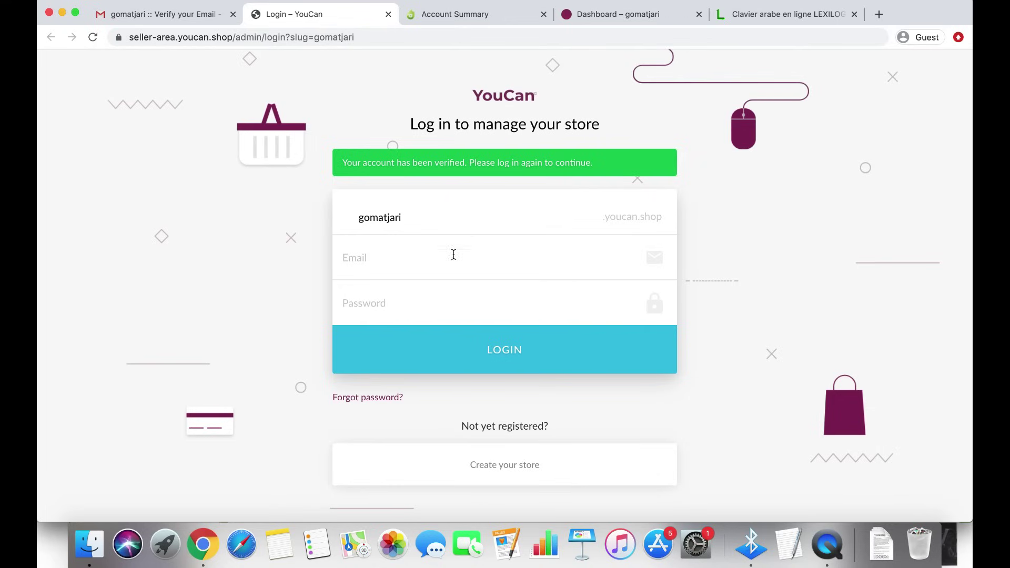
Log in to the gomatjari store with the account e-mail and password
left_click(453, 257)
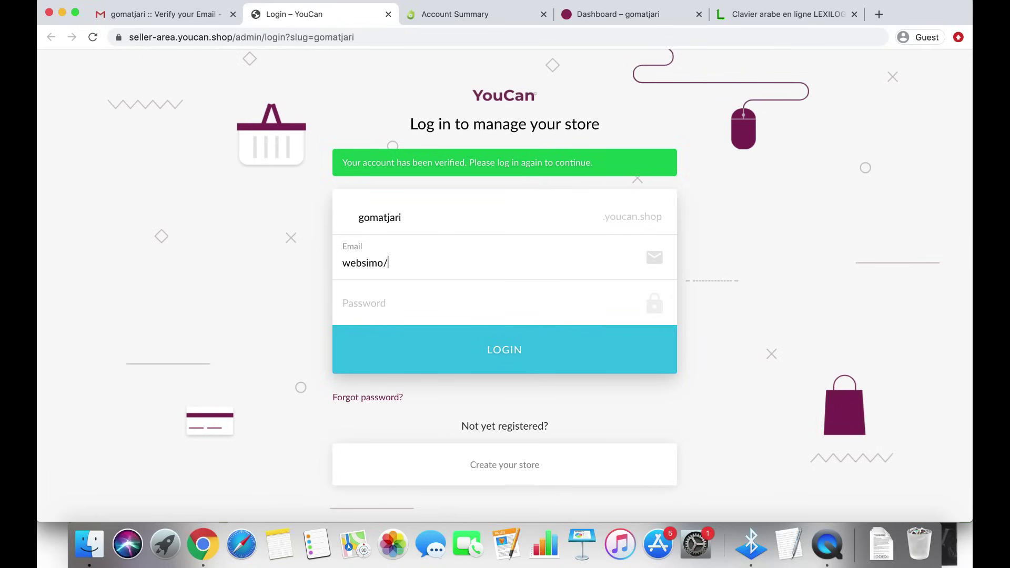
left_click(444, 283)
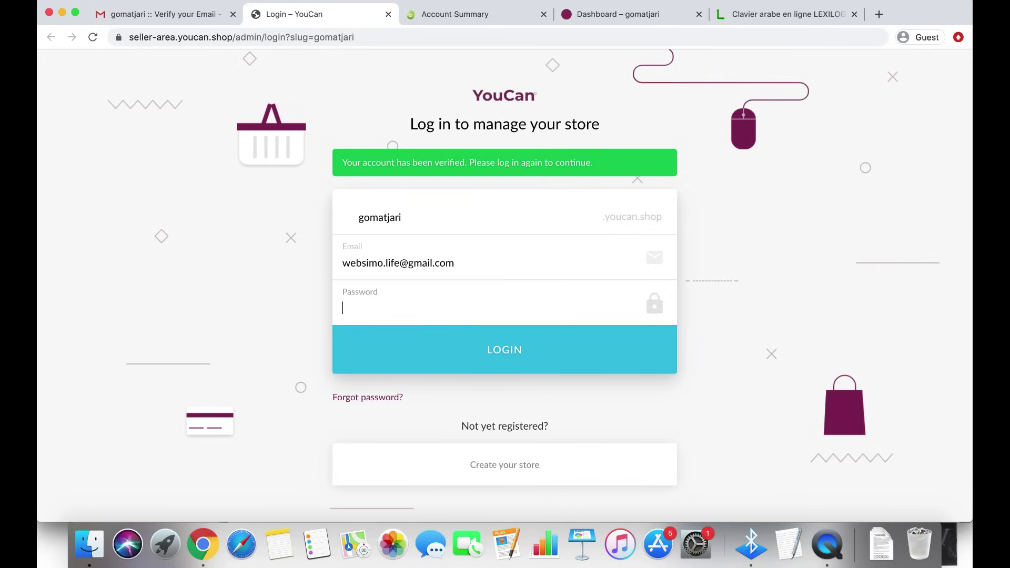
type("*******")
key("Return")
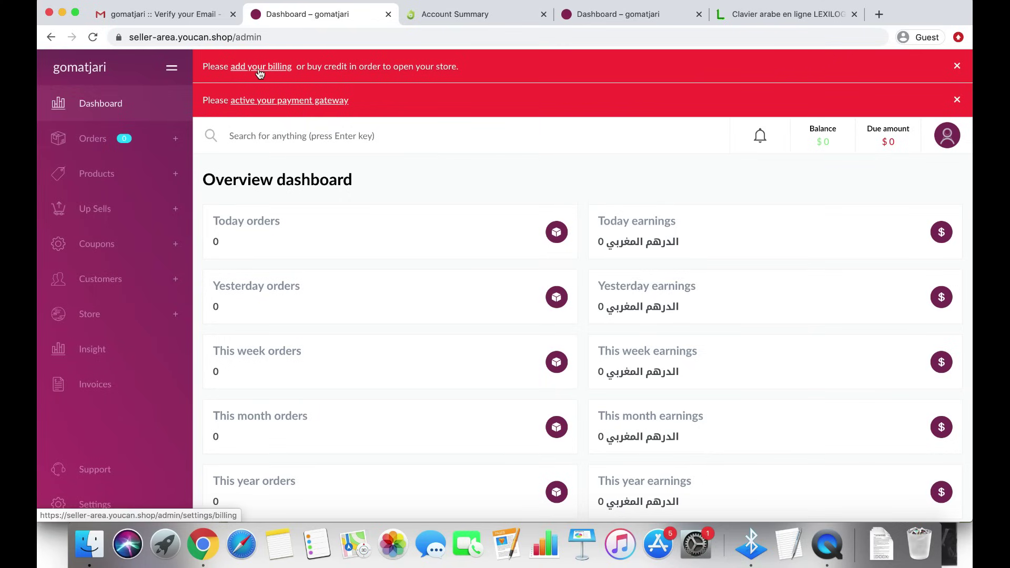
Open Billing settings from the red banner, which shows no card and $5 Moroccan Local Card credit
left_click(277, 72)
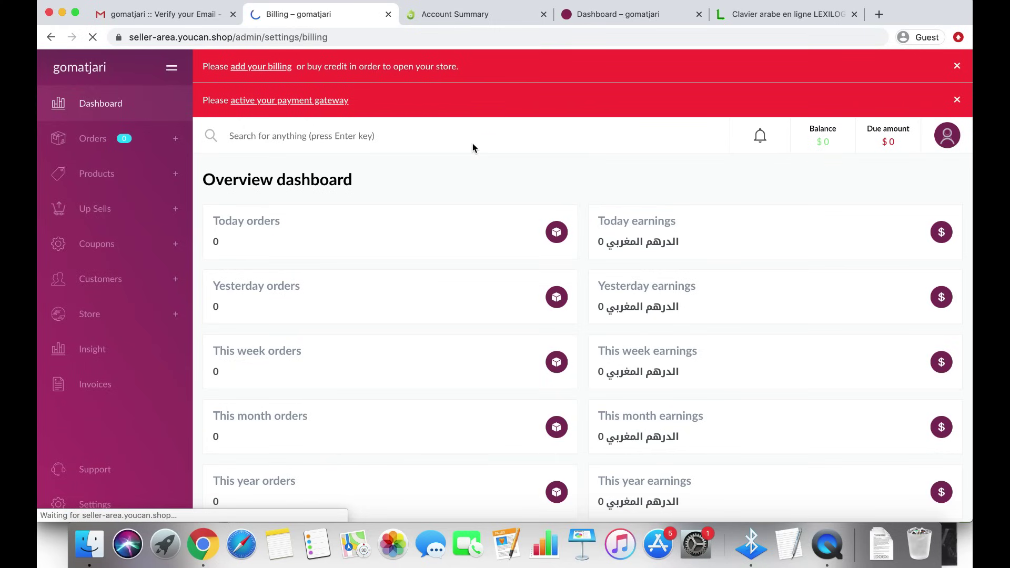
scroll(429, 291, "down", 5)
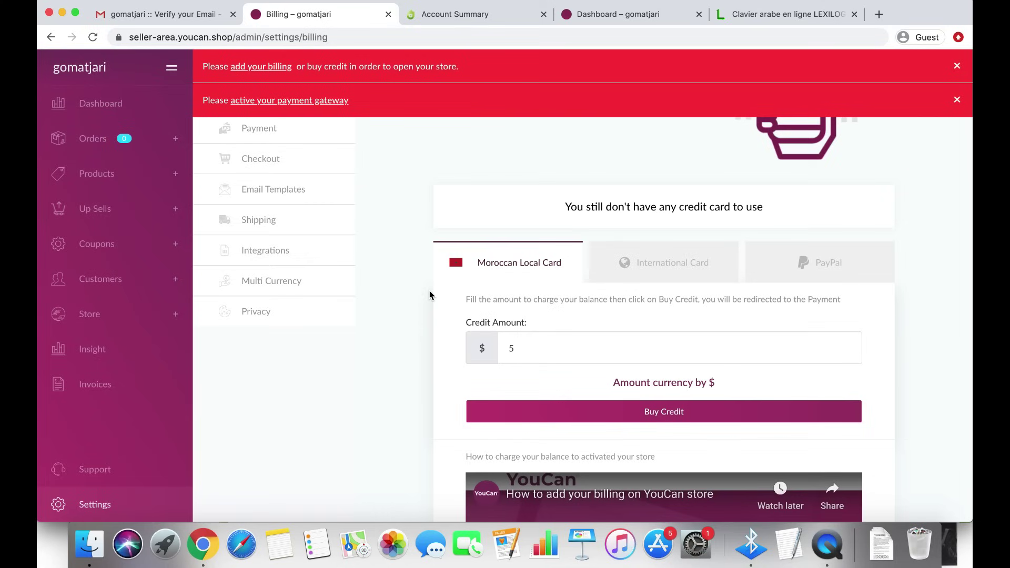
scroll(430, 292, "up", 5)
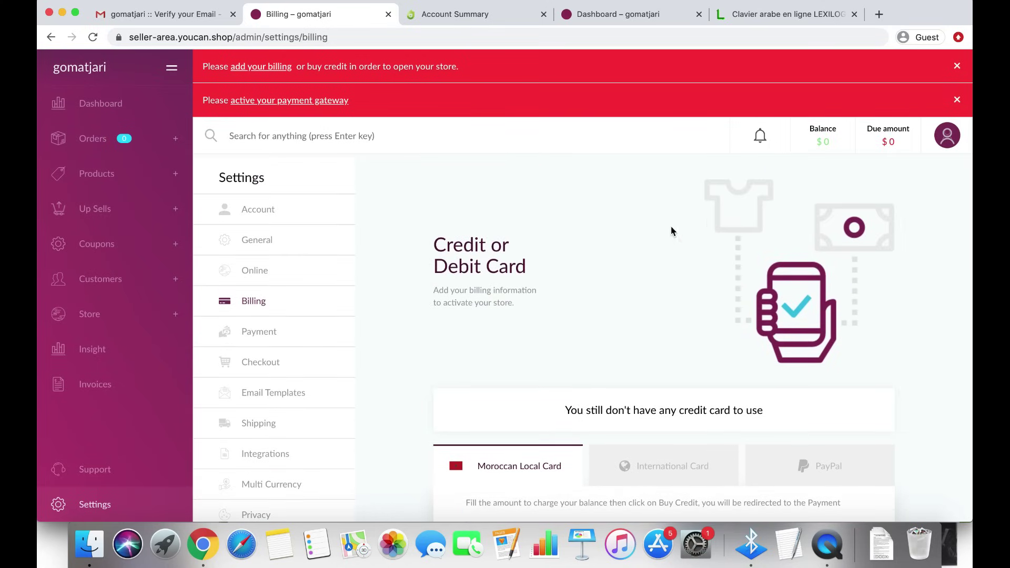
scroll(414, 350, "down", 6)
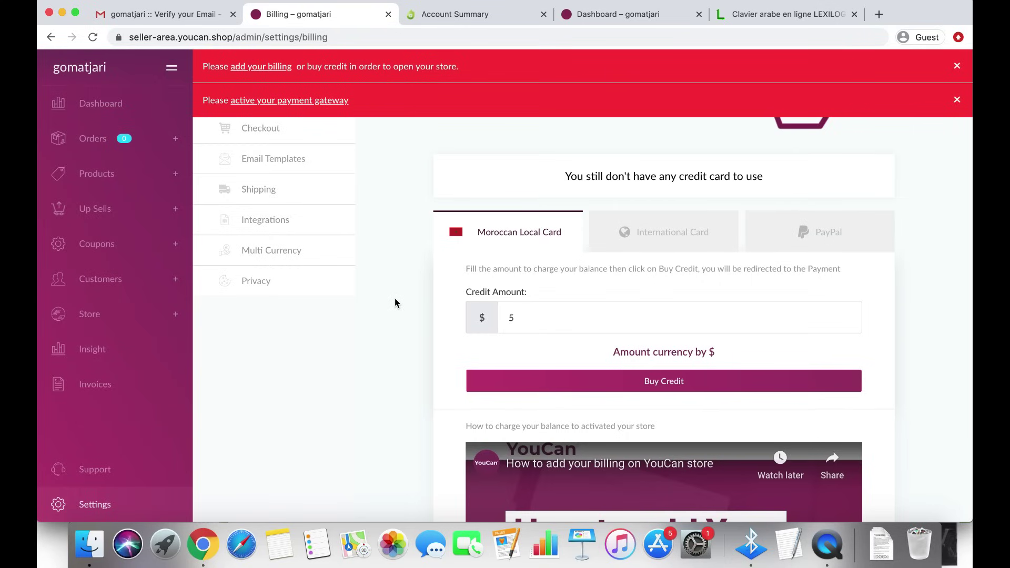
Compare the International Card and PayPal payment options, returning to International Card
left_click(687, 247)
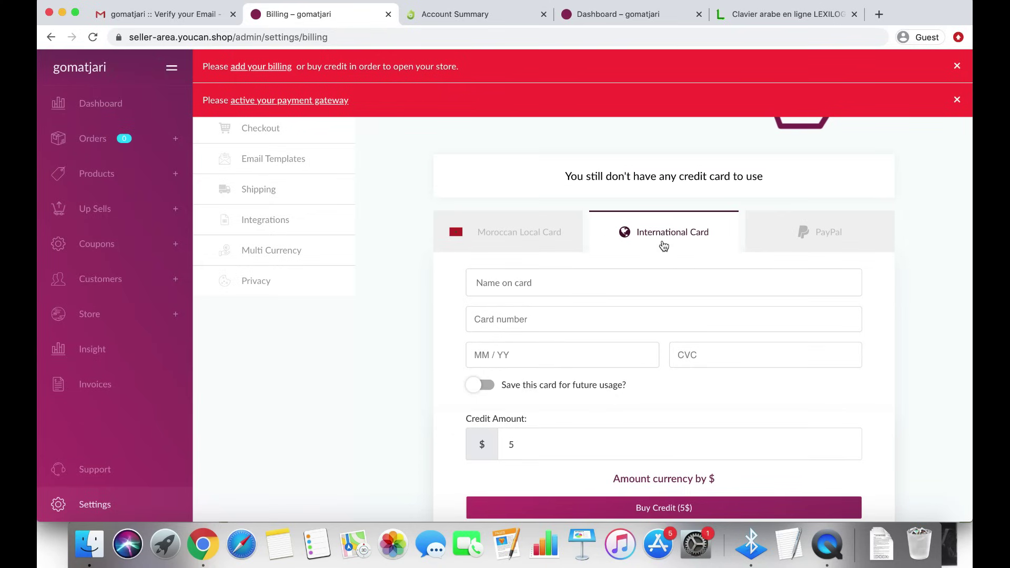
left_click(820, 233)
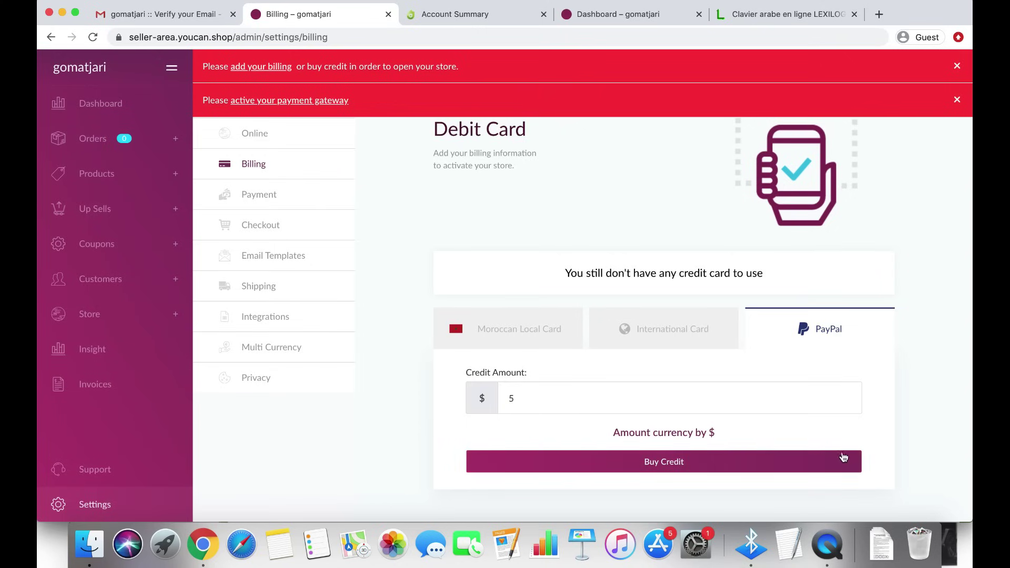
scroll(932, 426, "up", 1)
scroll(931, 424, "up", 2)
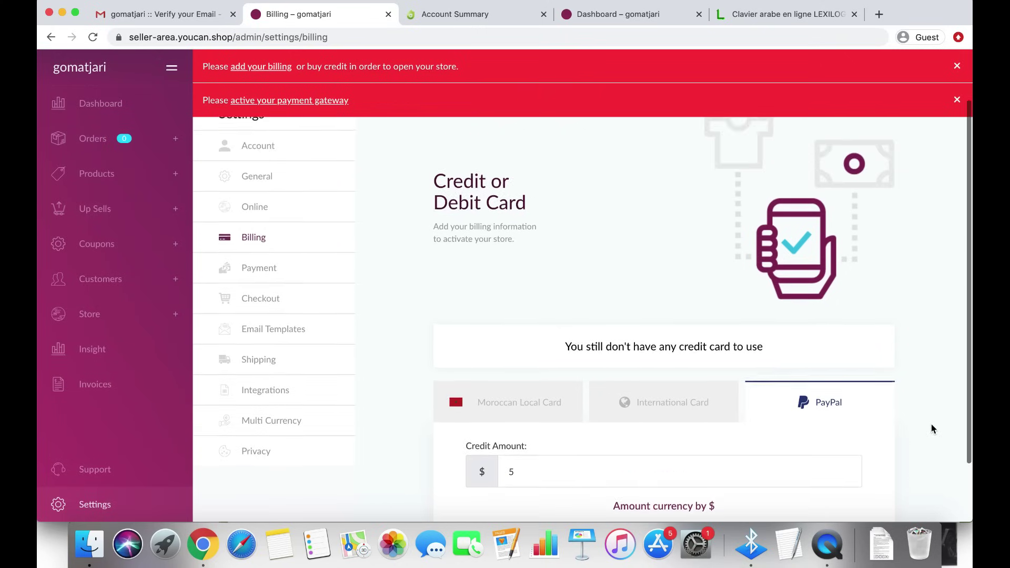
scroll(823, 422, "down", 3)
left_click(705, 335)
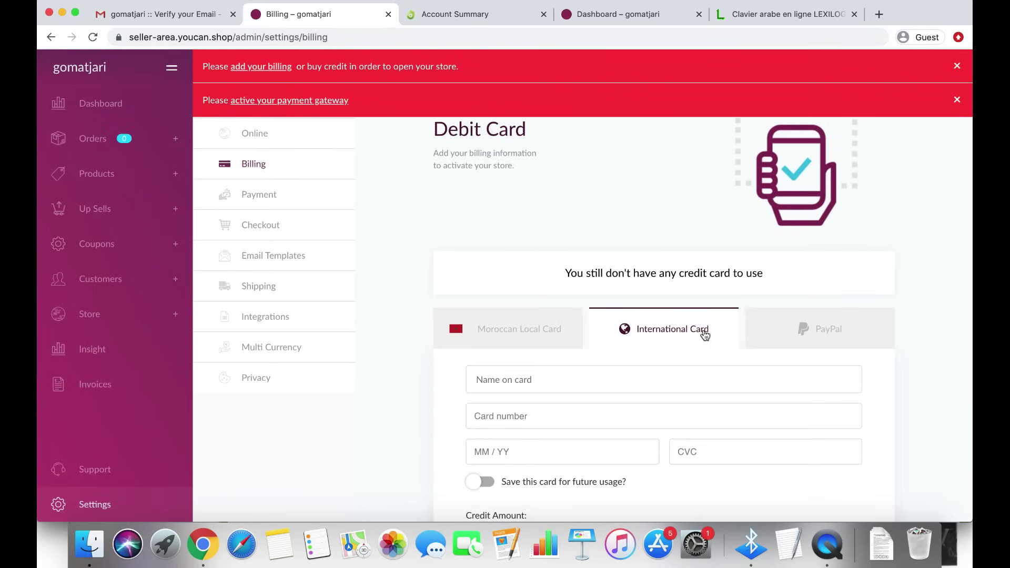
scroll(926, 305, "up", 5)
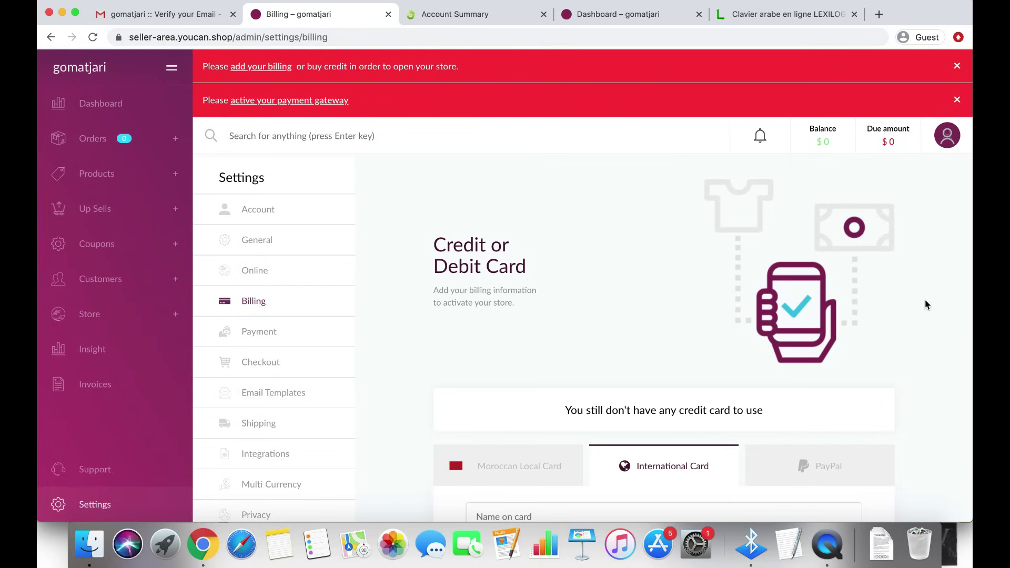
scroll(926, 304, "down", 5)
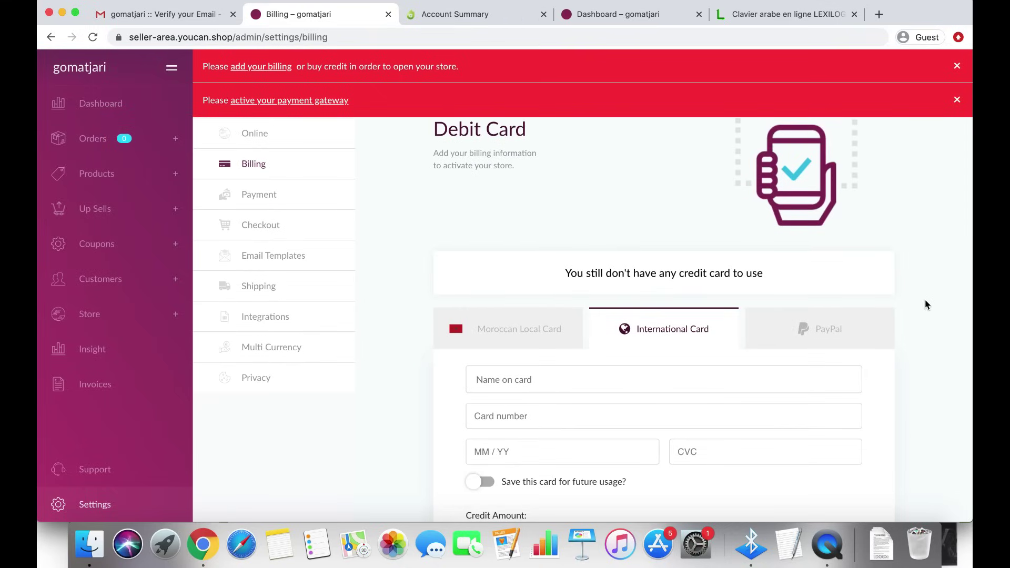
scroll(928, 305, "down", 4)
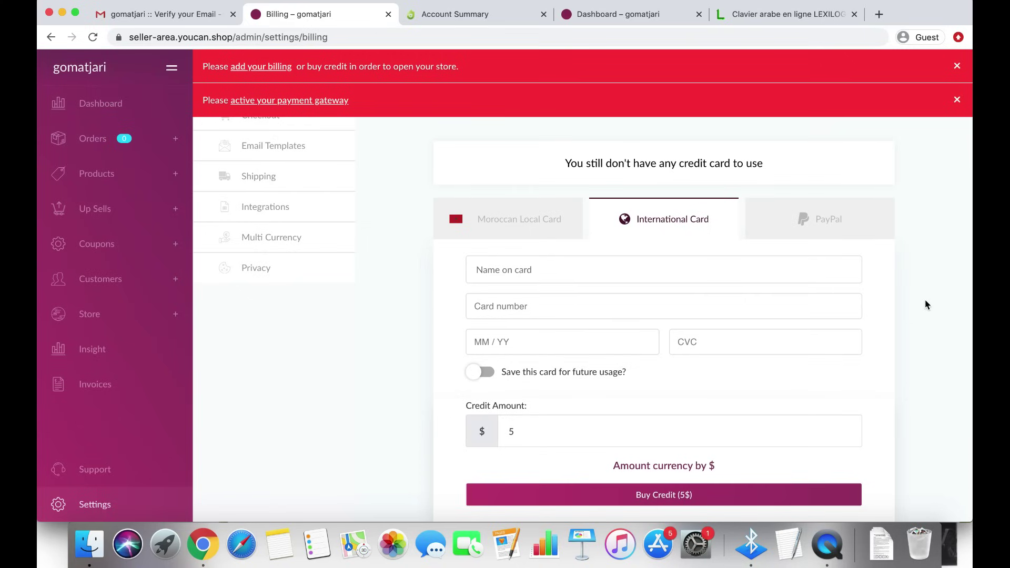
scroll(925, 300, "up", 2)
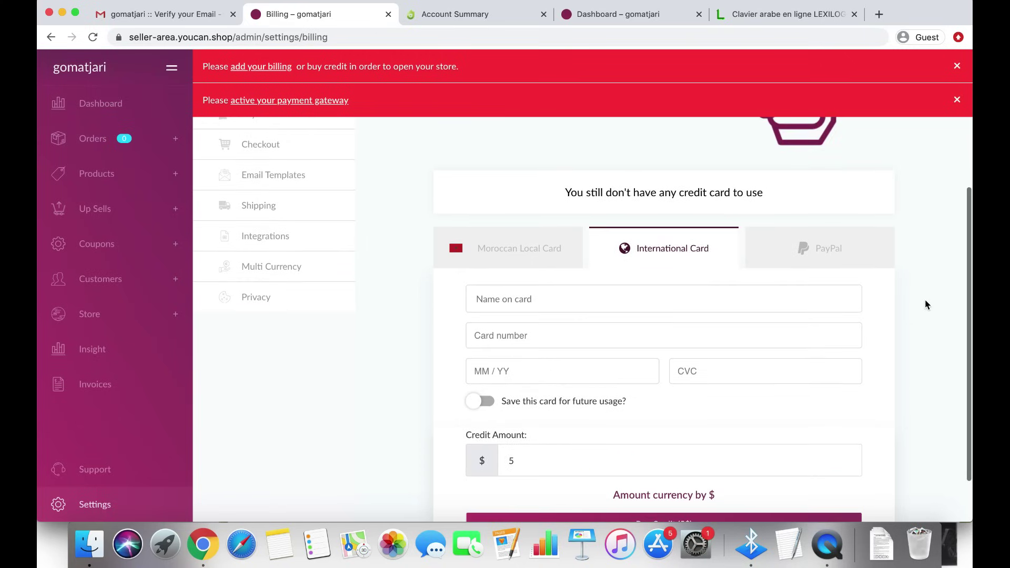
scroll(925, 300, "down", 1)
Check PayPal and Moroccan Local Card again, then settle on the International Card form
left_click(853, 238)
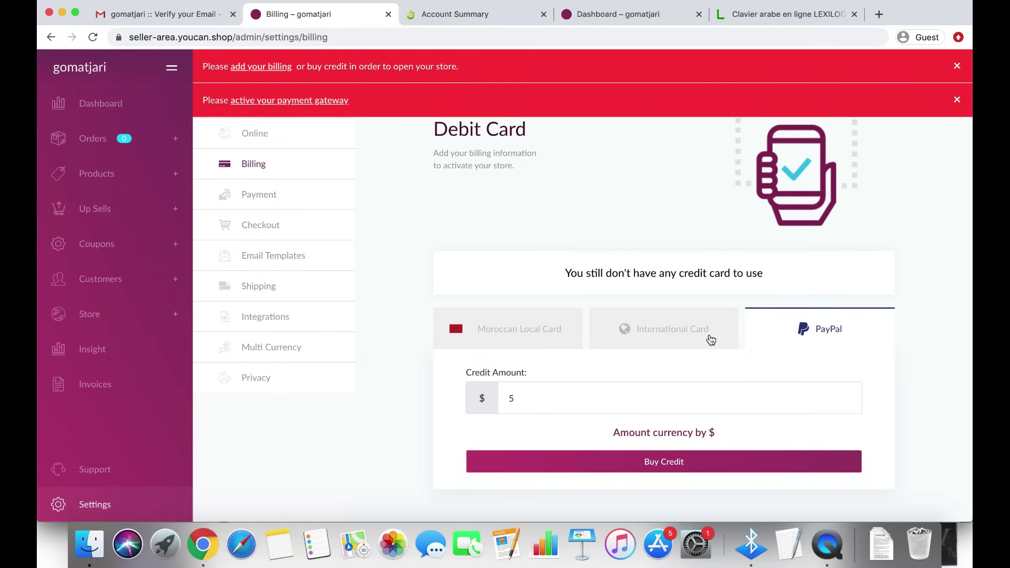
left_click(690, 337)
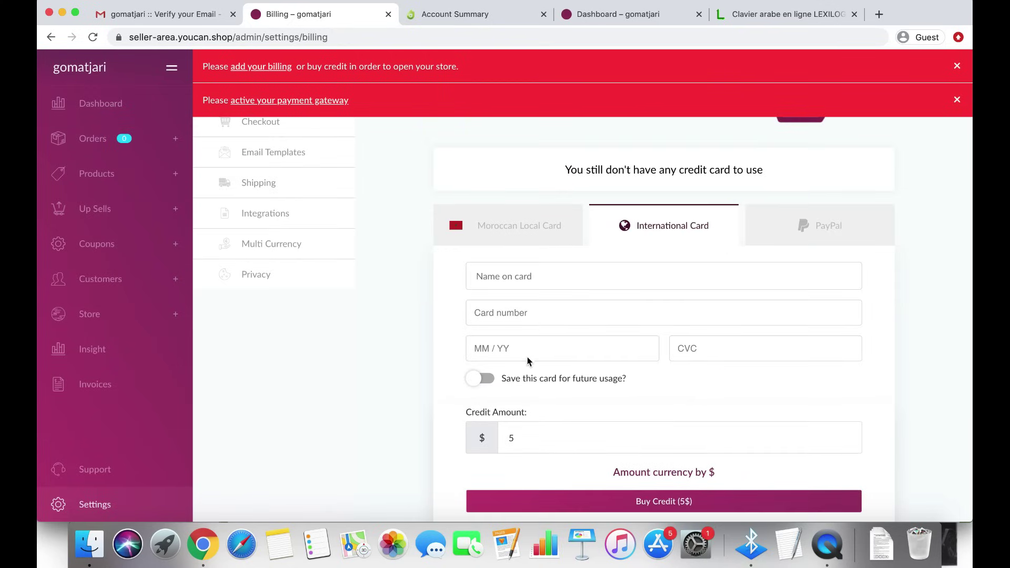
left_click(526, 242)
left_click(660, 233)
left_click(544, 243)
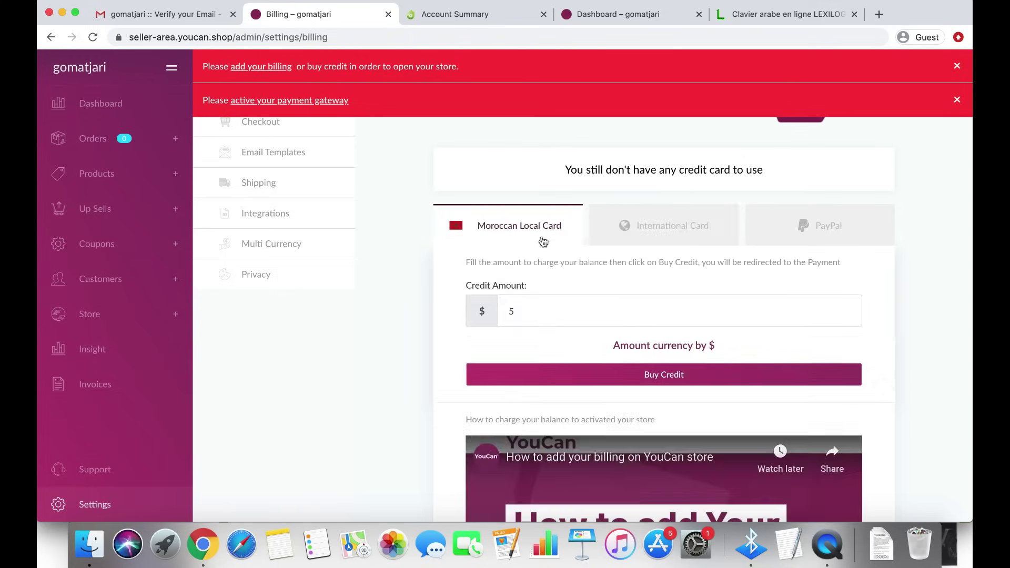
left_click(656, 226)
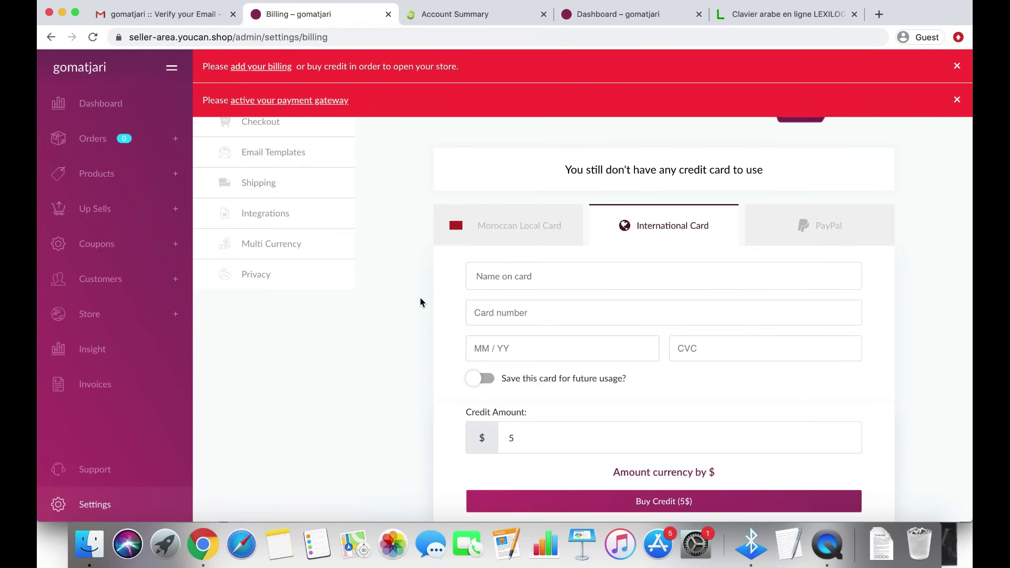
scroll(407, 309, "down", 1)
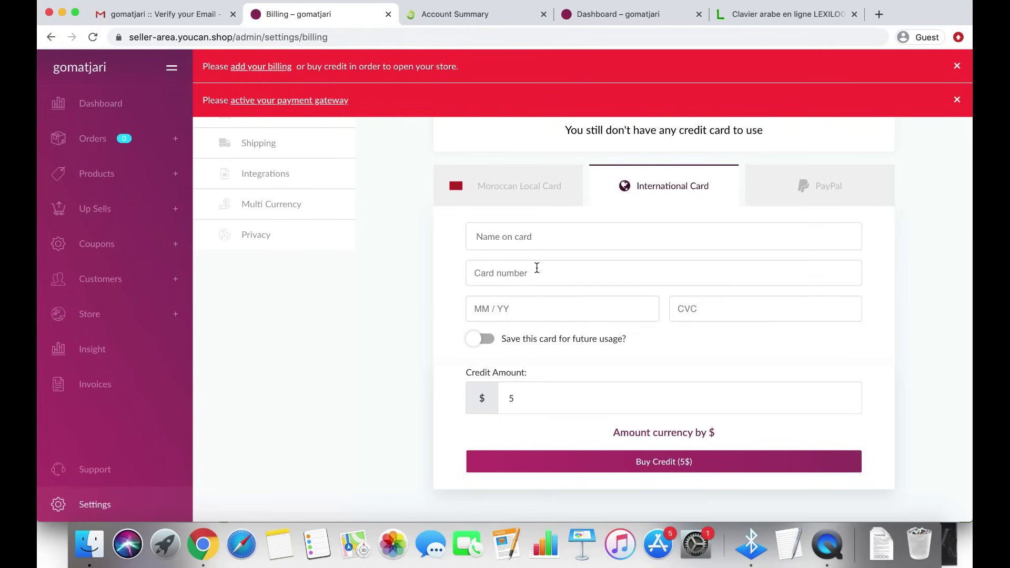
Enter the cardholder's name in the name-on-card field
left_click(529, 231)
type("SIMO LIFE")
left_click(530, 273)
Reselect the cardholder name text several times, leaving the Credit Amount at 5
triple_click(490, 235)
left_click(535, 238)
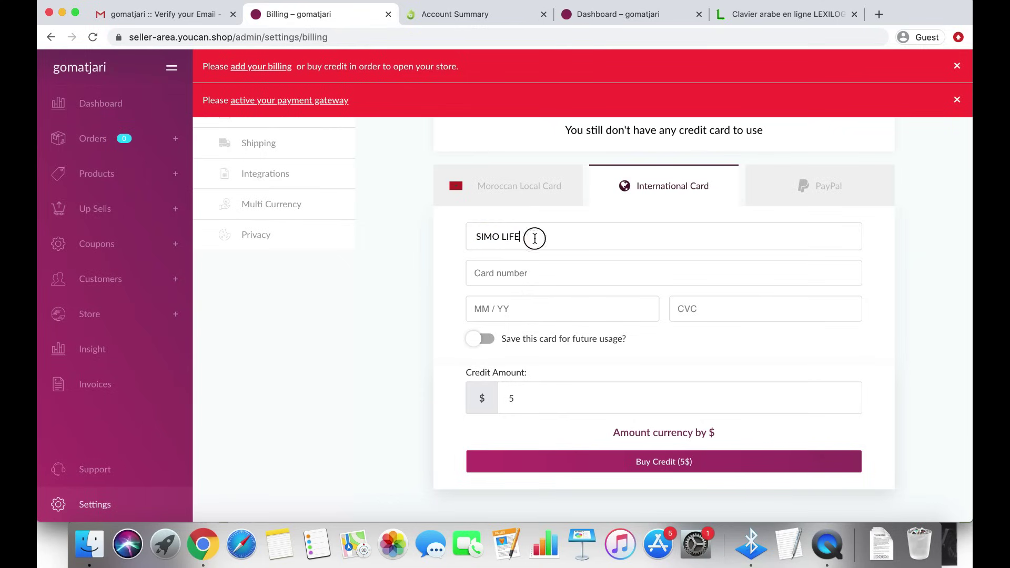
triple_click(534, 238)
left_click(546, 238)
triple_click(532, 238)
left_click(533, 239)
triple_click(548, 240)
left_click(452, 264)
triple_click(498, 237)
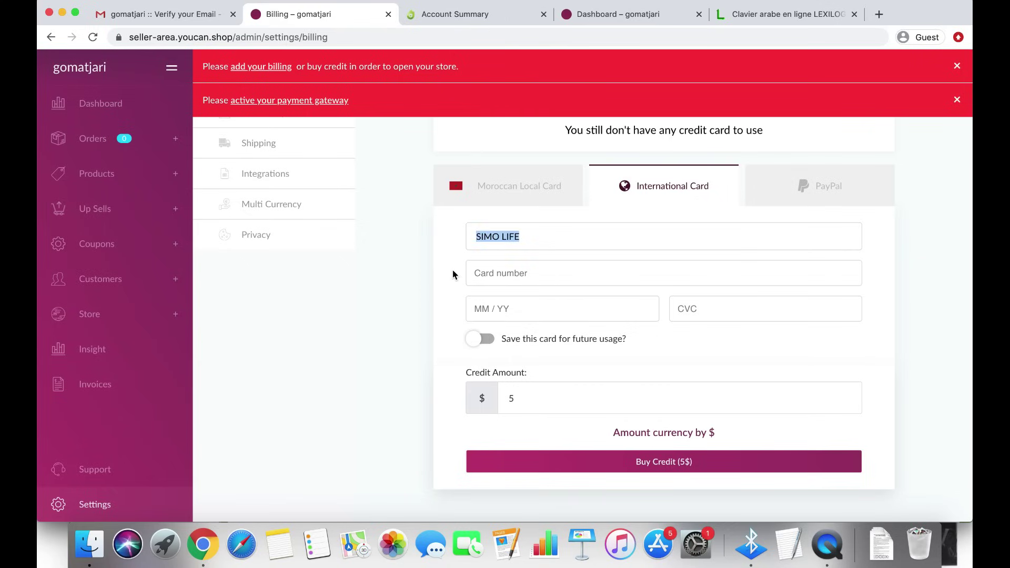
left_click(446, 284)
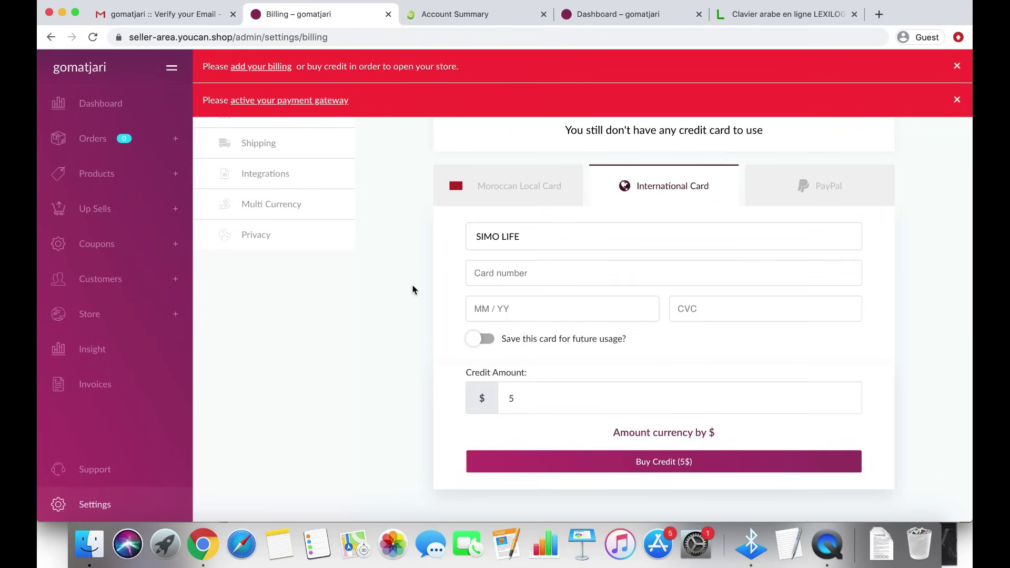
scroll(412, 289, "up", 3)
scroll(413, 289, "down", 5)
Turn on 'Save this card for future usage?' and buy $5 credit with the international card
left_click(617, 285)
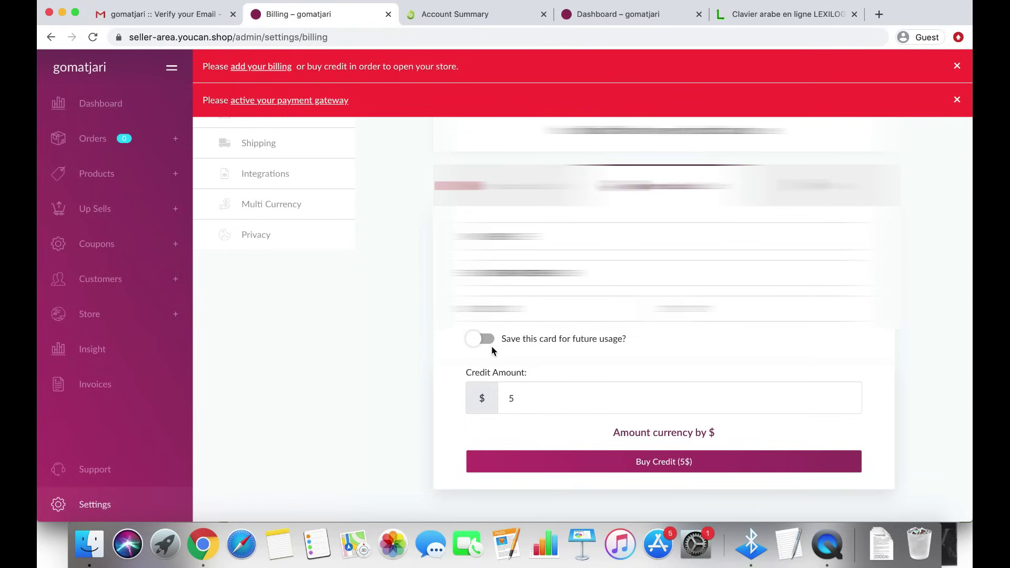
left_click(485, 340)
left_click(487, 341)
left_click(488, 342)
left_click(655, 467)
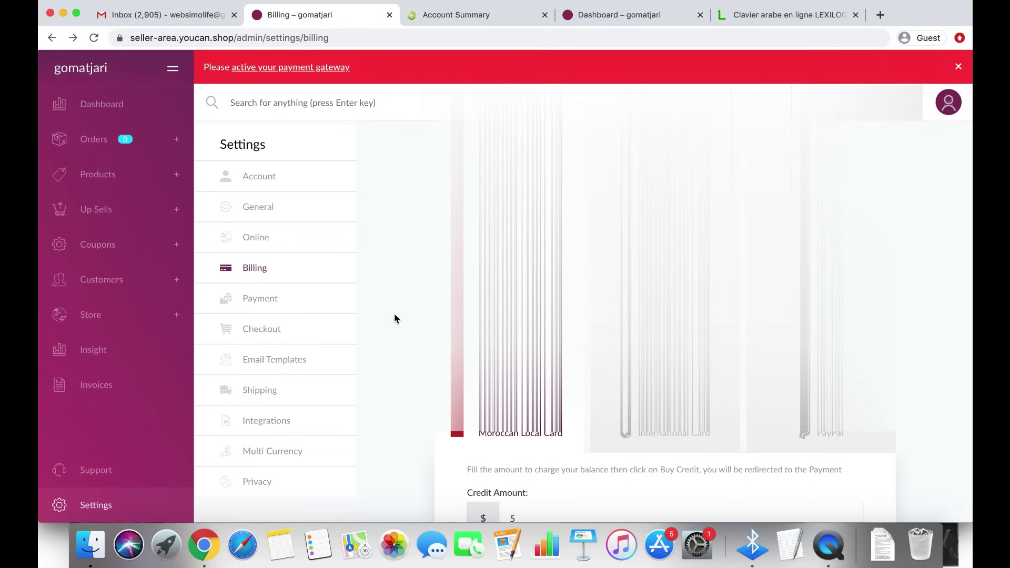
scroll(395, 314, "down", 5)
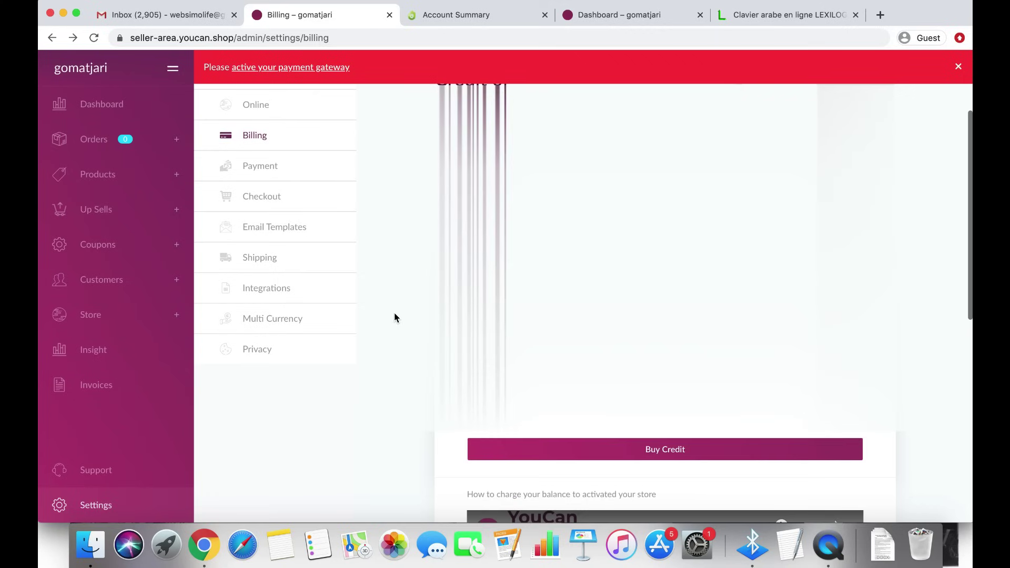
scroll(394, 317, "up", 5)
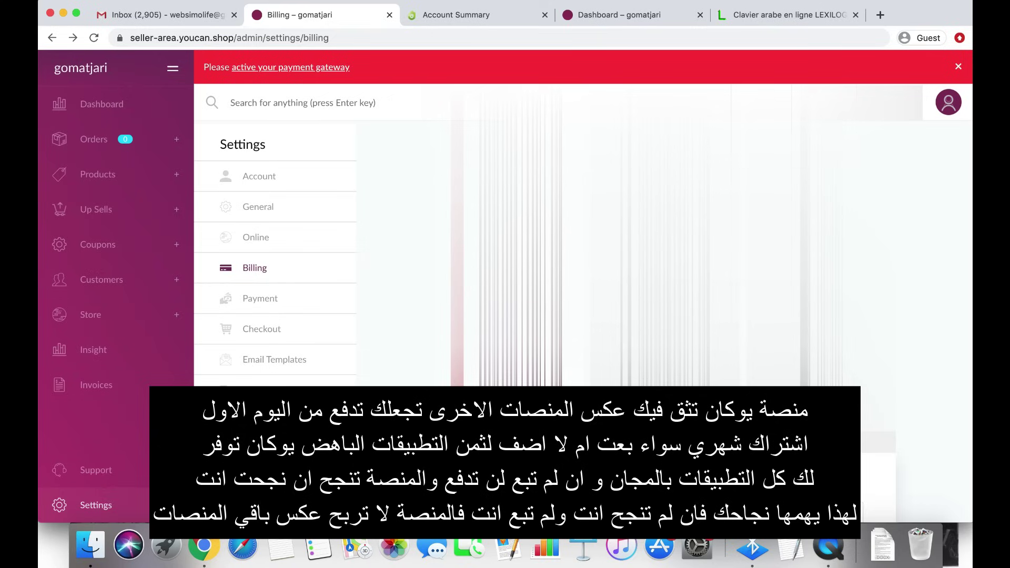
scroll(505, 237, "down", 4)
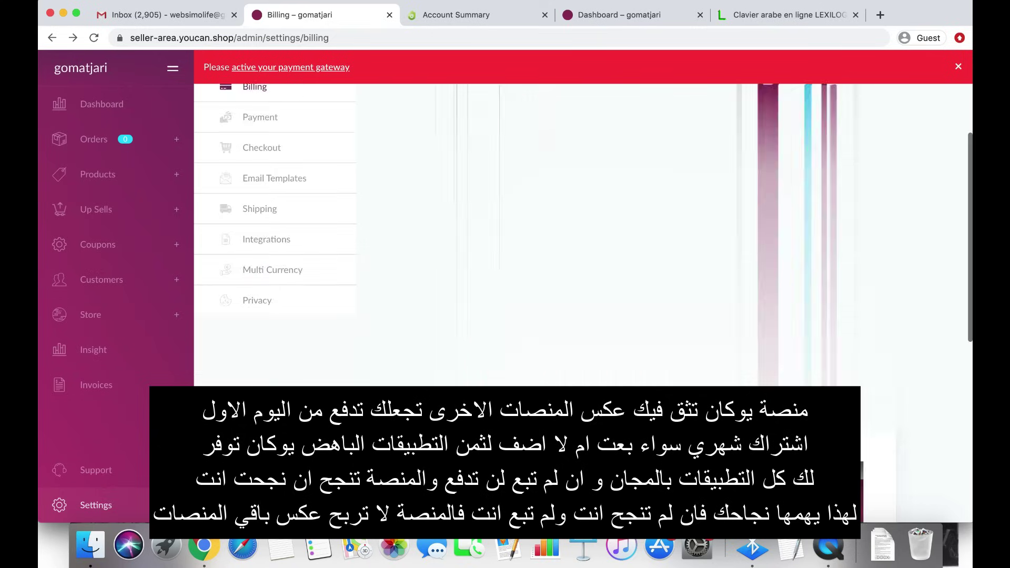
scroll(505, 237, "up", 4)
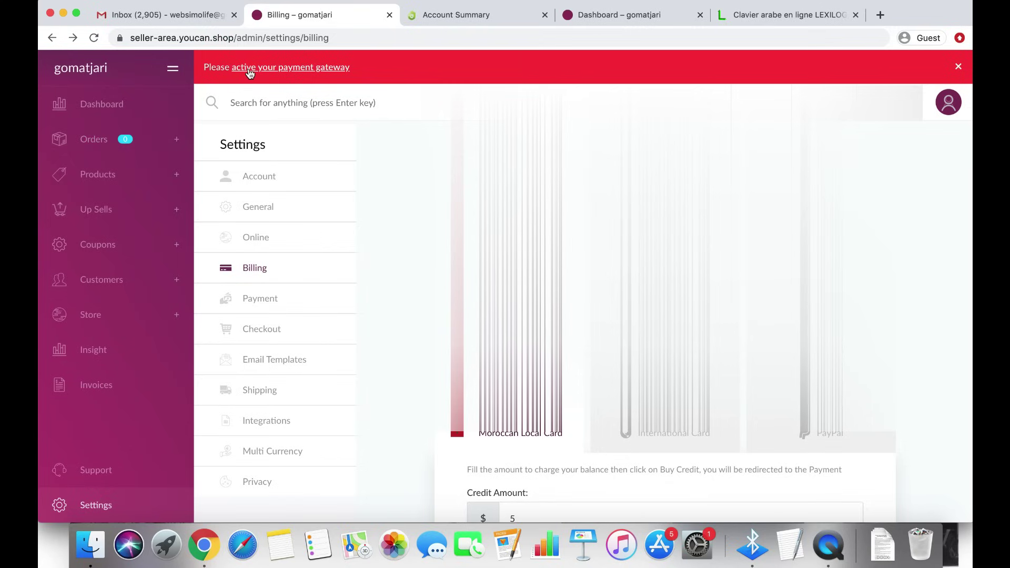
Open Payment Gateways from the banner and review the PayPal, Cash on delivery and Stripe sections
left_click(307, 71)
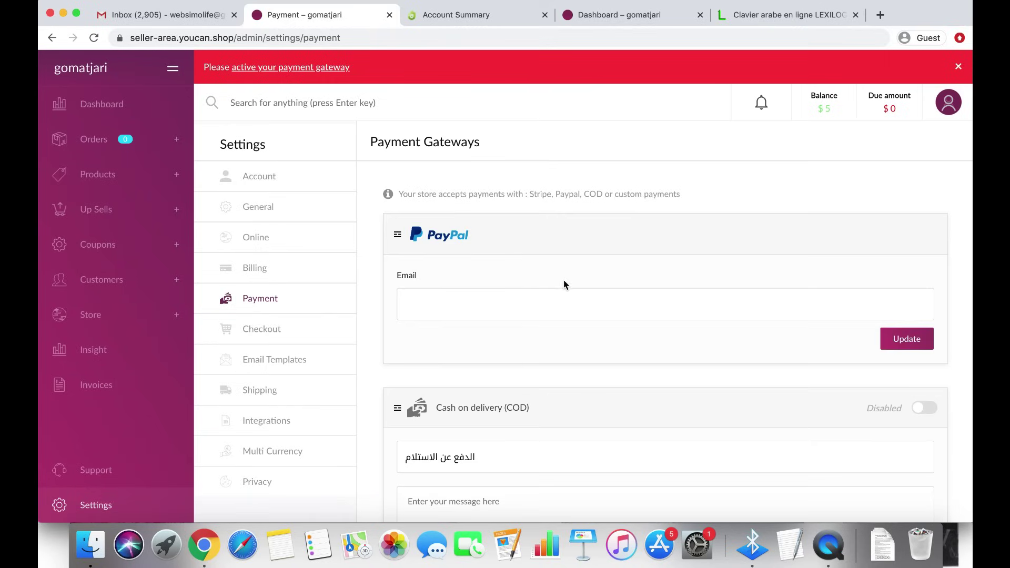
scroll(565, 284, "down", 3)
scroll(565, 284, "down", 10)
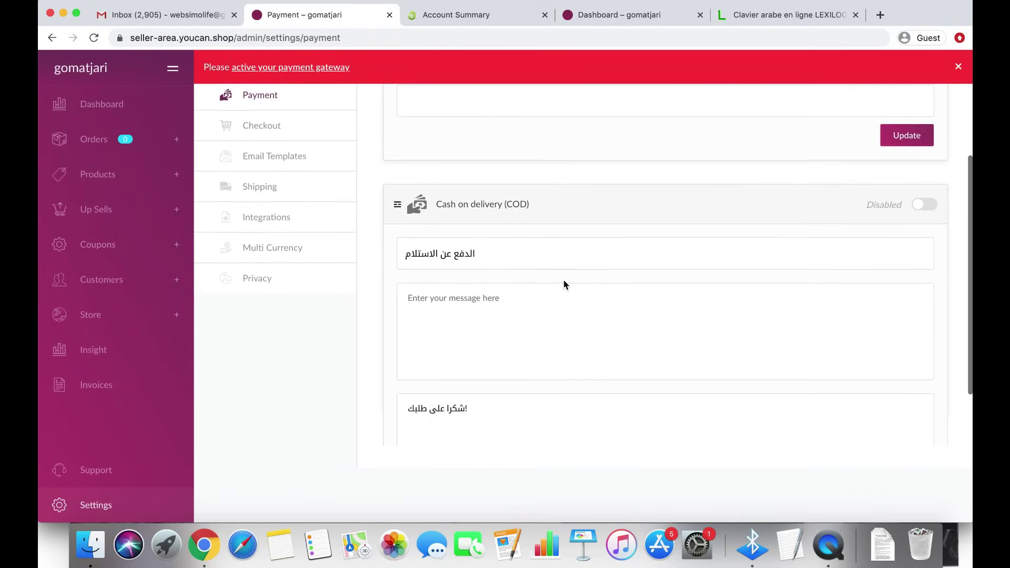
scroll(565, 285, "up", 13)
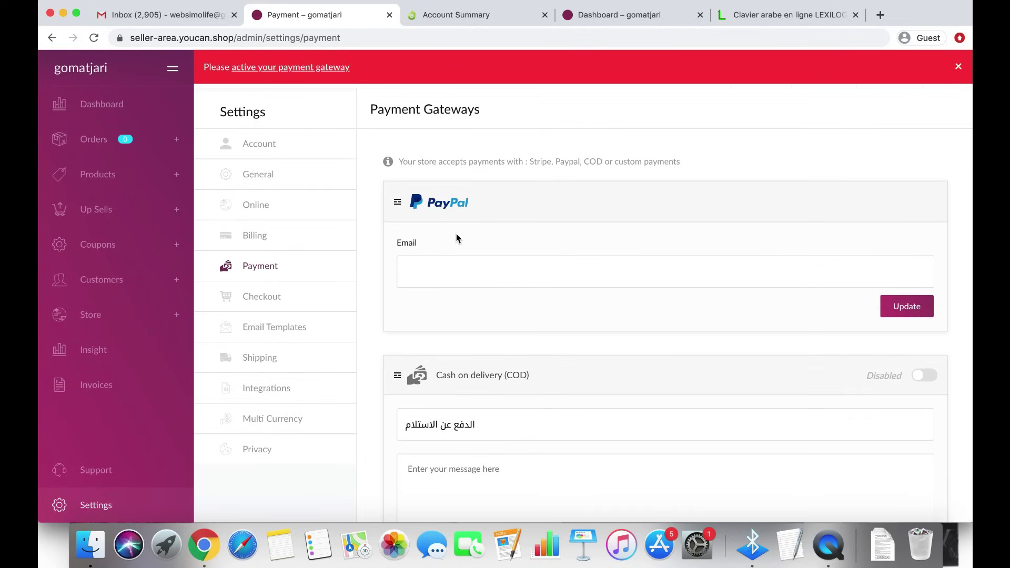
left_click(474, 266)
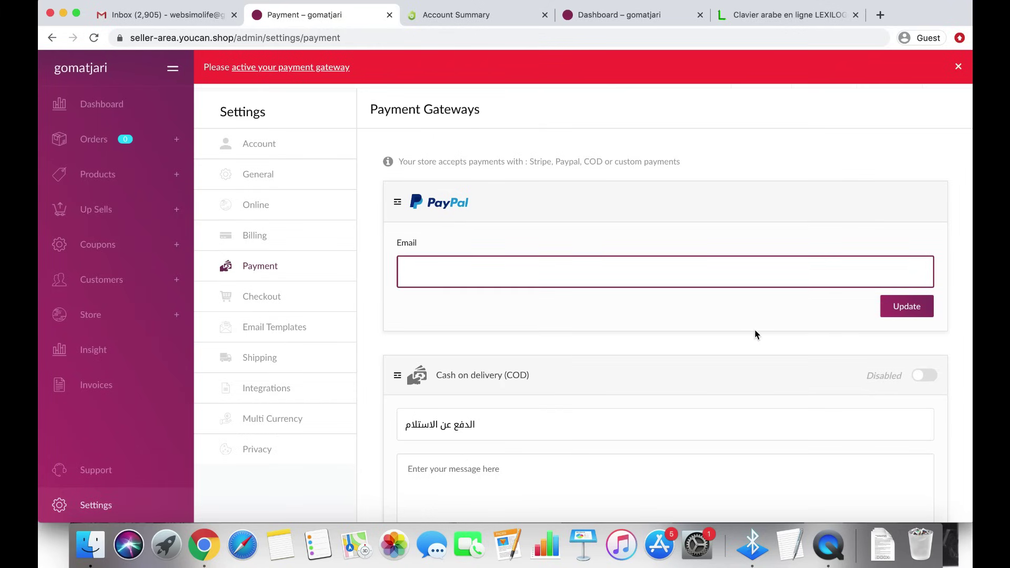
scroll(697, 348, "down", 4)
scroll(697, 347, "down", 1)
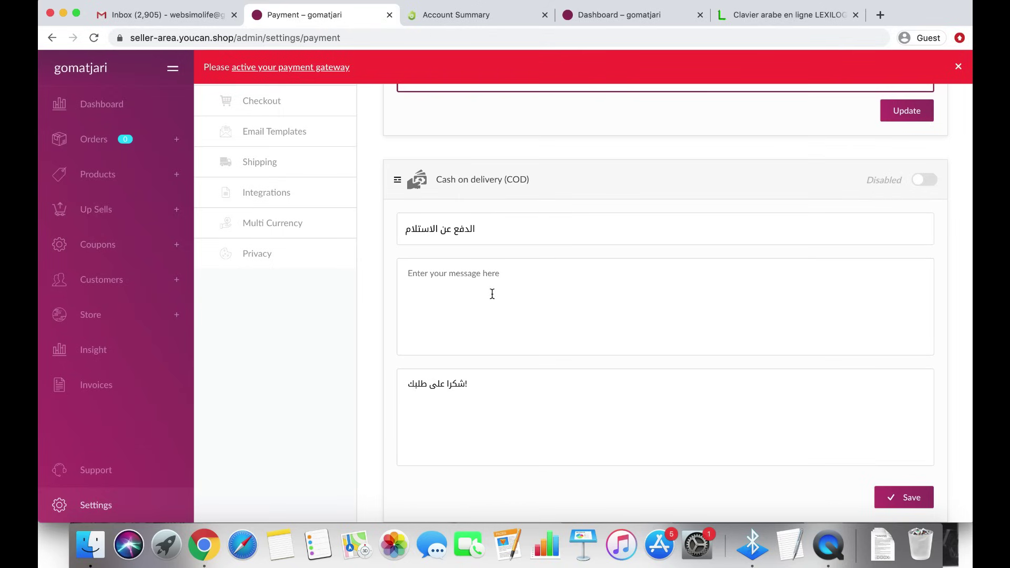
scroll(492, 268, "down", 5)
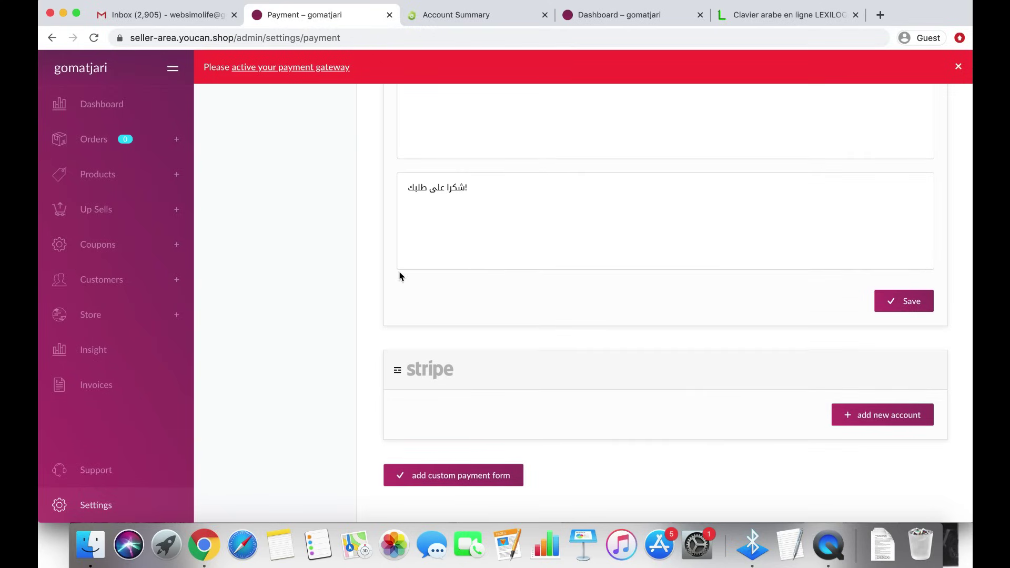
left_click(361, 286)
scroll(369, 388, "up", 2)
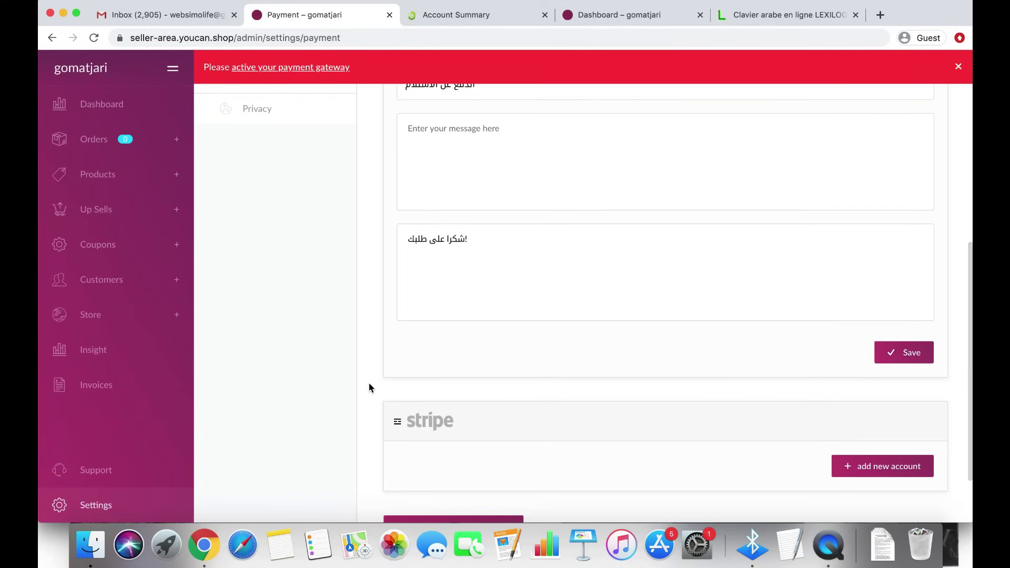
scroll(371, 388, "up", 5)
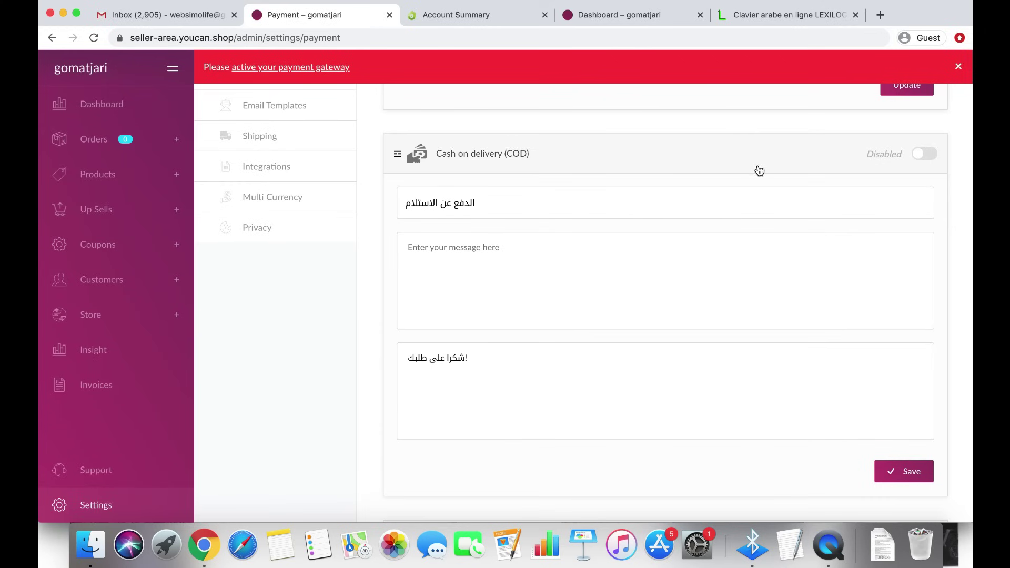
scroll(758, 166, "up", 6)
scroll(919, 175, "up", 4)
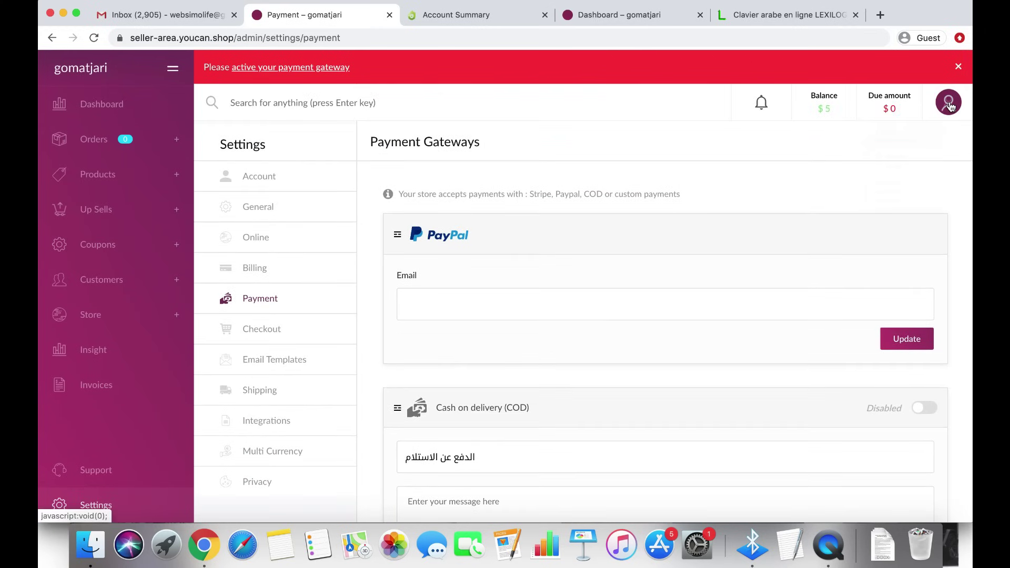
Open the gomatjari storefront via the avatar menu's 'Your store', dismissing the translation offer
left_click(950, 106)
left_click(888, 185)
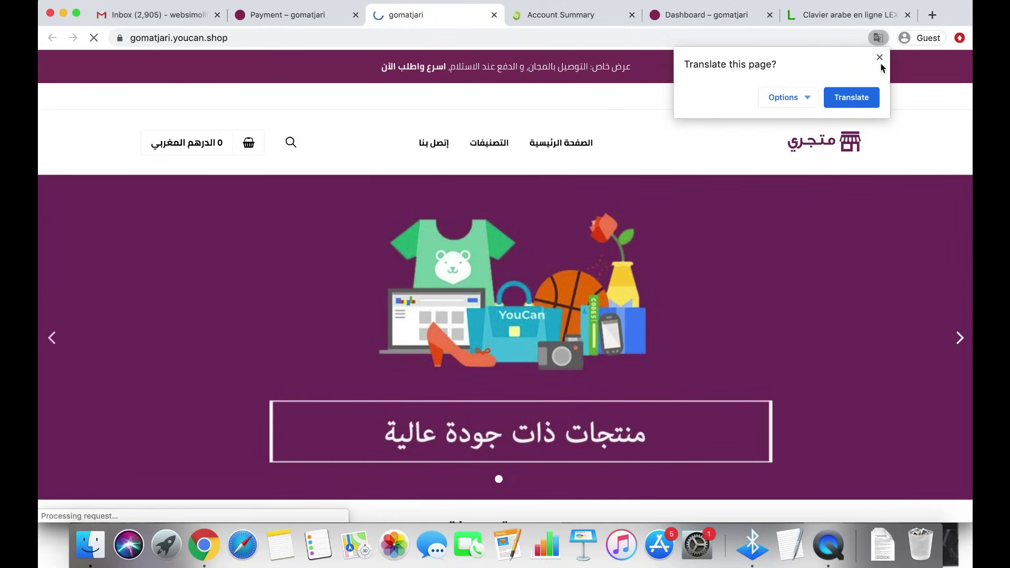
left_click(879, 58)
Browse the storefront's banners and products, viewing the second banner slide
scroll(862, 273, "down", 8)
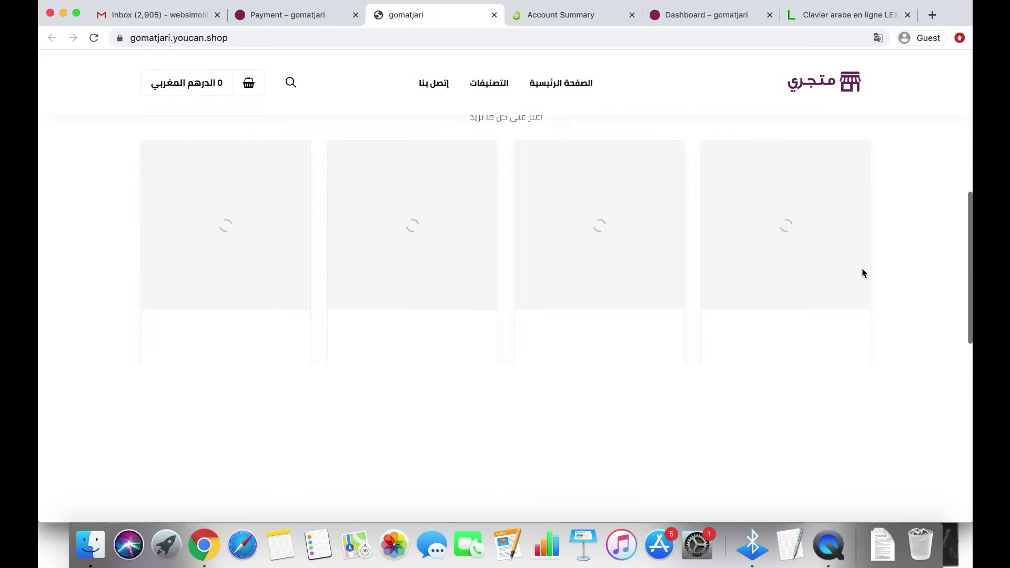
scroll(864, 273, "up", 10)
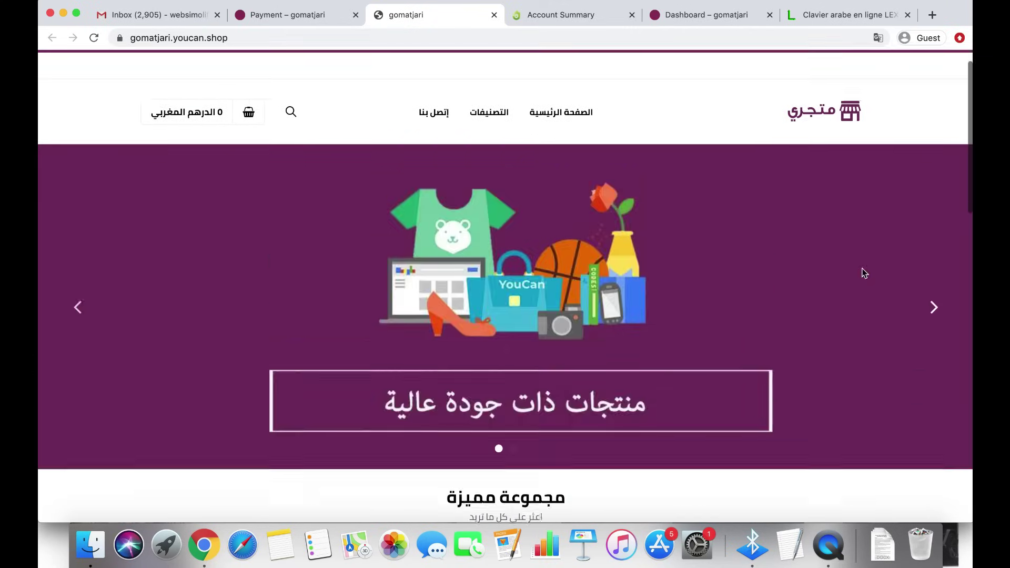
scroll(863, 271, "down", 5)
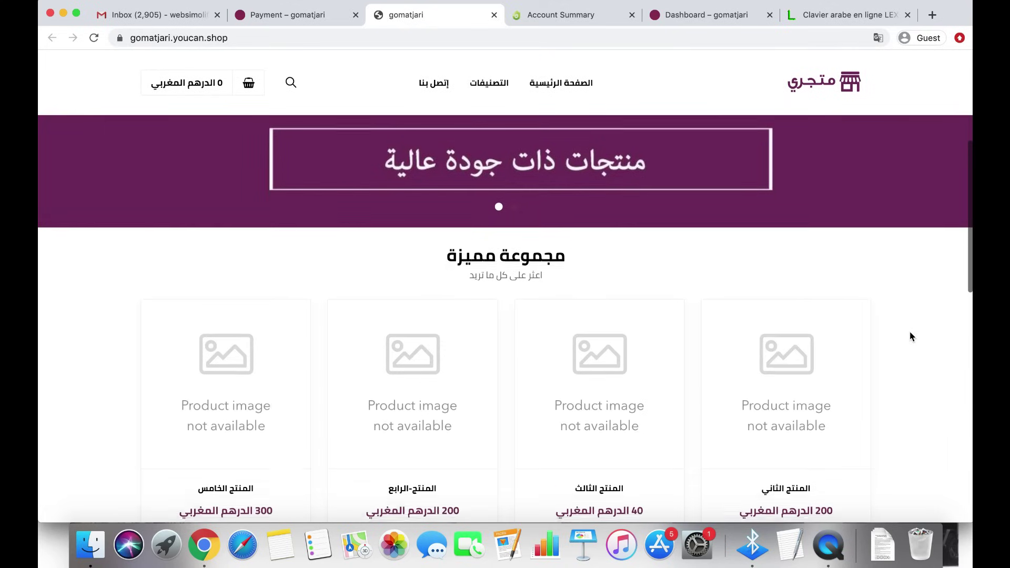
scroll(912, 337, "down", 3)
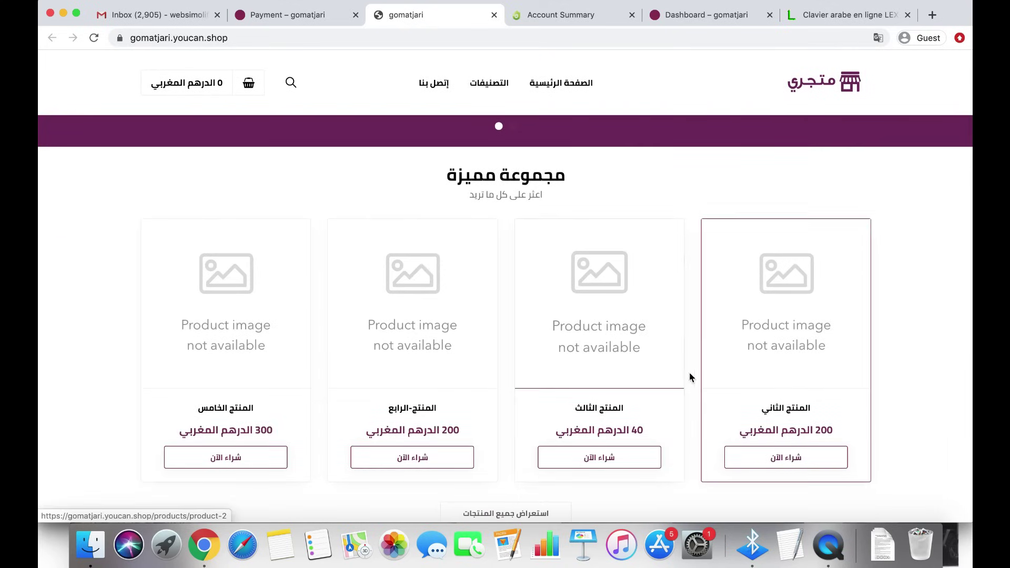
scroll(697, 368, "down", 9)
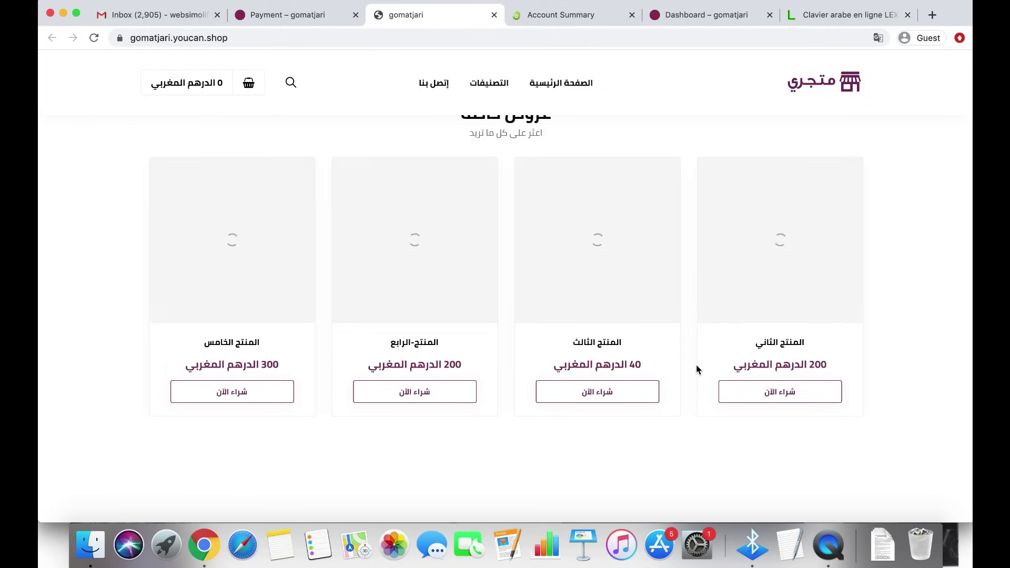
scroll(697, 366, "down", 2)
scroll(696, 364, "up", 10)
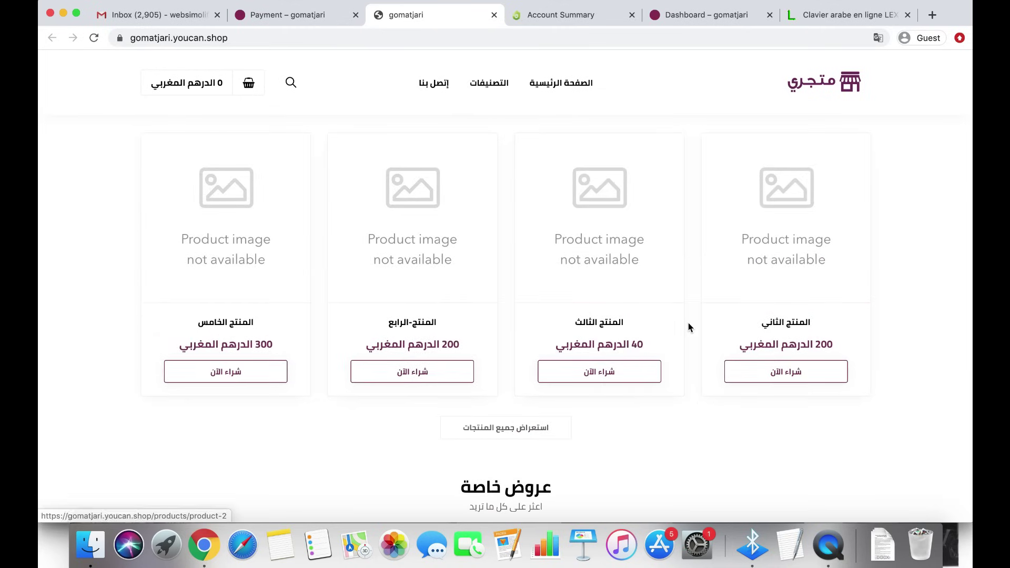
scroll(688, 326, "up", 5)
scroll(691, 335, "up", 5)
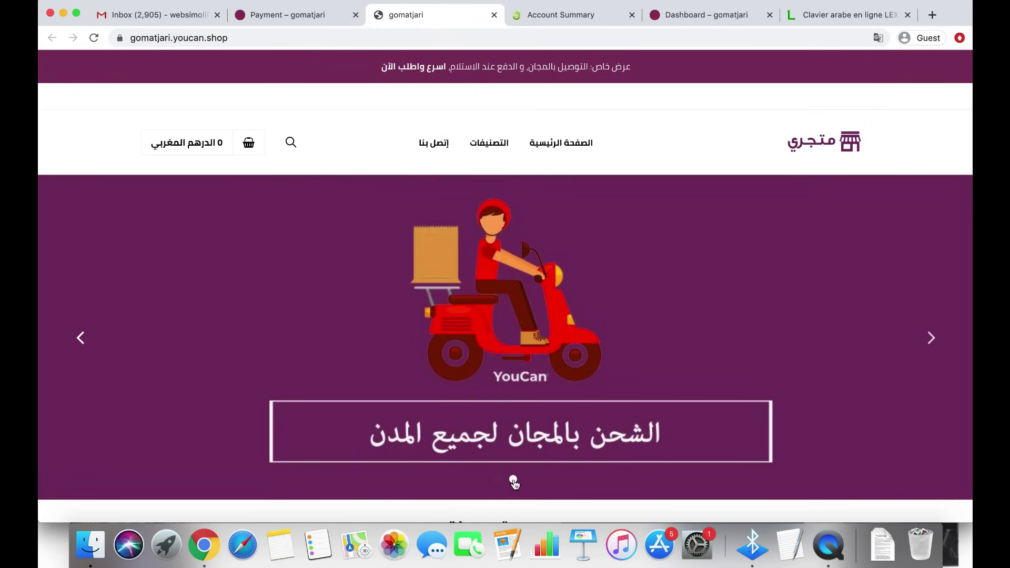
left_click(514, 481)
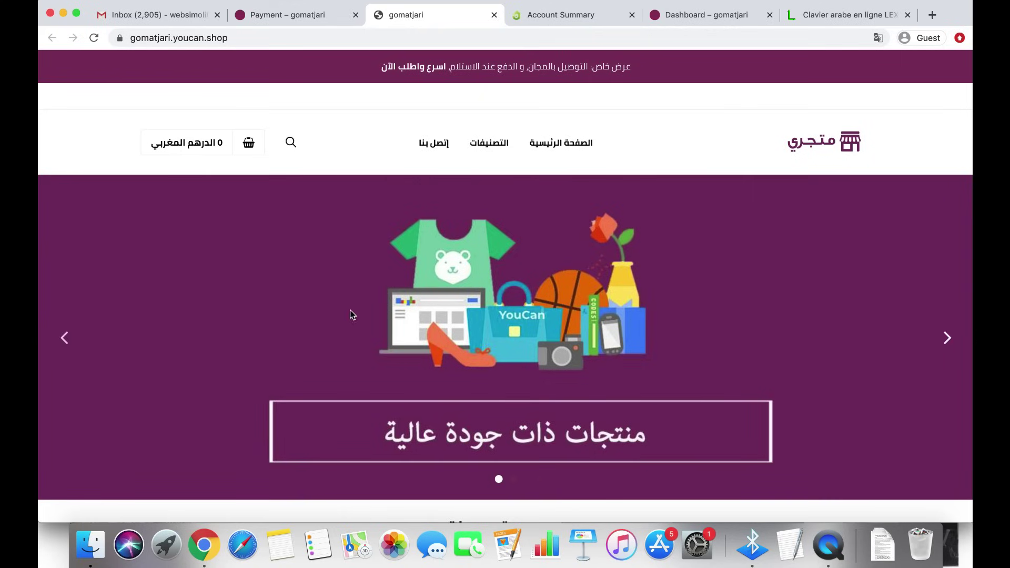
scroll(350, 313, "down", 5)
scroll(351, 315, "down", 5)
scroll(349, 314, "up", 15)
Go to Store > Domains and select the nameserver ns1.youcan.shop in the Help section
left_click(319, 19)
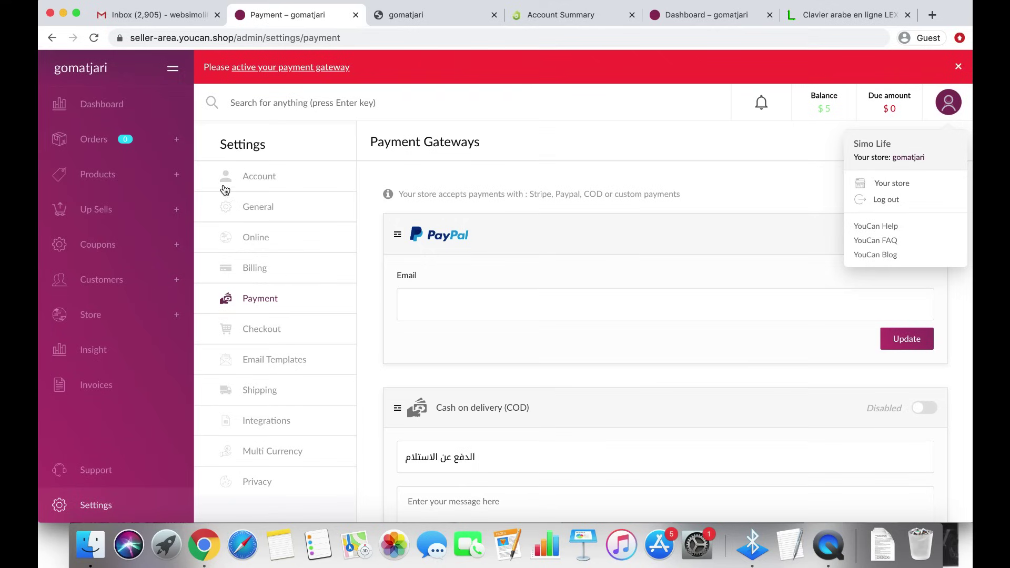
left_click(112, 320)
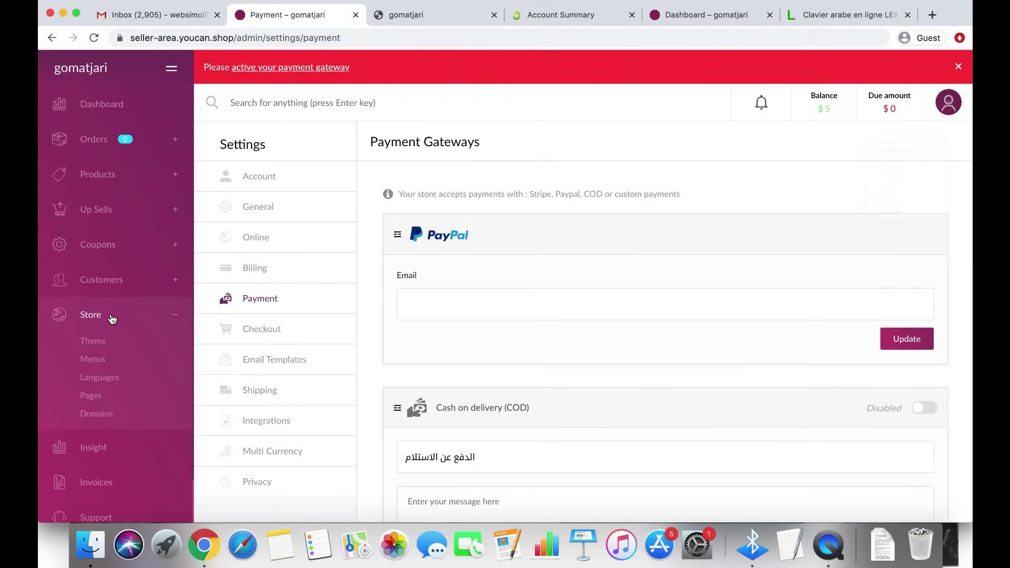
left_click(102, 416)
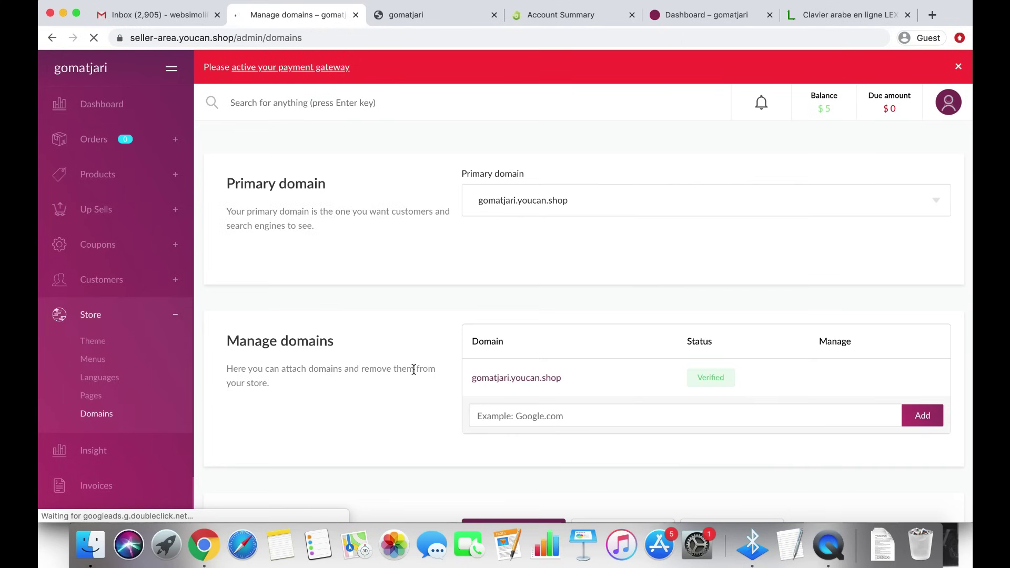
scroll(415, 376, "down", 7)
scroll(413, 374, "down", 1)
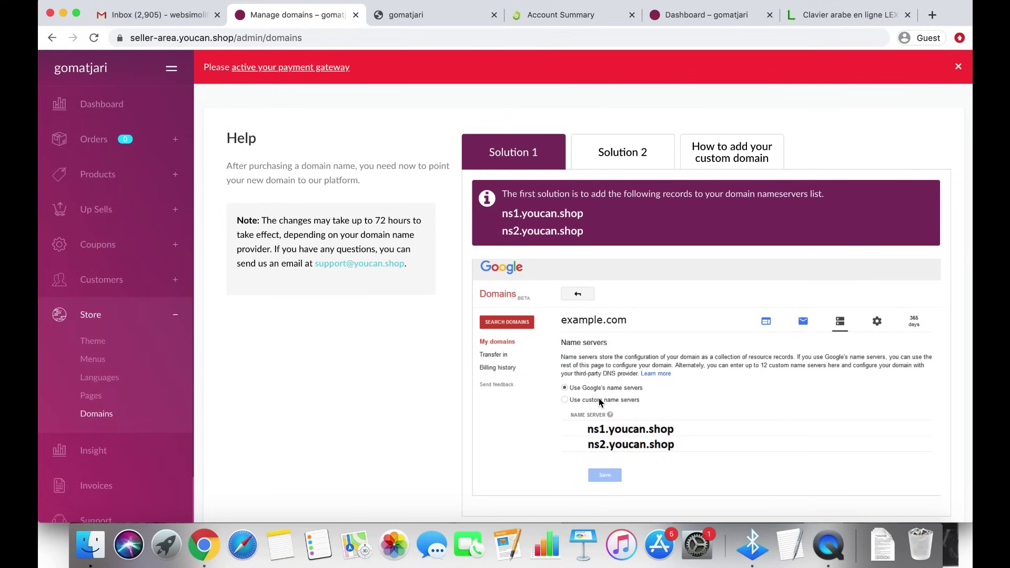
triple_click(538, 217)
key("super+c")
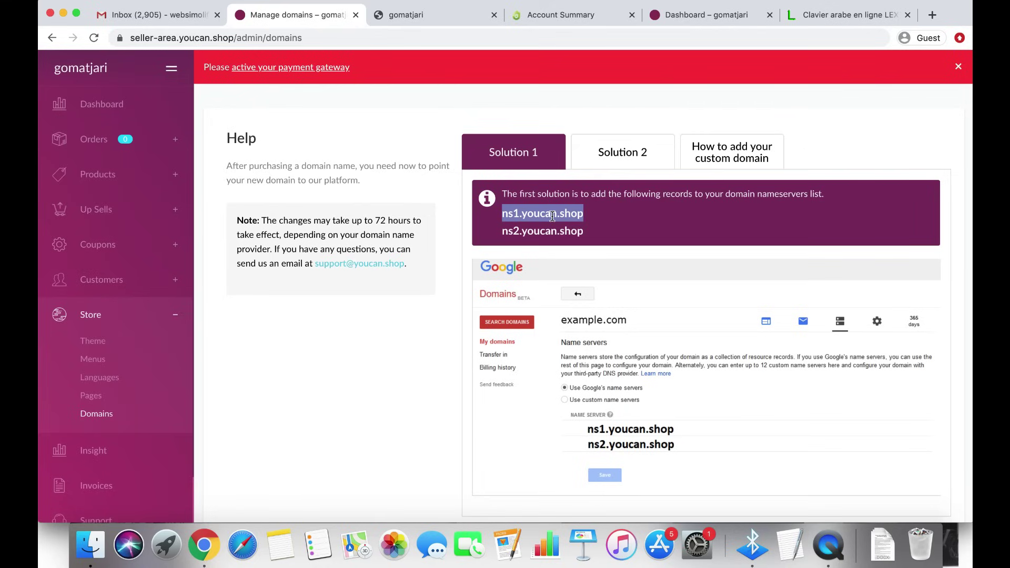
Switch maatjari.com's Dynadot DNS setting from Dynadot Parking to Name Servers
left_click(559, 19)
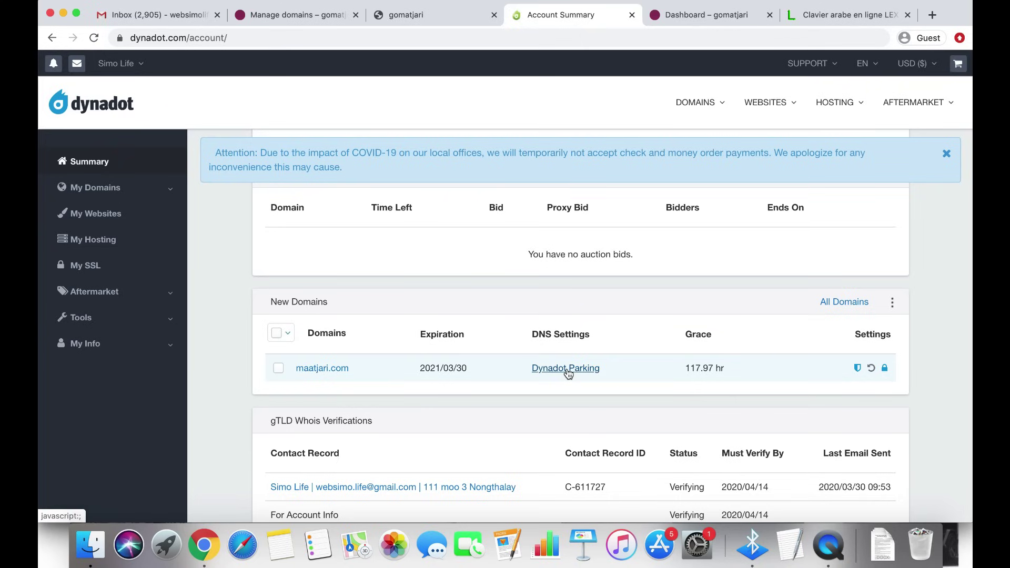
left_click(566, 369)
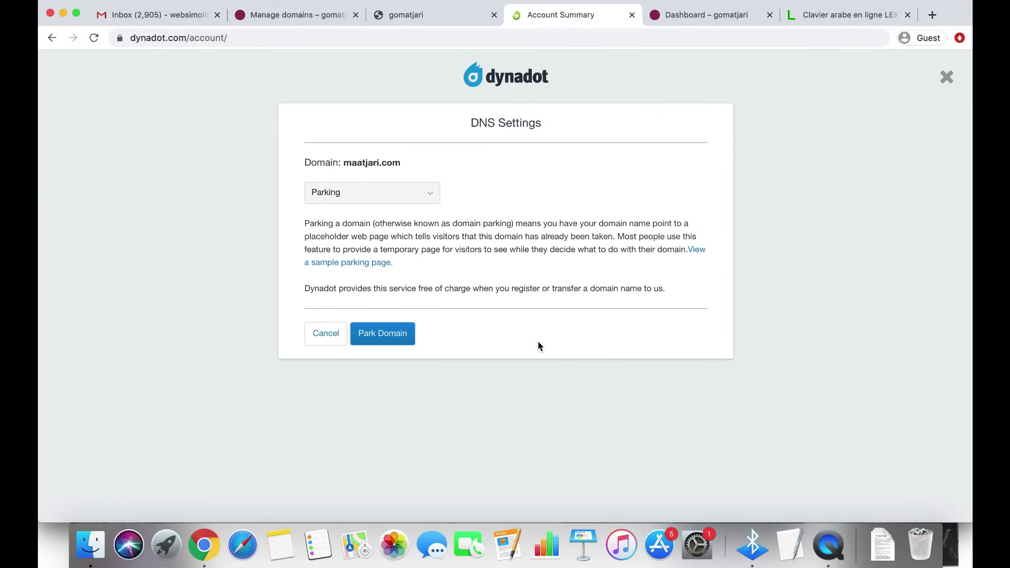
left_click(425, 194)
left_click(423, 193)
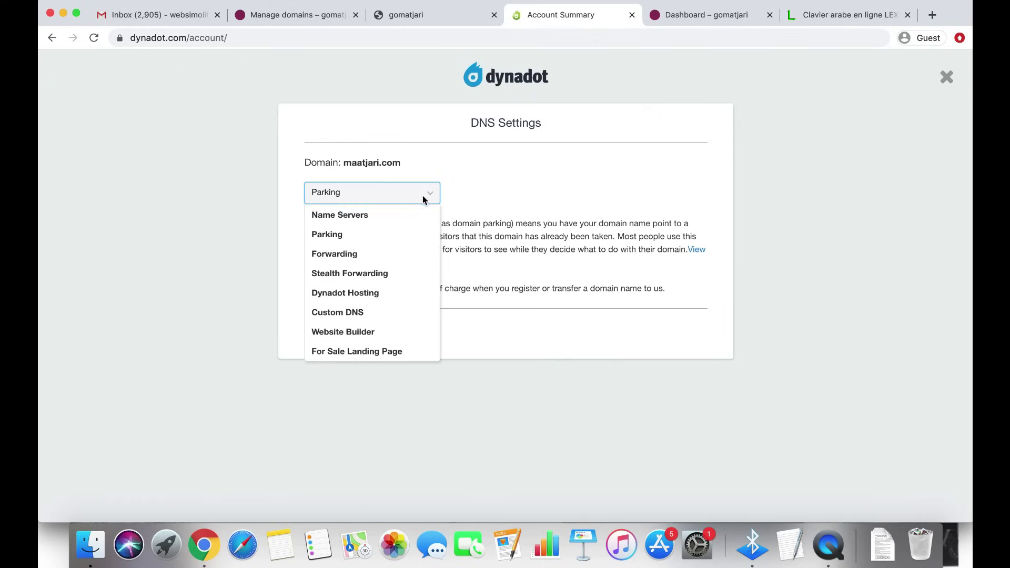
left_click(394, 221)
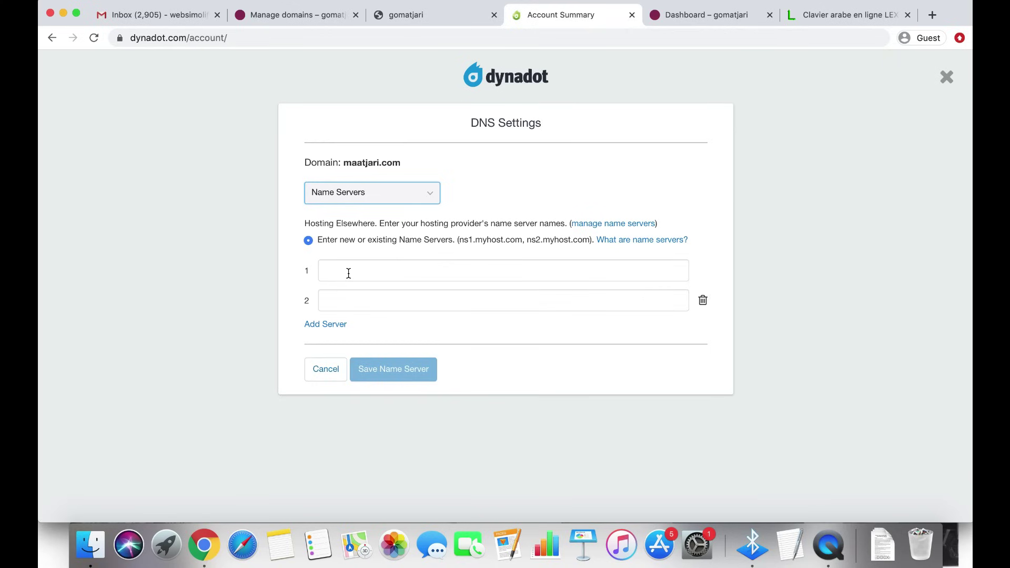
Enter ns1.youcan.shop and ns2.youcan.shop as the name servers and save them
left_click(348, 273)
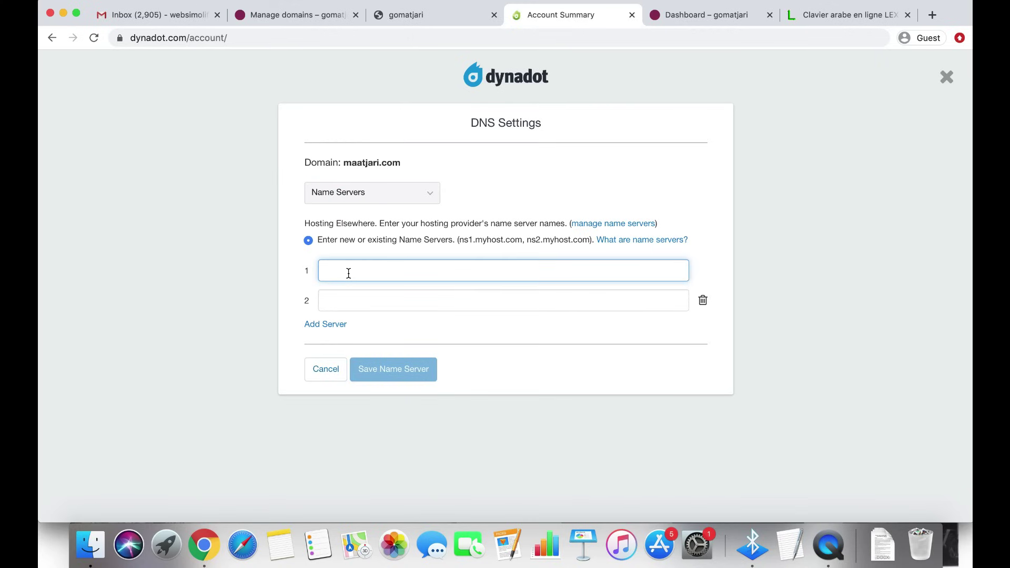
key("super+v")
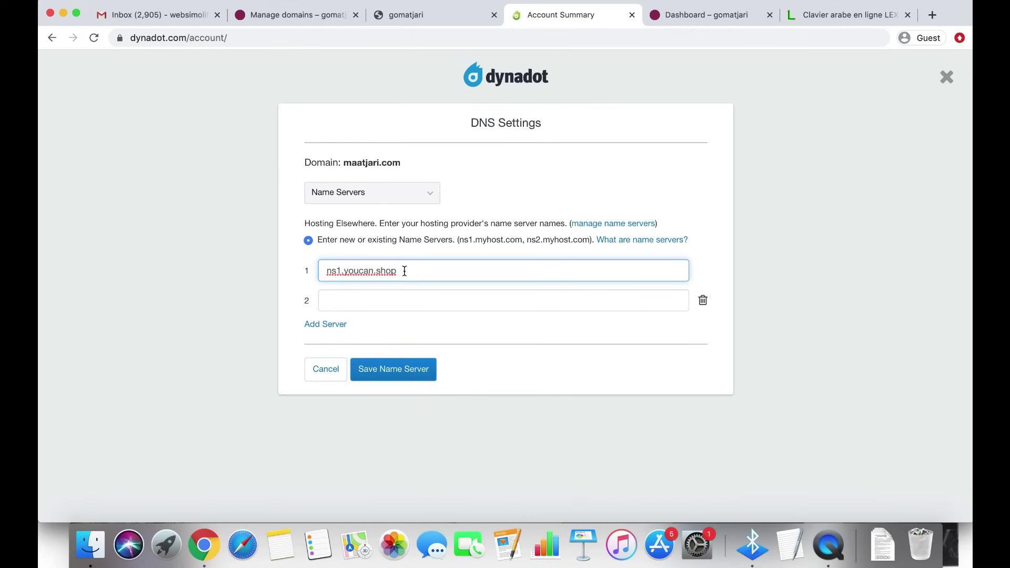
left_click(311, 16)
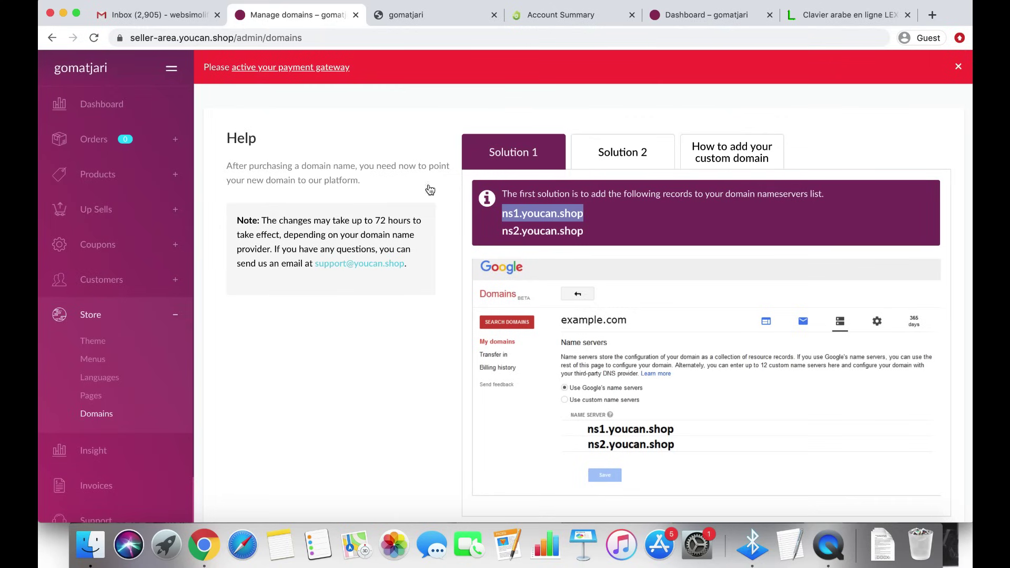
triple_click(540, 231)
key("super+c")
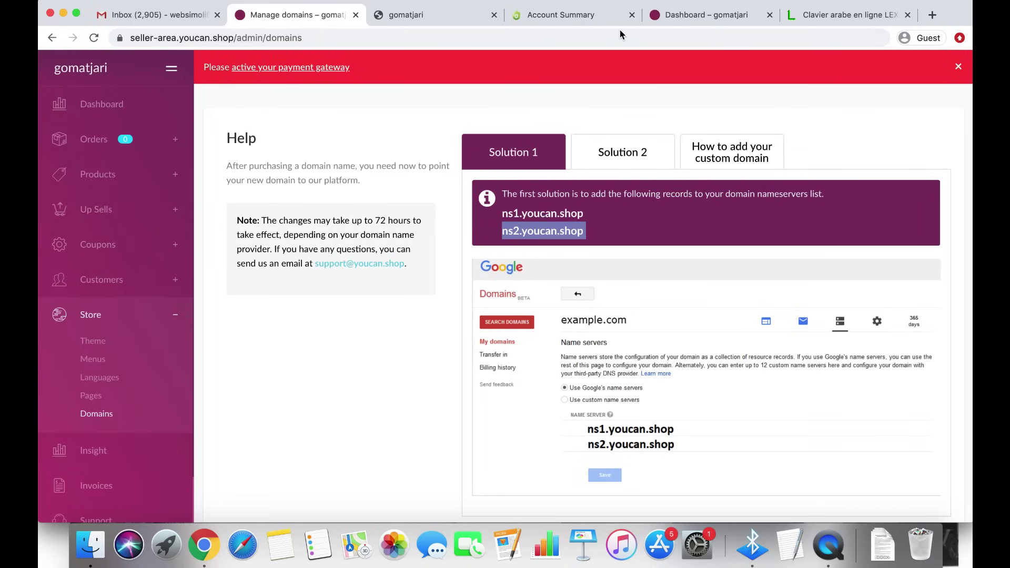
left_click(600, 16)
left_click(396, 301)
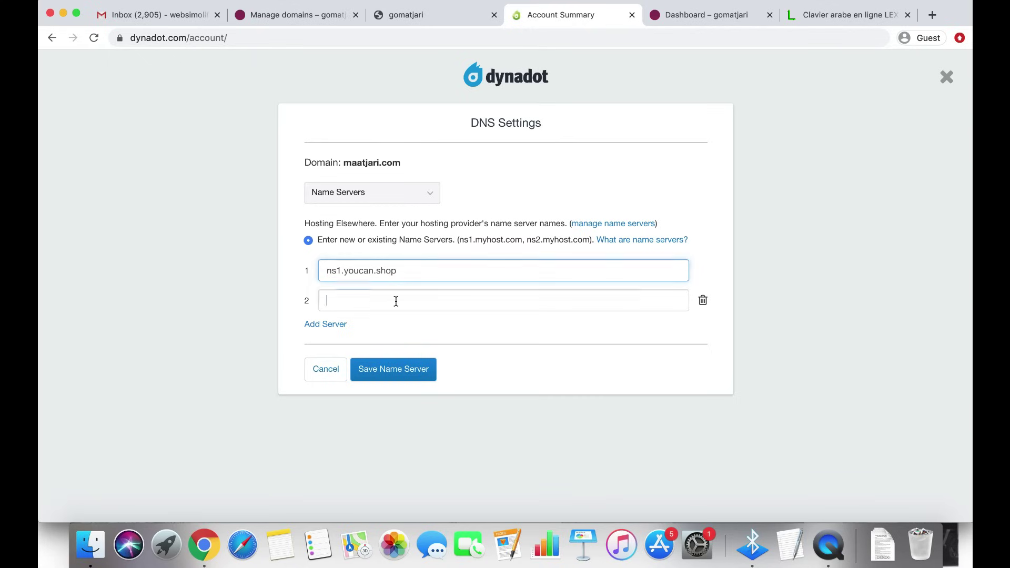
key("super+v")
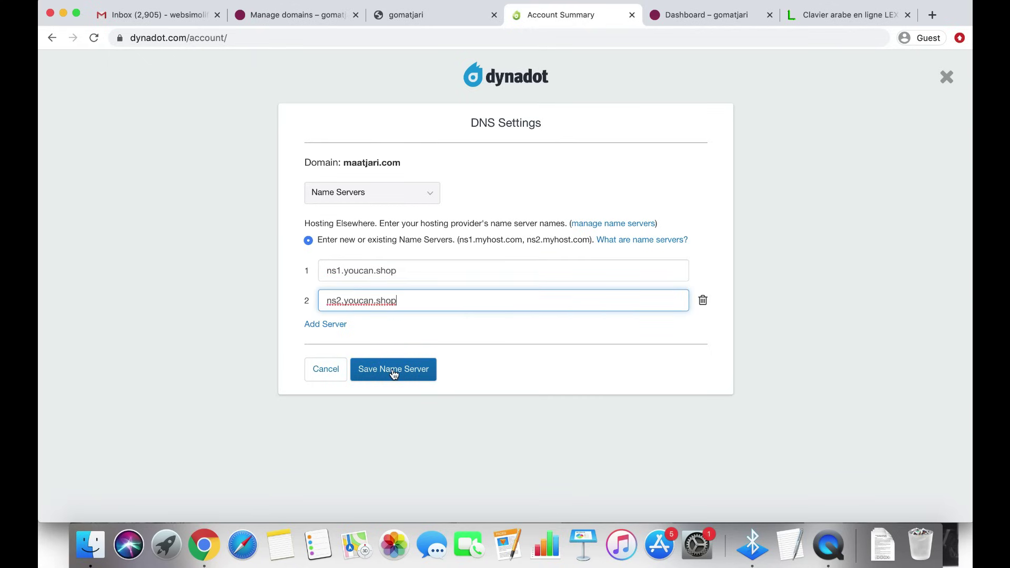
left_click(394, 371)
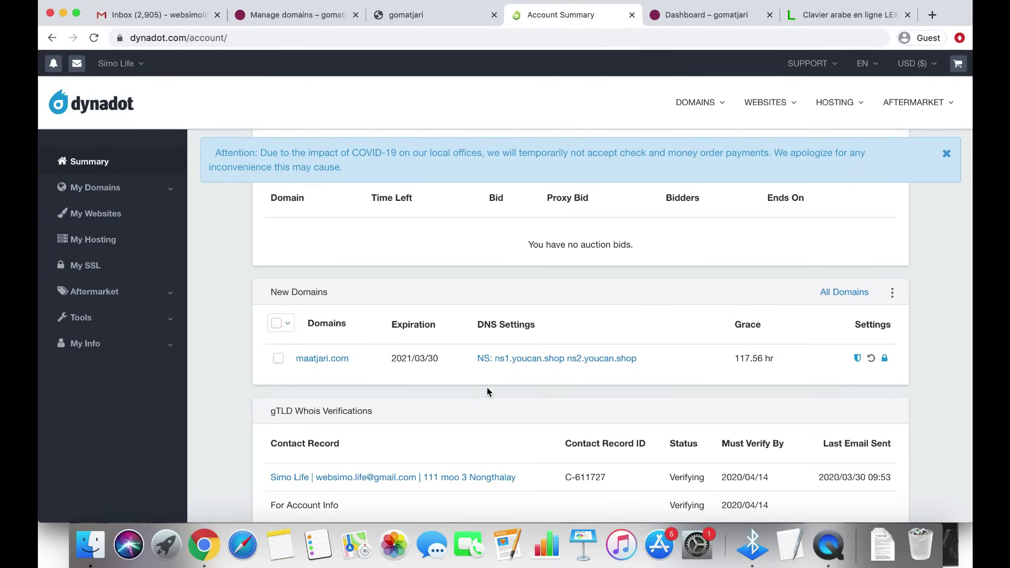
Copy the maatjari.com domain name from the Dynadot account summary
key("super+2")
scroll(444, 185, "up", 3)
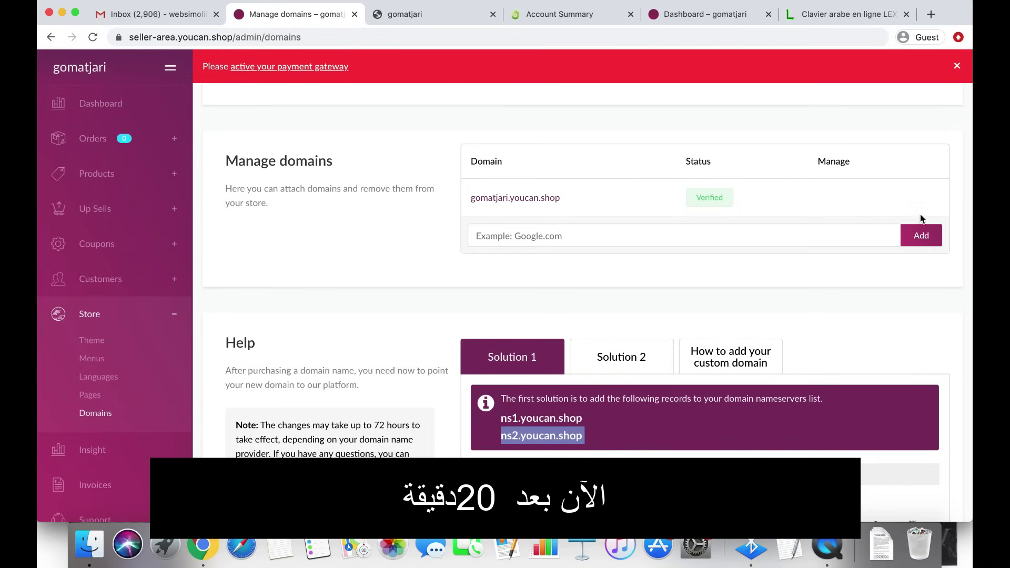
left_click(576, 19)
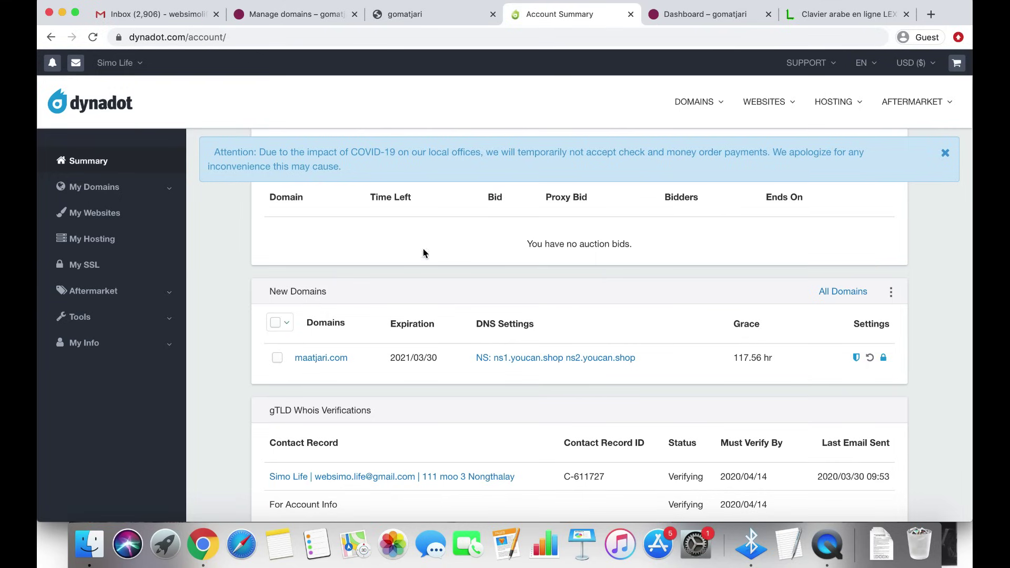
left_click_drag(350, 361, 299, 366)
key("super+c")
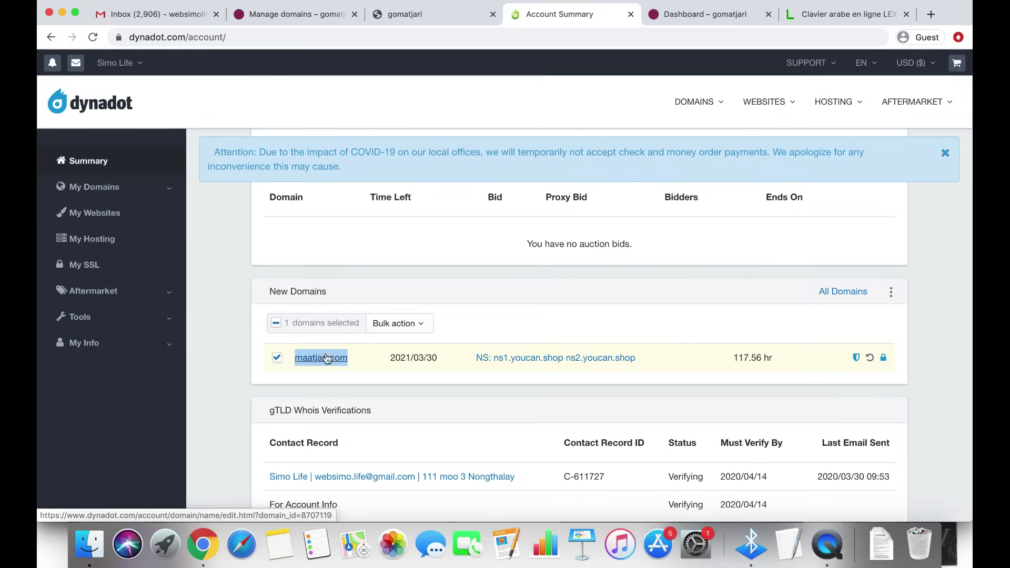
left_click(314, 16)
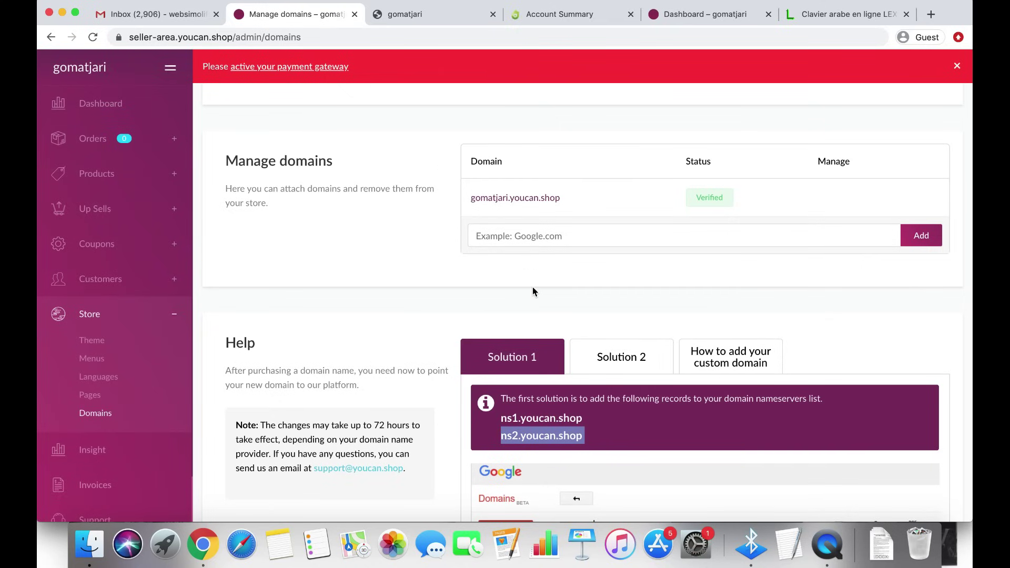
Enter maatjari.com in the Manage domains field, add it and confirm the attachment
left_click(534, 237)
key("super+v")
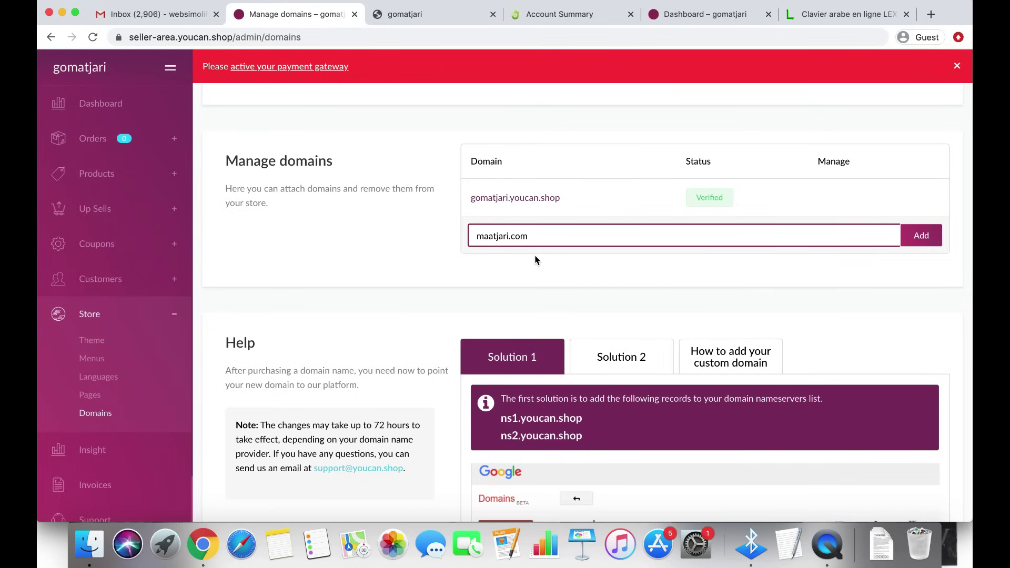
key("BackSpace")
key("BackSpace")
key("BackSpace")
key("BackSpace")
key("BackSpace")
key("BackSpace")
type("ma")
key("super+a")
key("super+x")
key("super+v")
left_click(922, 238)
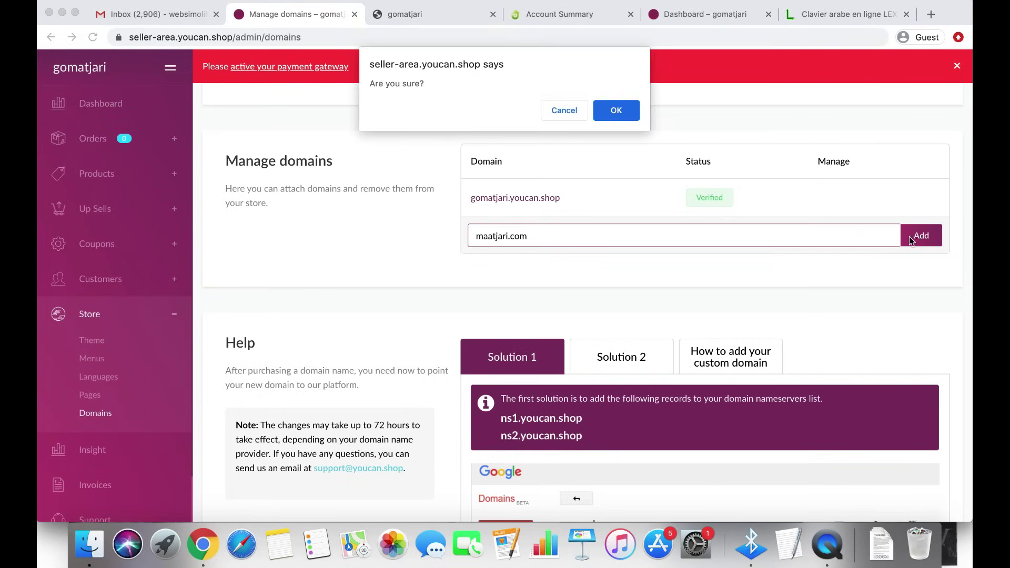
left_click(610, 111)
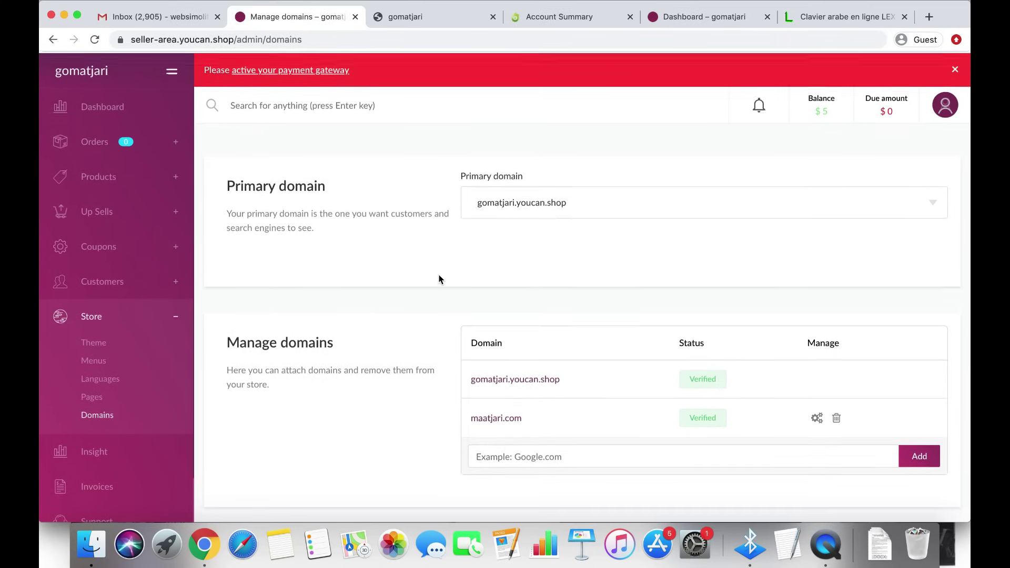
Refresh the Domains page and open maatjari.com from the Manage domains list in a new tab
scroll(438, 277, "down", 3)
scroll(438, 277, "up", 3)
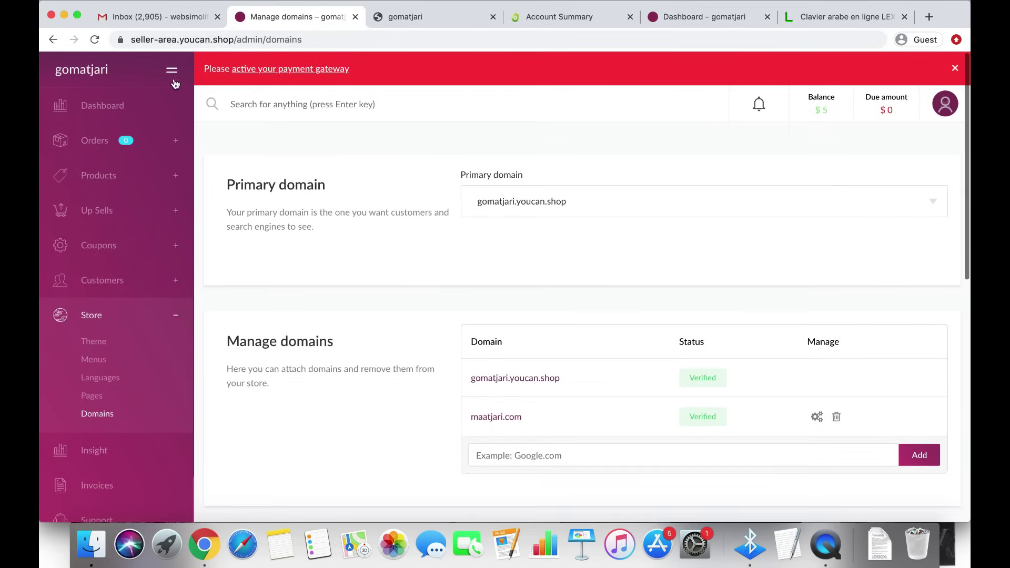
left_click(96, 41)
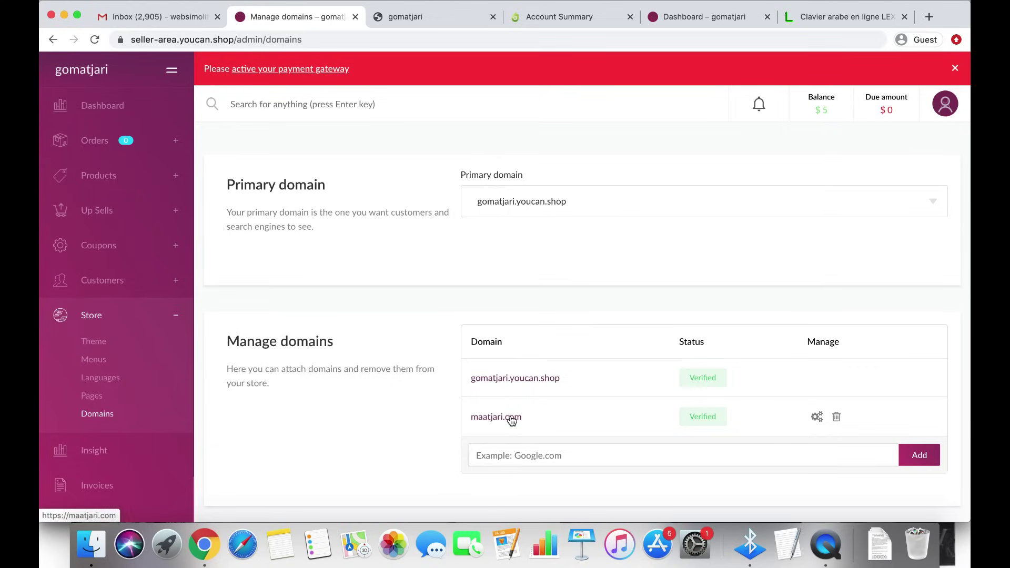
left_click_drag(525, 417, 470, 421)
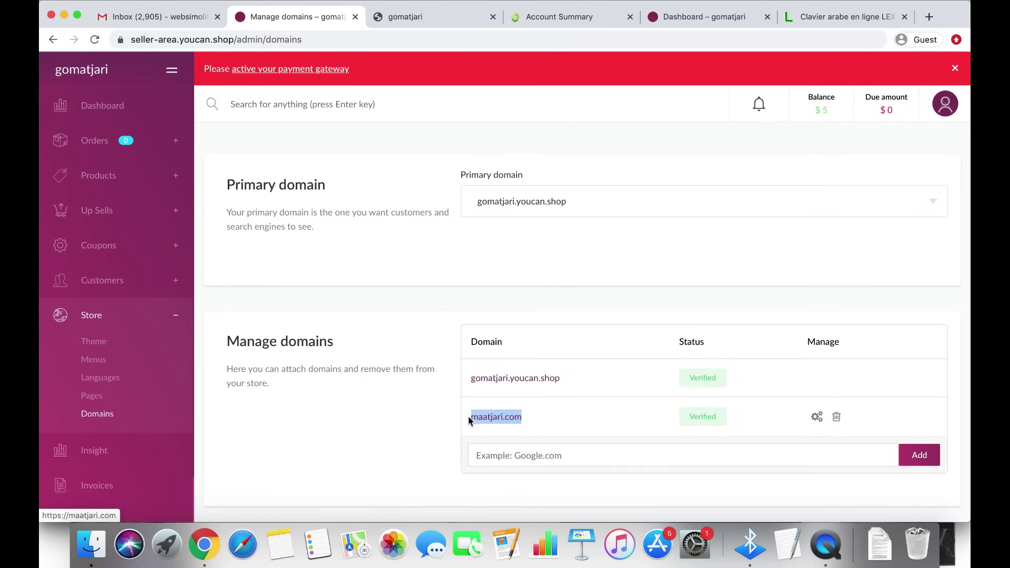
left_click(528, 419)
left_click(507, 418)
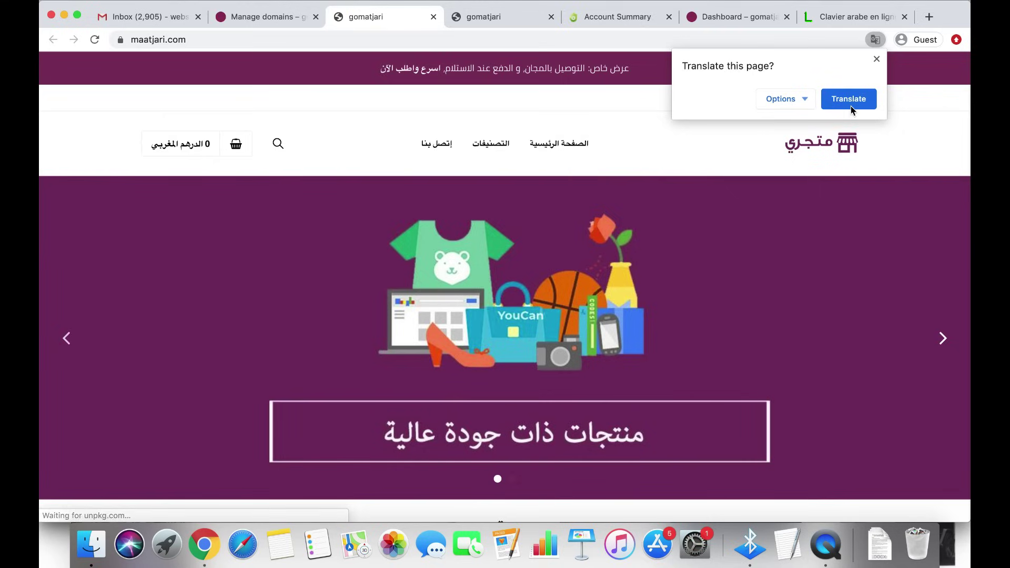
Dismiss the translation bubble and browse maatjari.com's featured products down to the special offers priced 40–300 MAD
left_click(877, 60)
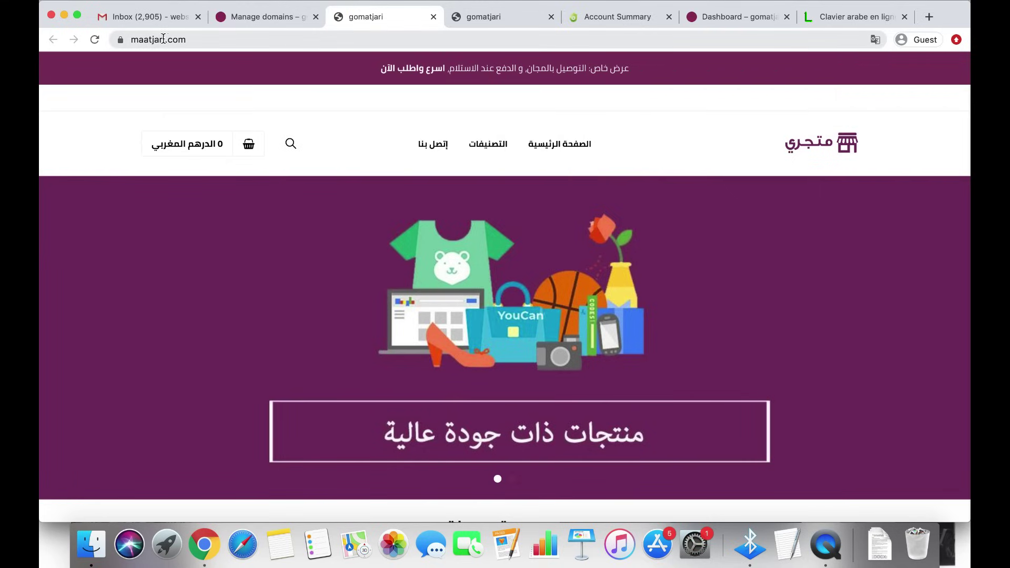
scroll(773, 270, "down", 10)
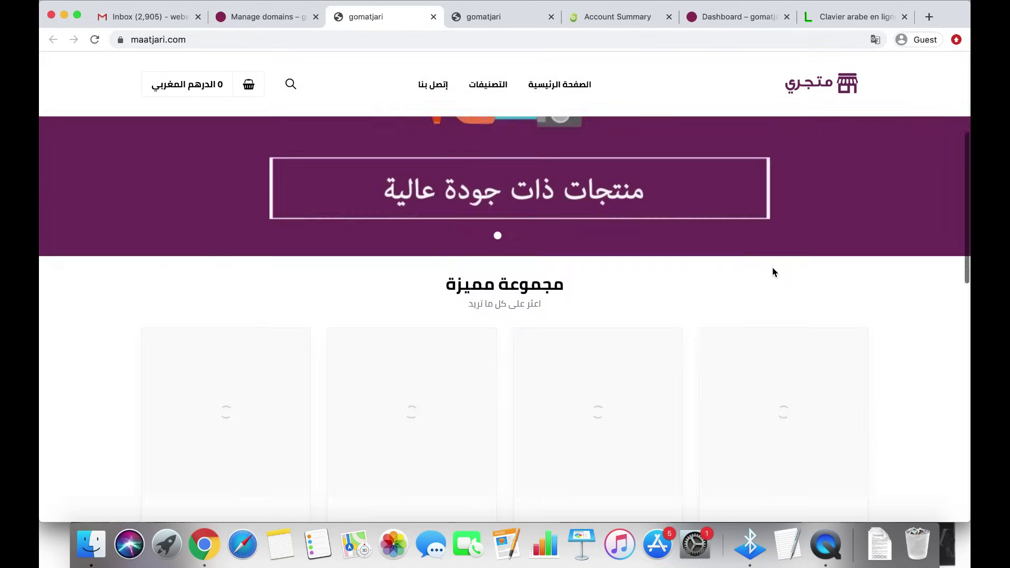
scroll(773, 272, "up", 10)
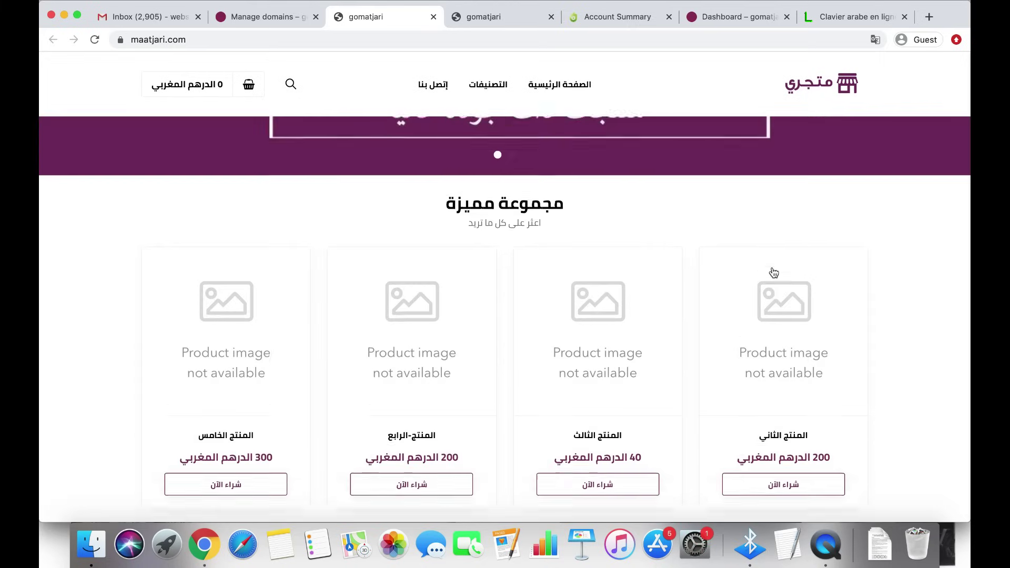
scroll(772, 267, "down", 1)
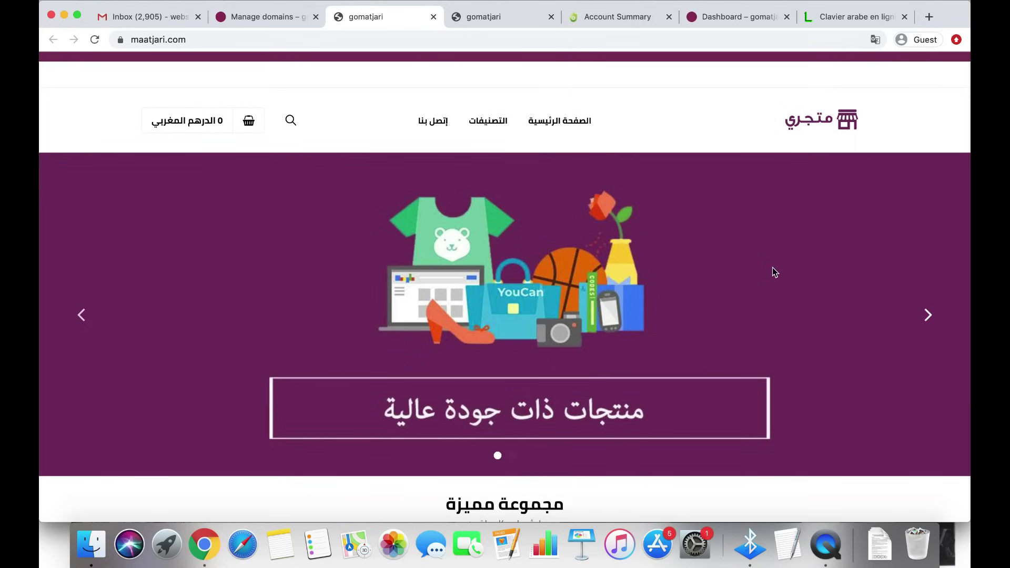
scroll(772, 272, "down", 5)
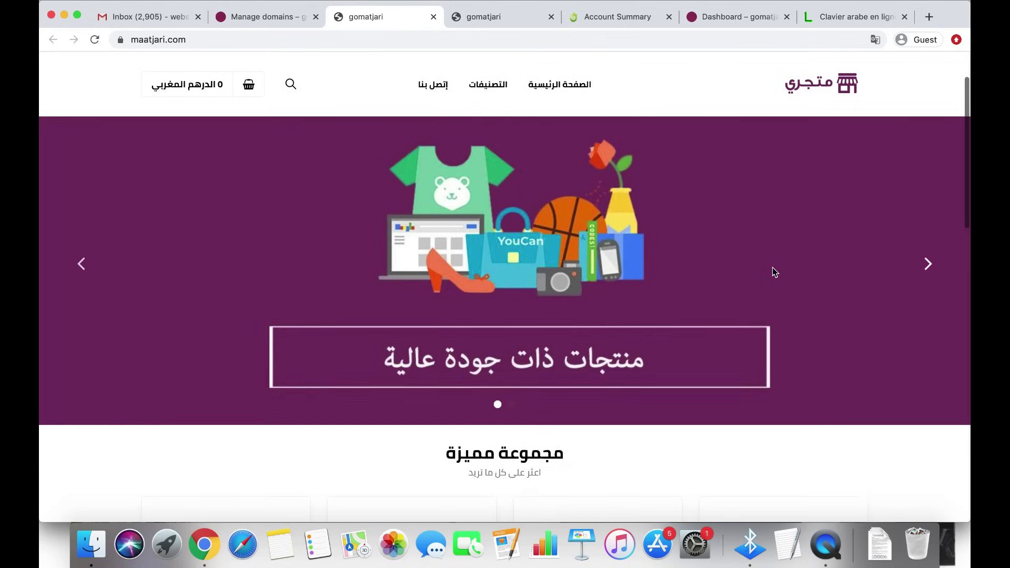
scroll(877, 291, "down", 2)
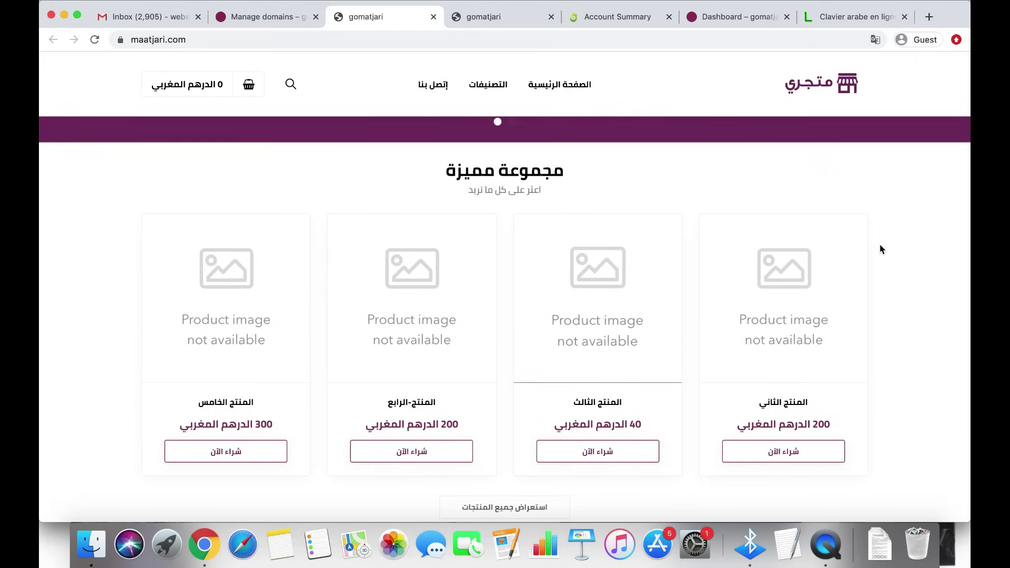
scroll(913, 310, "down", 2)
scroll(912, 310, "down", 3)
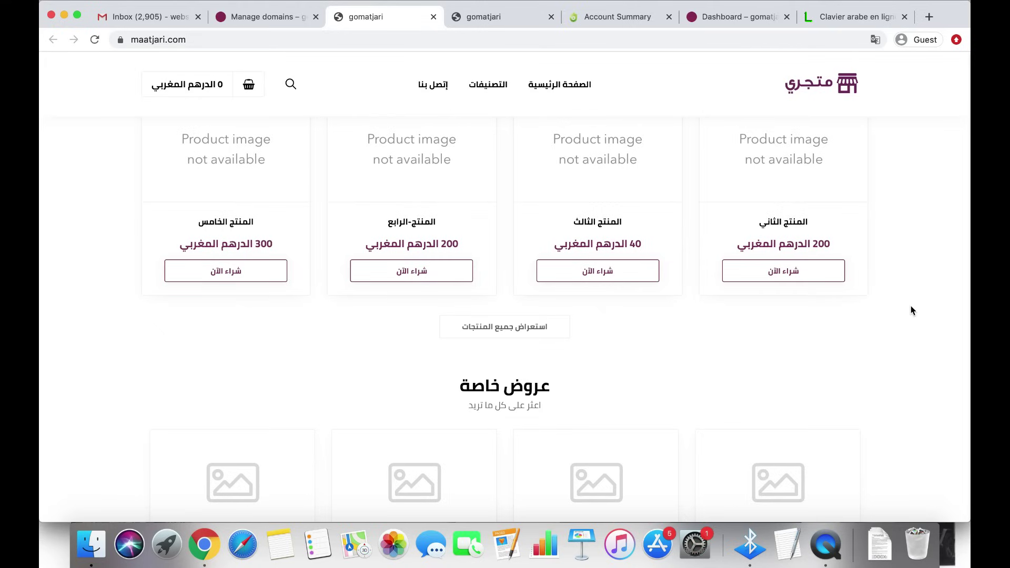
scroll(911, 309, "down", 3)
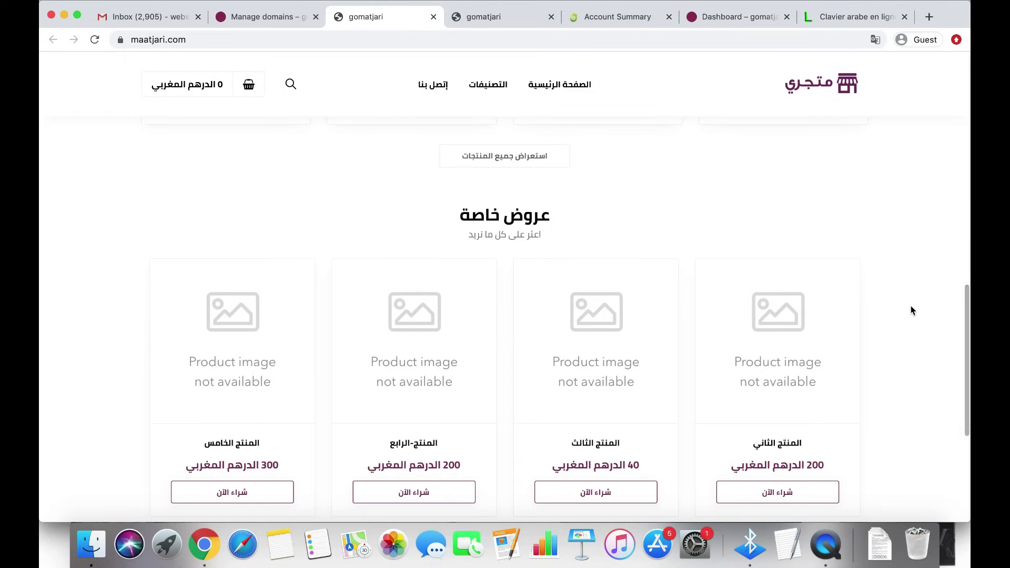